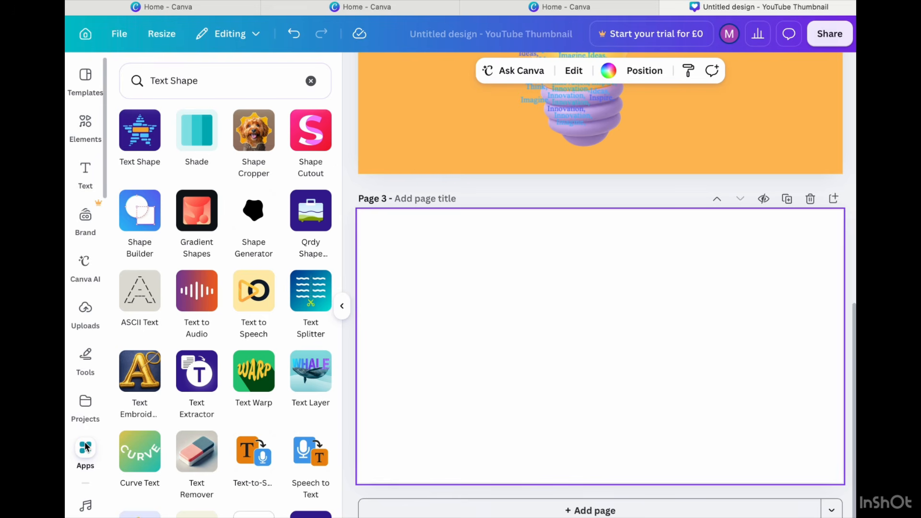
Step: Search the Canva apps for "text shape" and open the Text Shape app
left_click(312, 81)
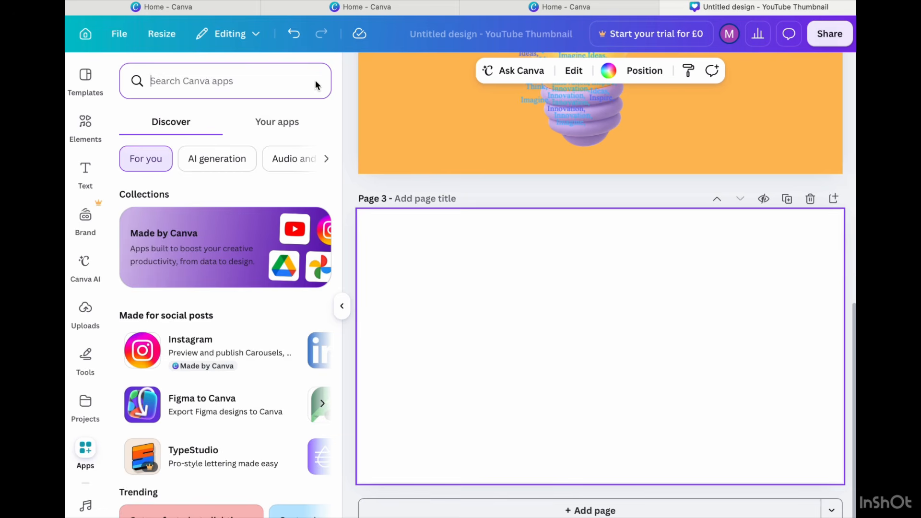
type("text s")
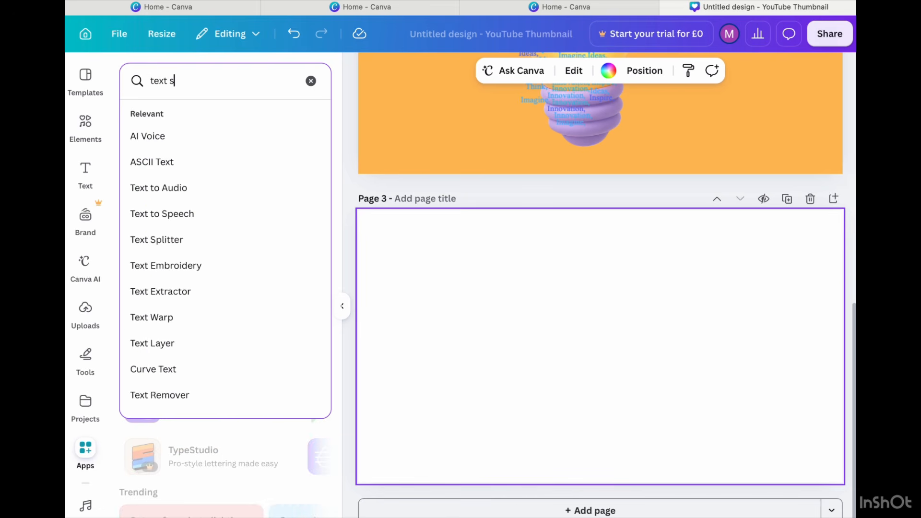
type("hape")
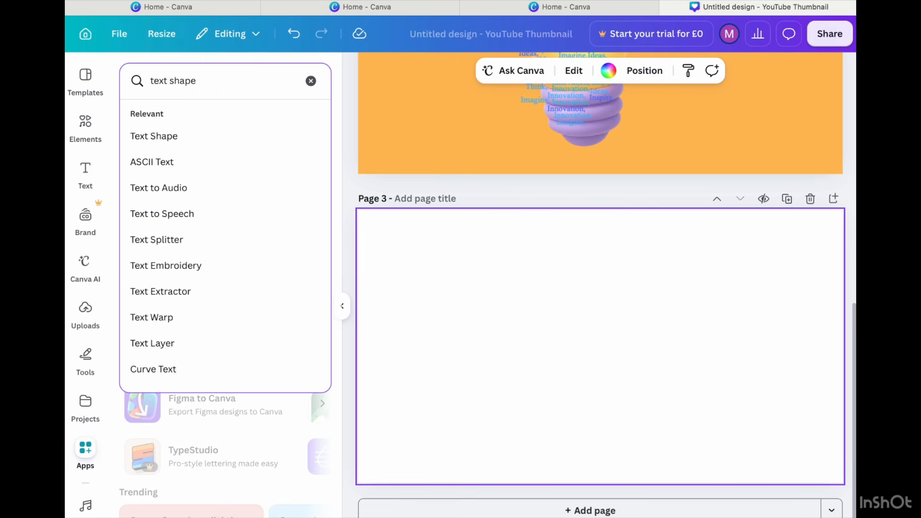
left_click(300, 126)
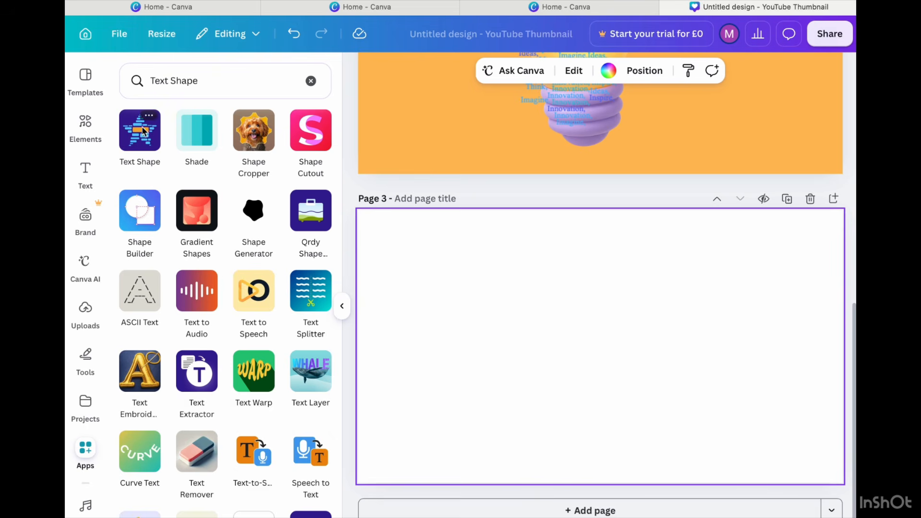
left_click(140, 132)
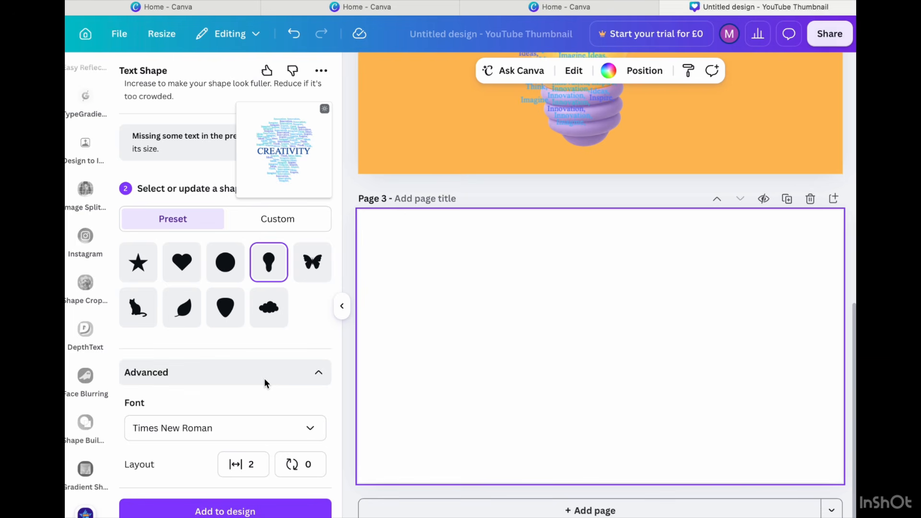
Step: Choose the preset star as the shape for the word cloud
left_click(143, 273)
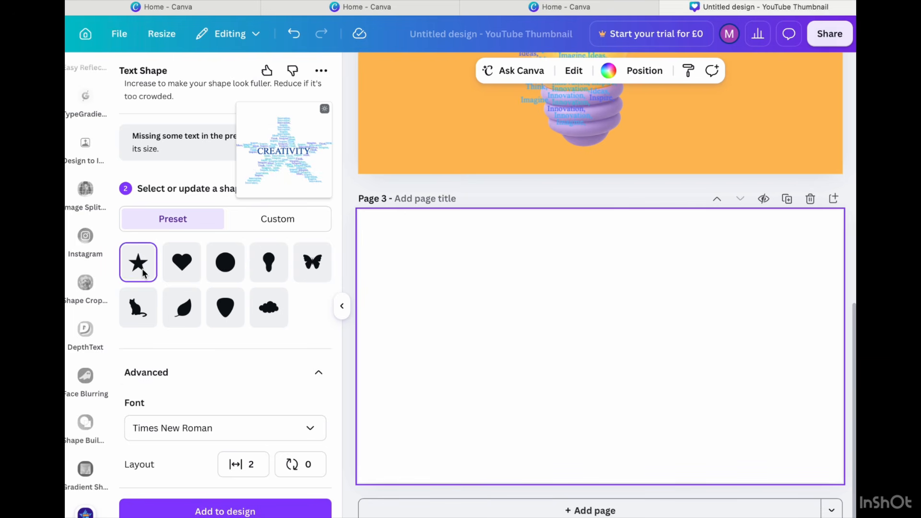
scroll(243, 269, "up", 8)
scroll(243, 269, "up", 10)
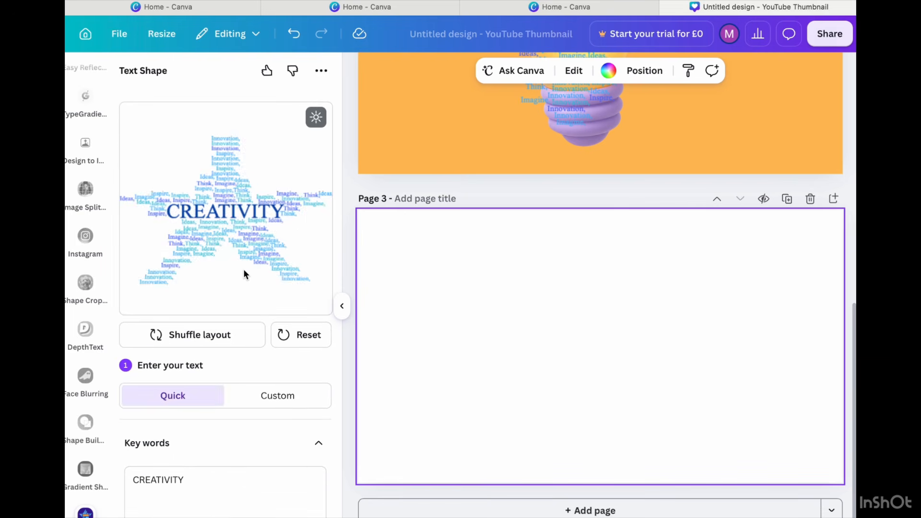
Step: Copy the keyword DREAM from the Star Word Cloud answer in ChatGPT and replace the key word in Canva's Text Shape app with it
scroll(243, 197, "down", 3)
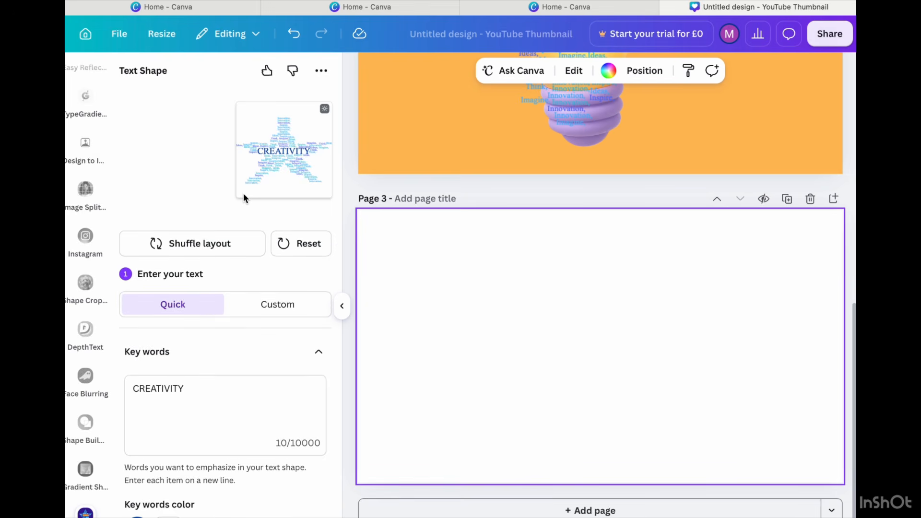
scroll(243, 196, "up", 1)
left_click(195, 393)
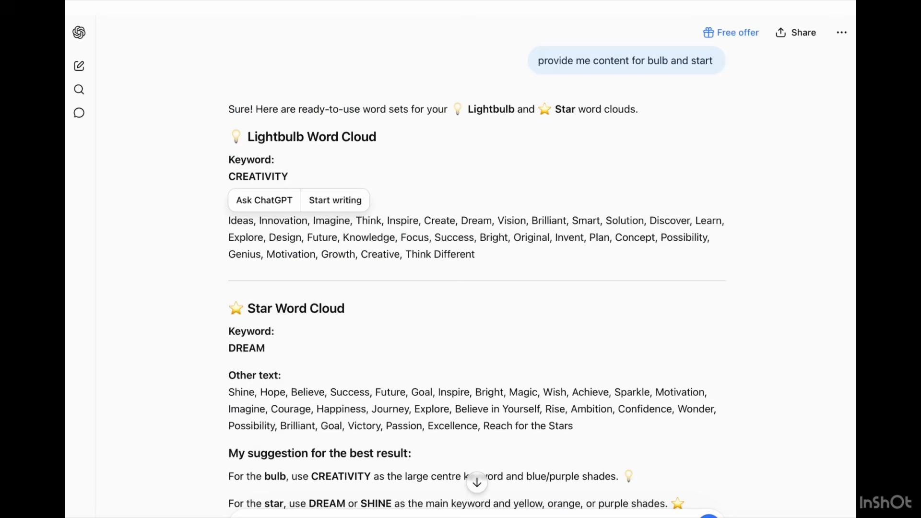
scroll(335, 269, "down", 5)
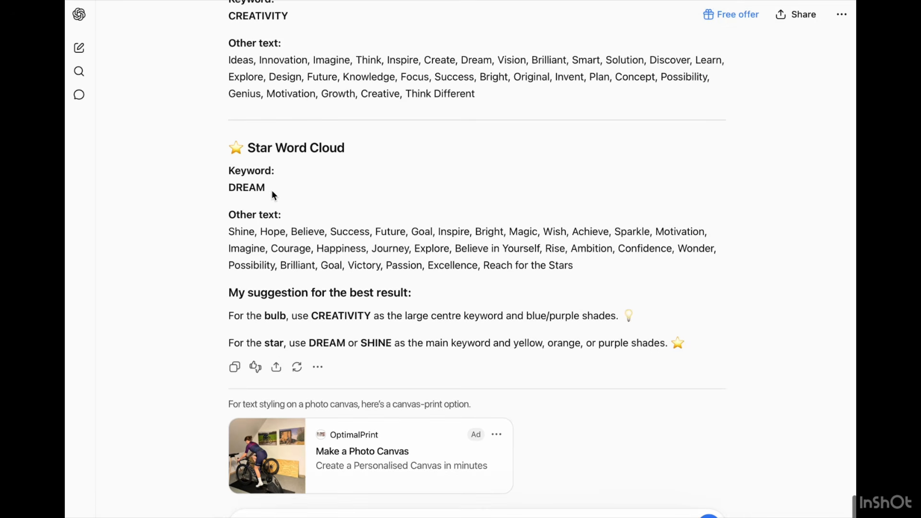
left_click_drag(271, 189, 214, 191)
key("super+c")
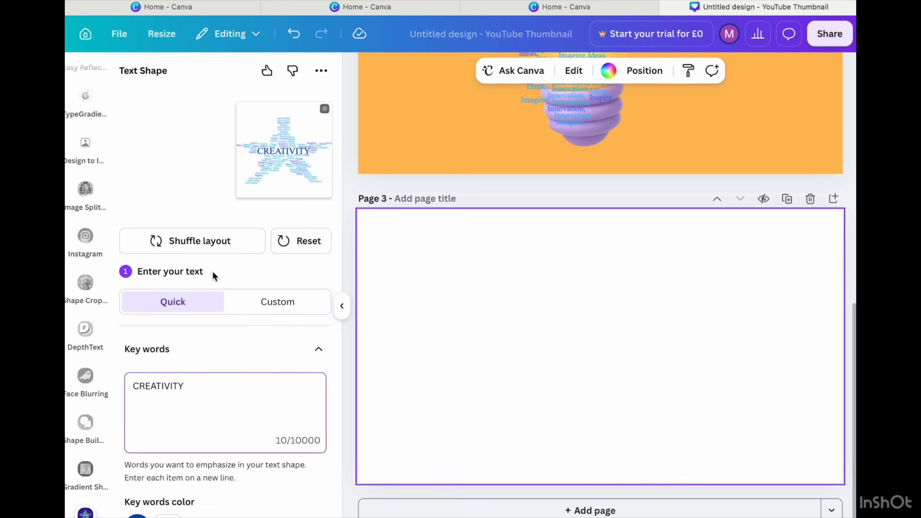
double_click(194, 382)
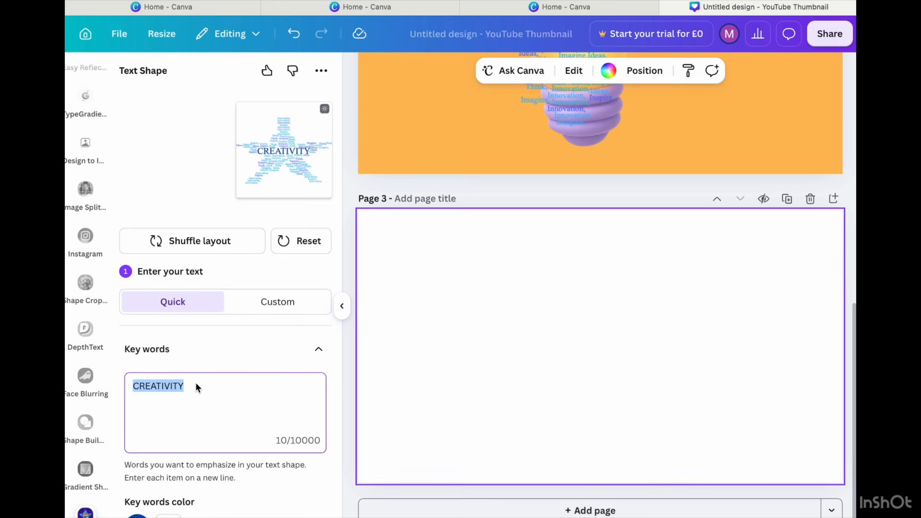
key("super+v")
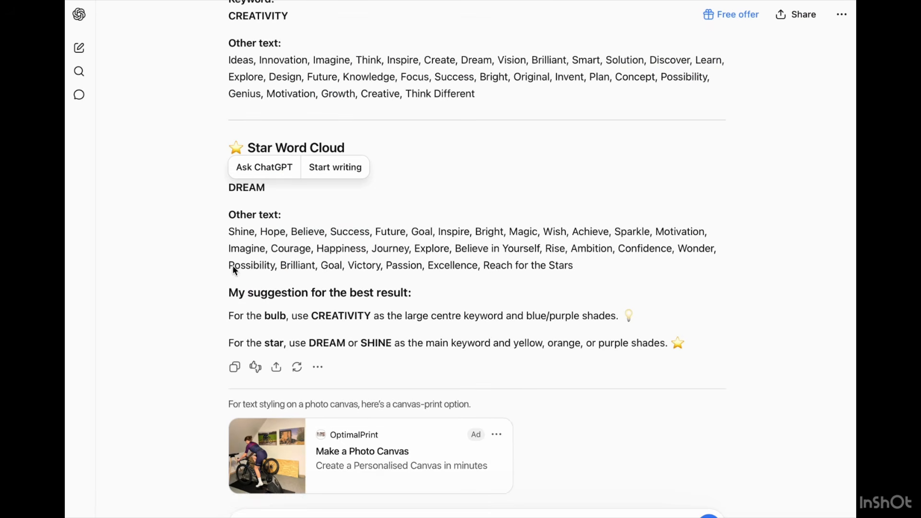
Step: Replace the supporting words in Canva with "Shine, Hope, Believe, Success, Future, Goal" copied from the star word cloud text in ChatGPT
left_click_drag(228, 232, 433, 235)
key("ctrl+c")
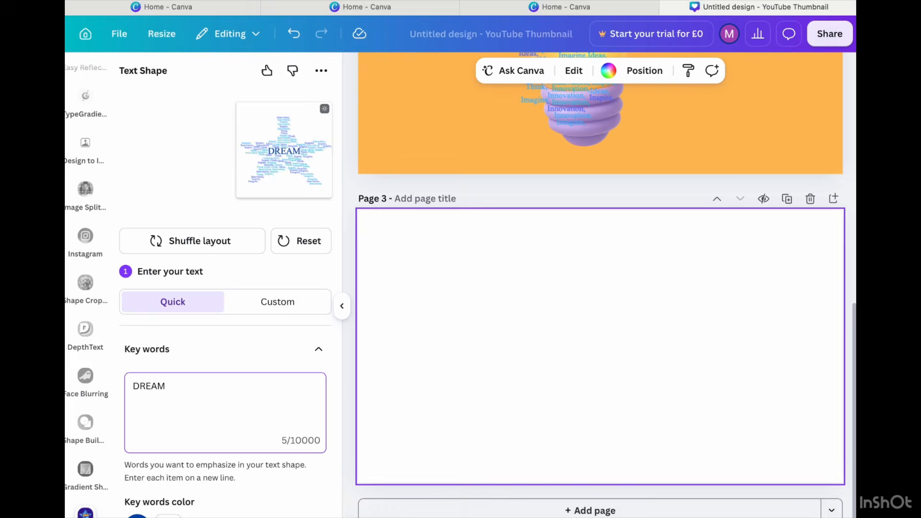
scroll(185, 438, "down", 6)
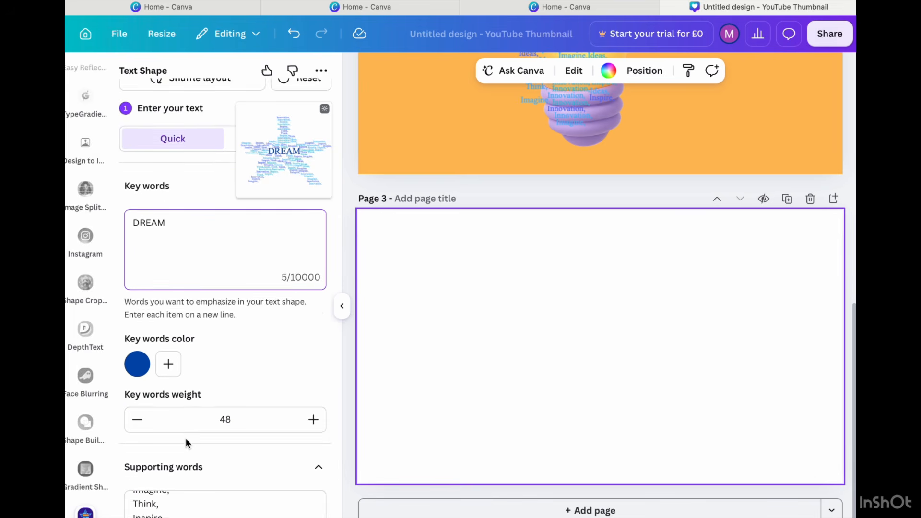
left_click(166, 399)
left_click_drag(166, 399, 140, 365)
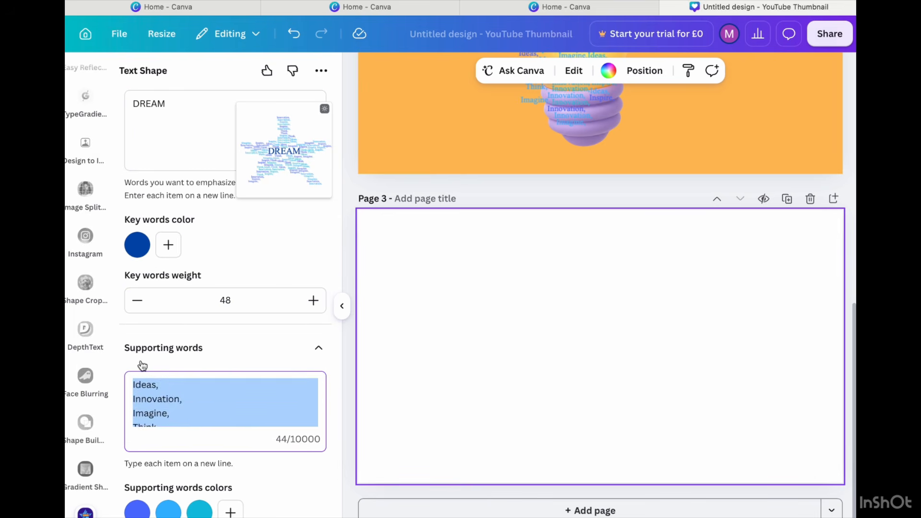
key("ctrl+v")
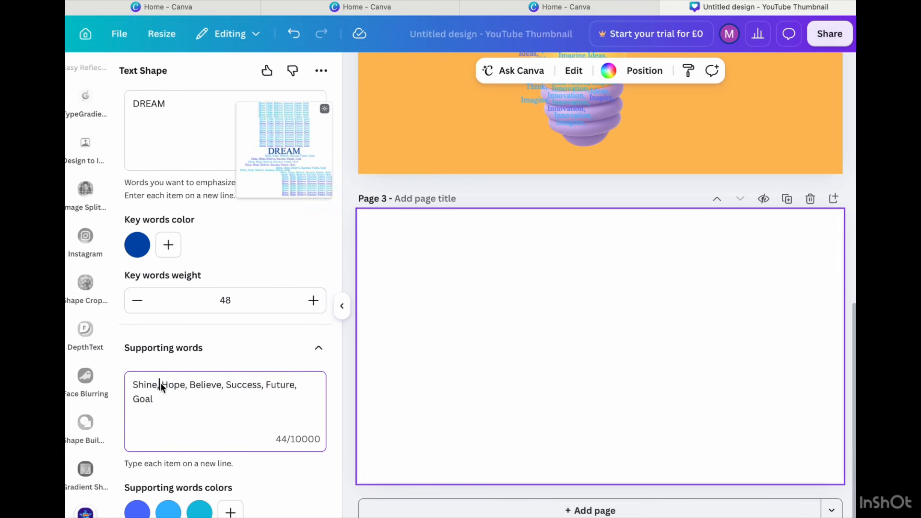
Step: Split the supporting words so that Shine, Hope, Believe, Success, Future and Goal each stand on their own line
key("Return")
left_click(163, 398)
key("Return")
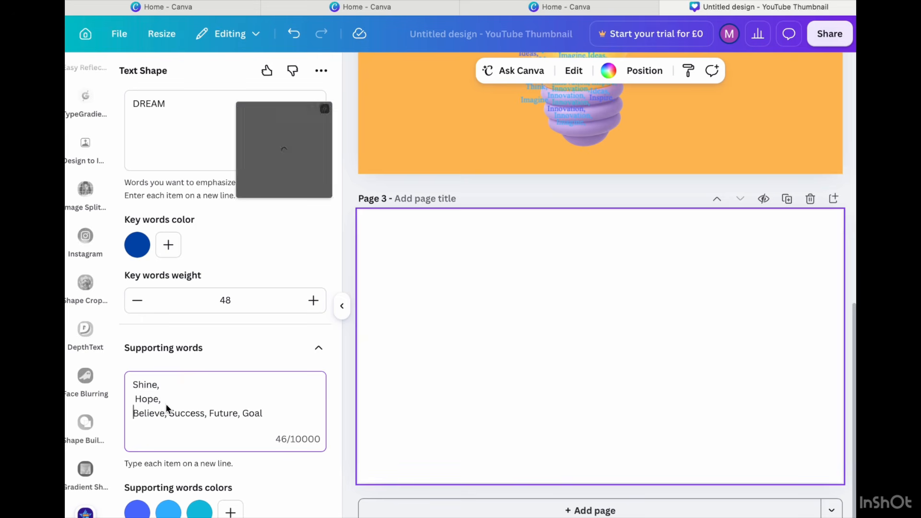
left_click(168, 413)
key("Return")
left_click(172, 422)
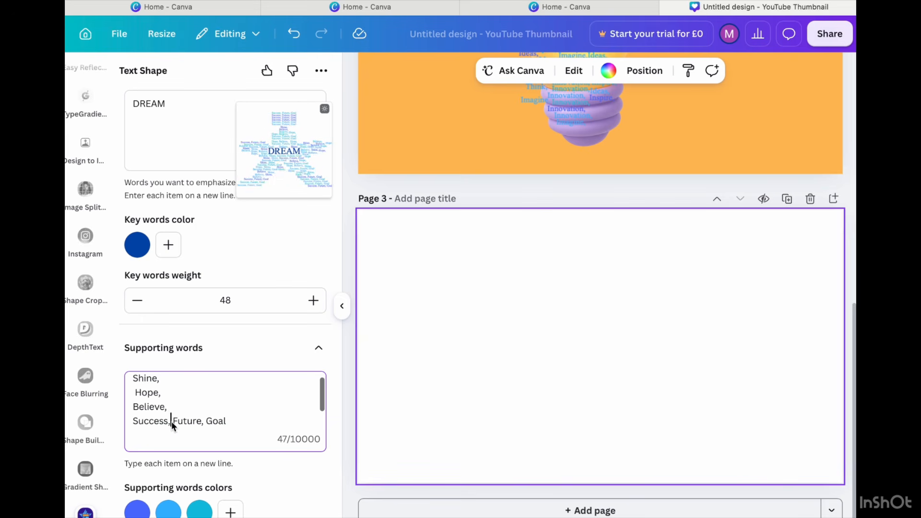
key("Return")
key("Return")
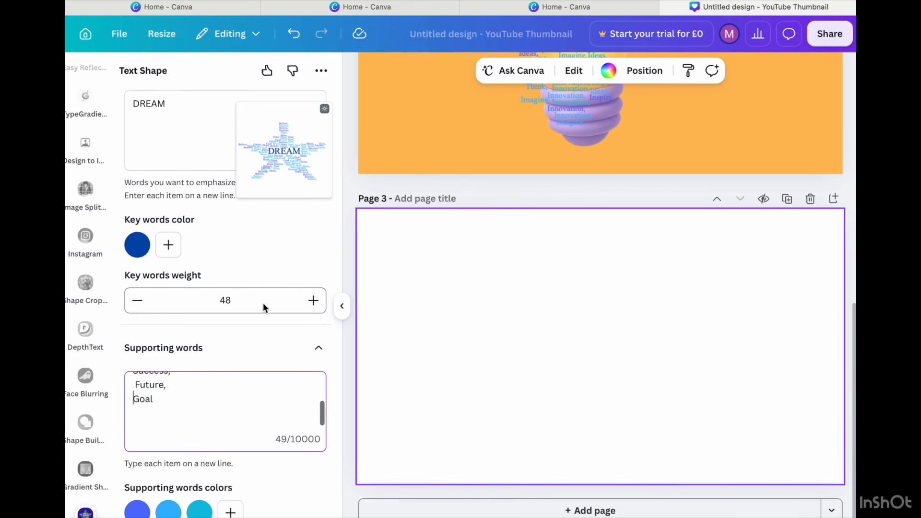
Step: Set the key words color to the default solid red and the key words weight to 50
left_click(315, 307)
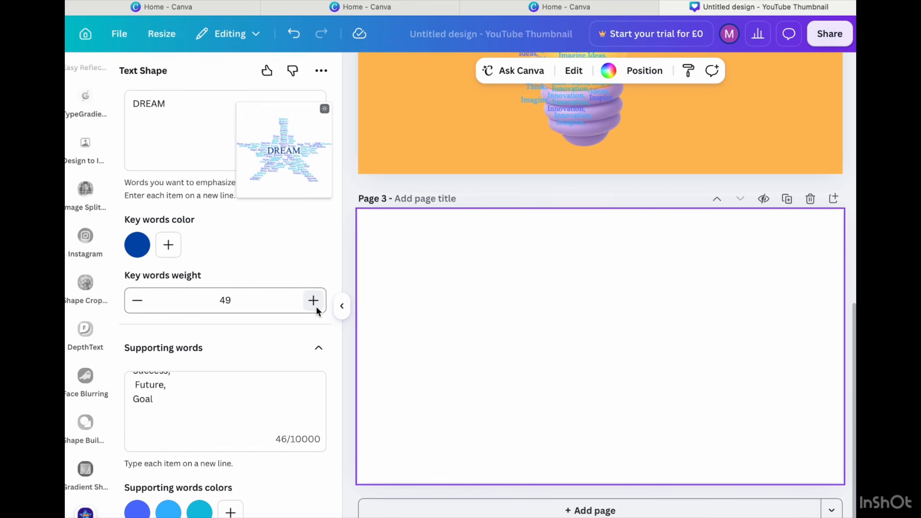
left_click(137, 246)
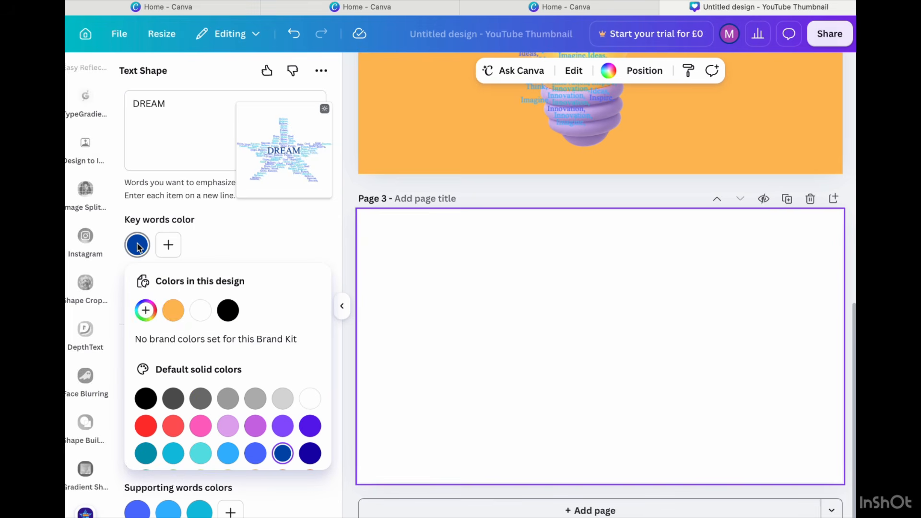
left_click(173, 426)
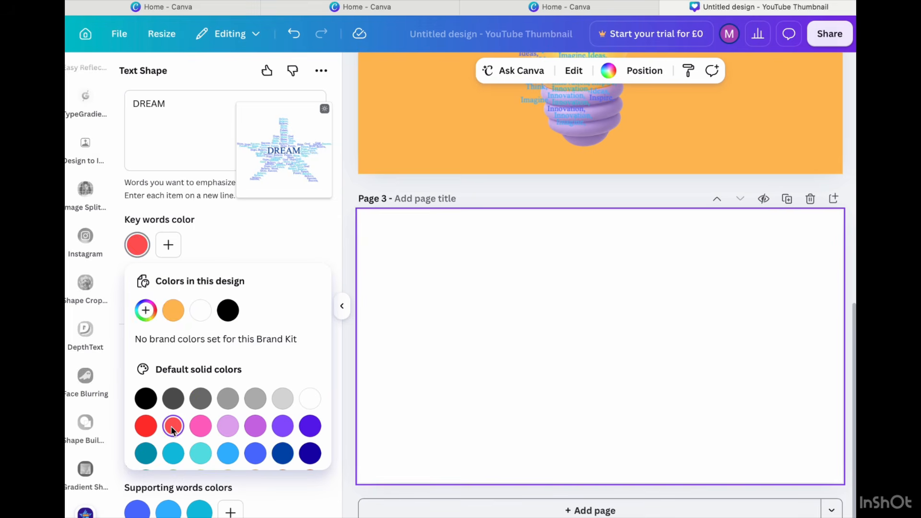
left_click(141, 432)
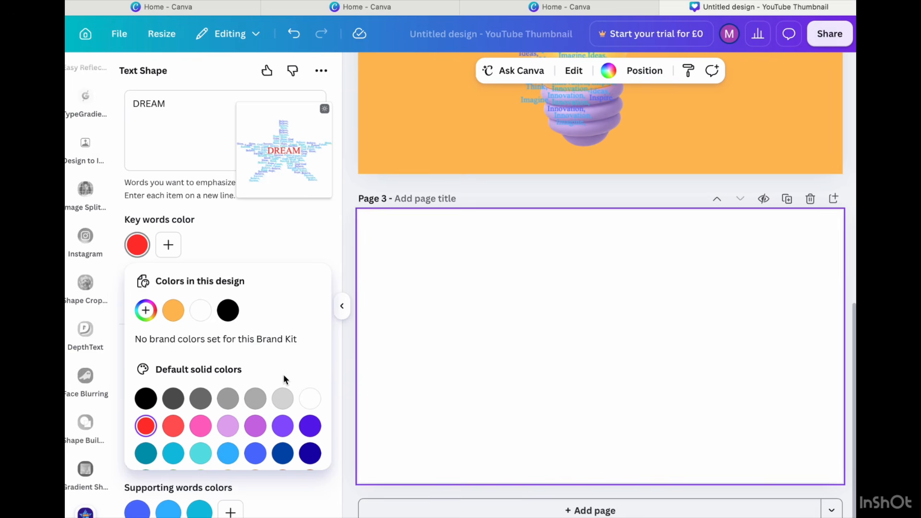
left_click(311, 242)
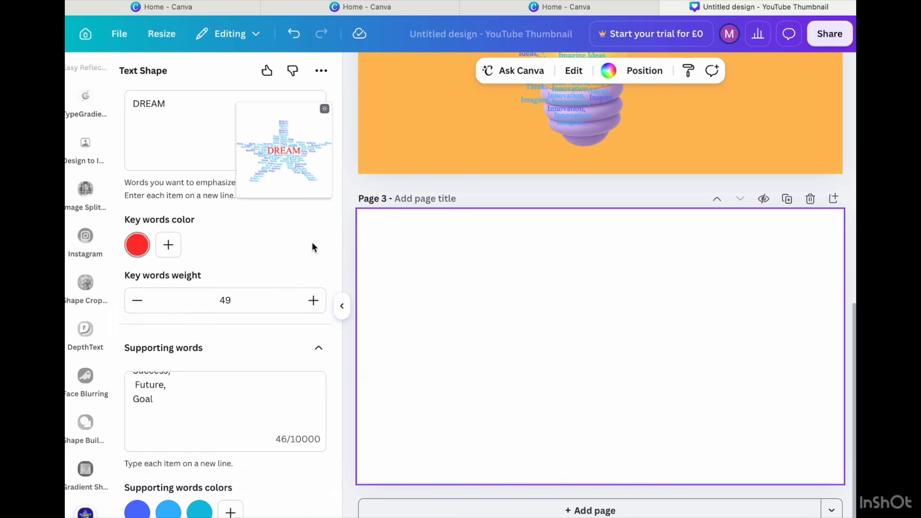
left_click(312, 300)
Step: Change the first supporting words color to the default solid pink
scroll(154, 444, "down", 1)
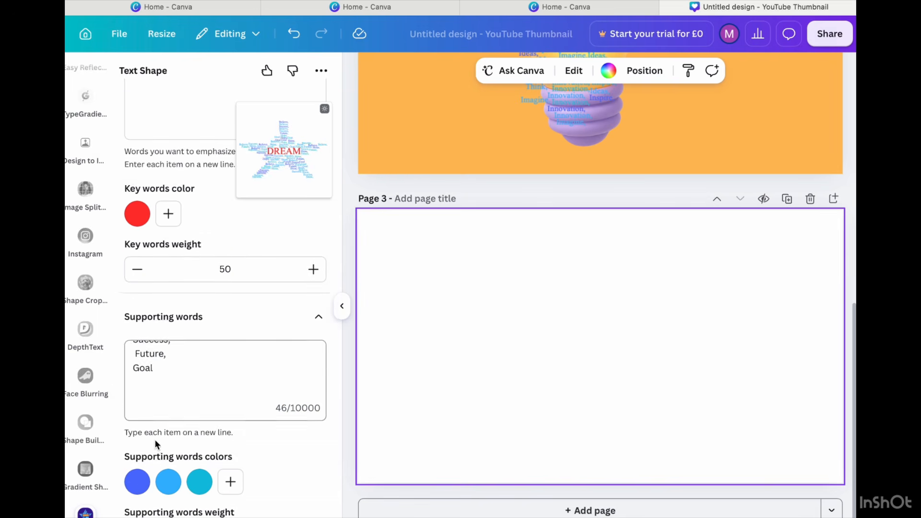
scroll(155, 444, "down", 1)
left_click(137, 457)
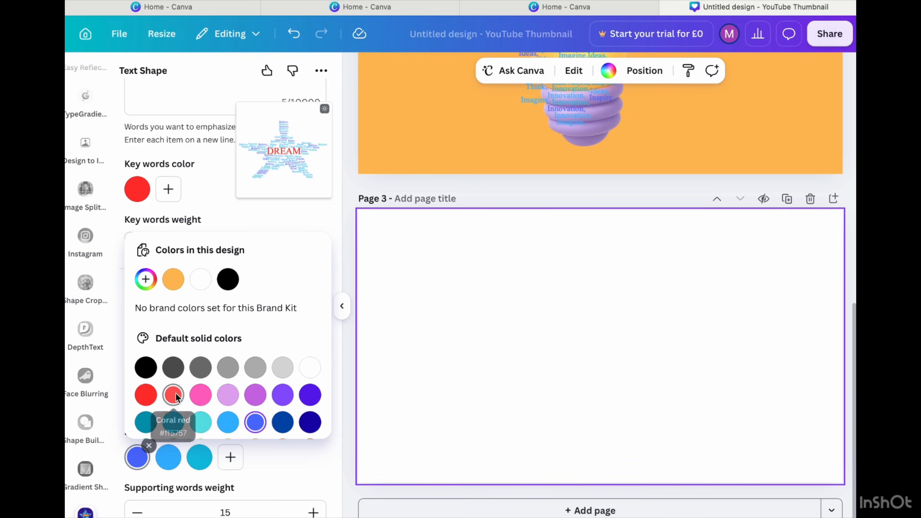
left_click(199, 398)
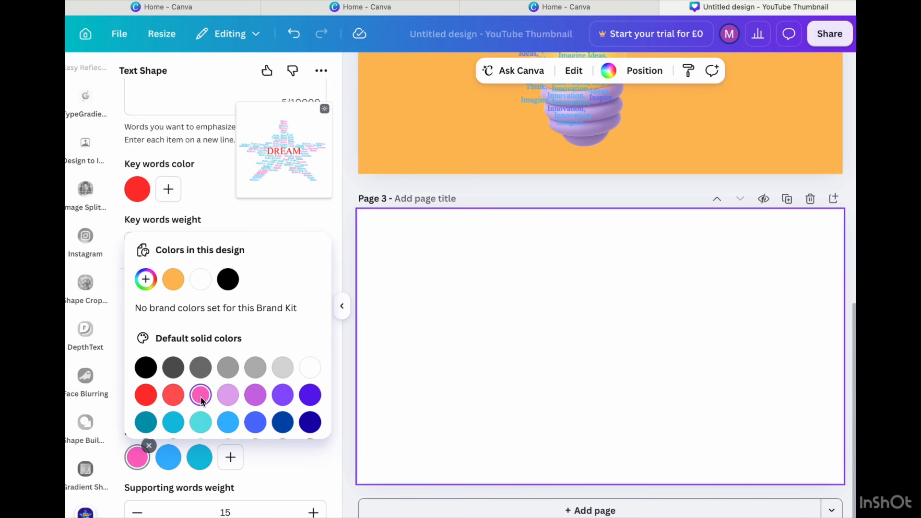
left_click(257, 394)
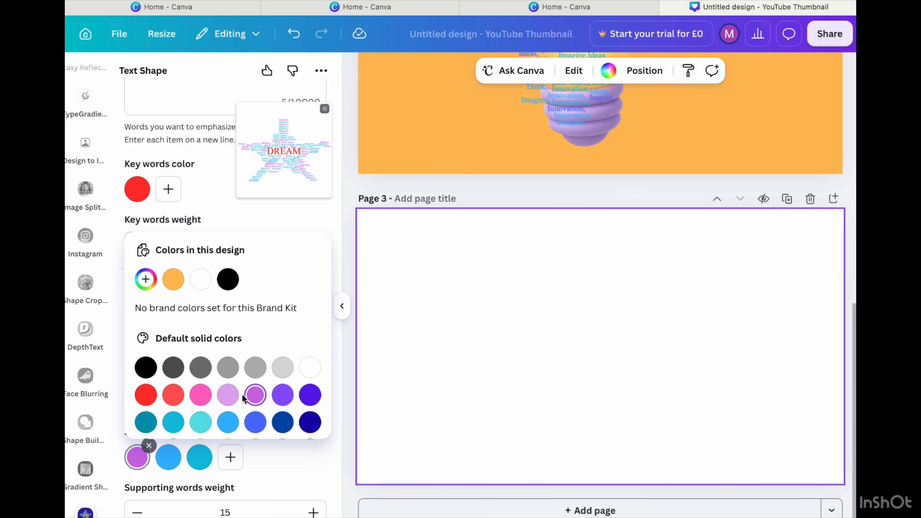
left_click(205, 397)
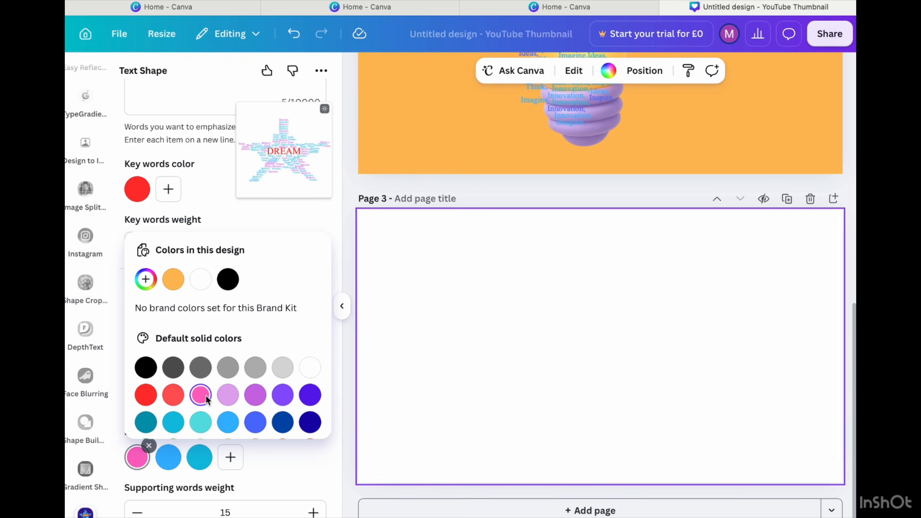
Step: Change the second supporting words color to purple and the third to light purple, #E2A9F1
left_click(171, 452)
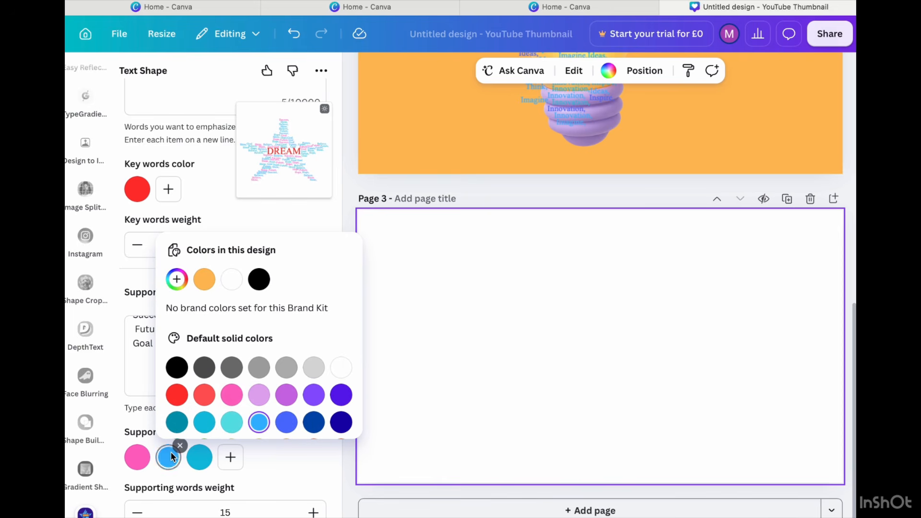
left_click(285, 396)
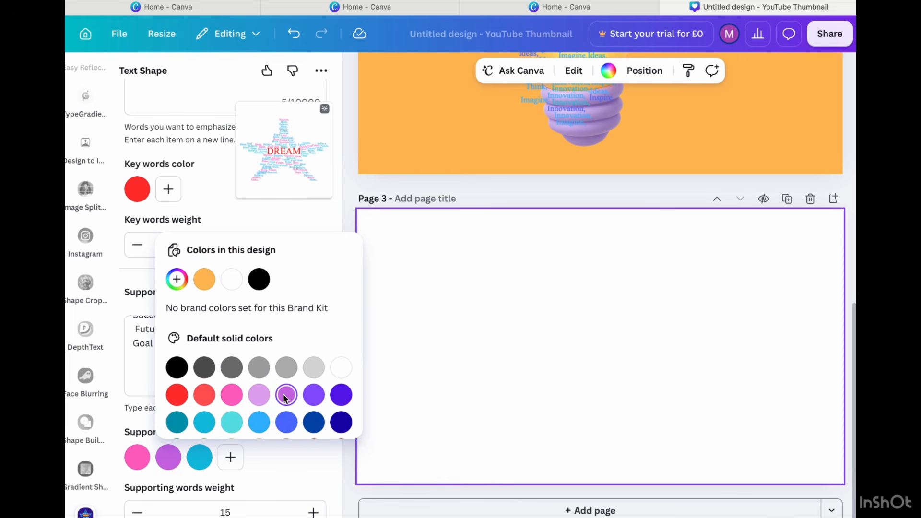
left_click(205, 453)
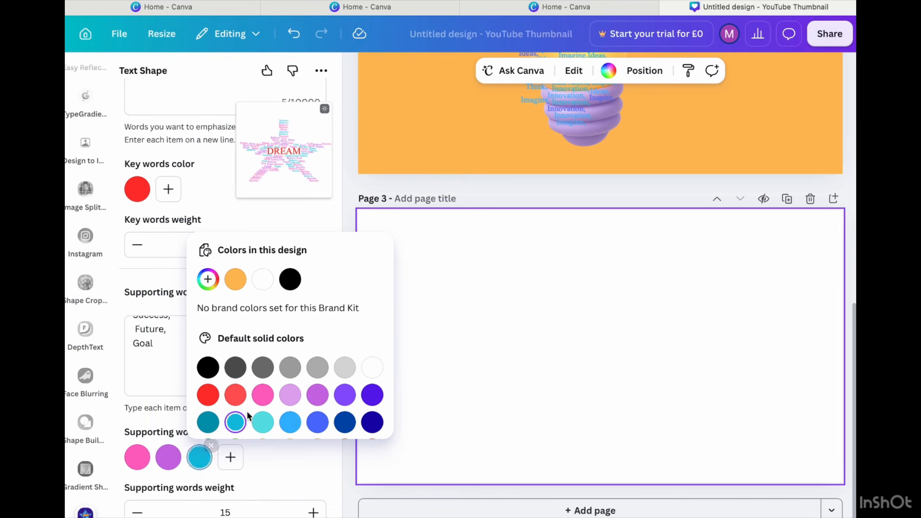
left_click(290, 397)
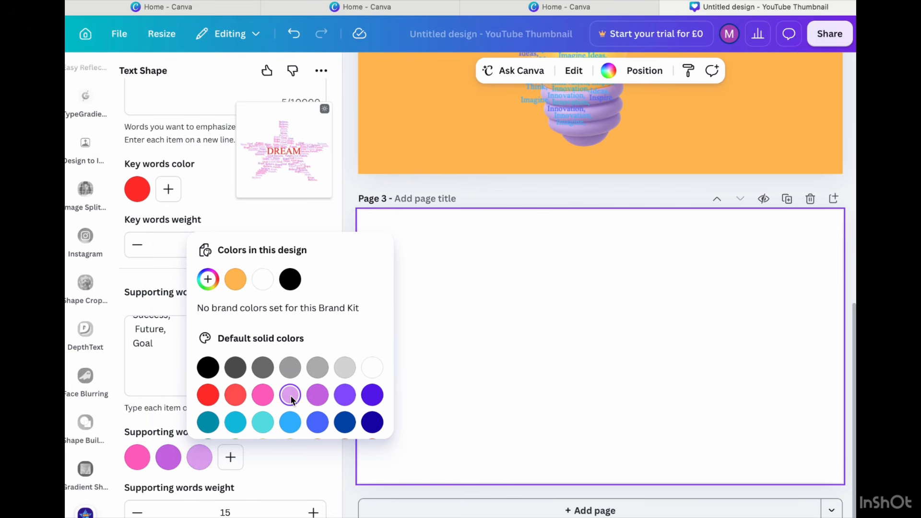
Step: Change the third supporting words color to a custom dark orange-red, #C5441B
left_click(203, 456)
left_click(197, 453)
left_click(207, 279)
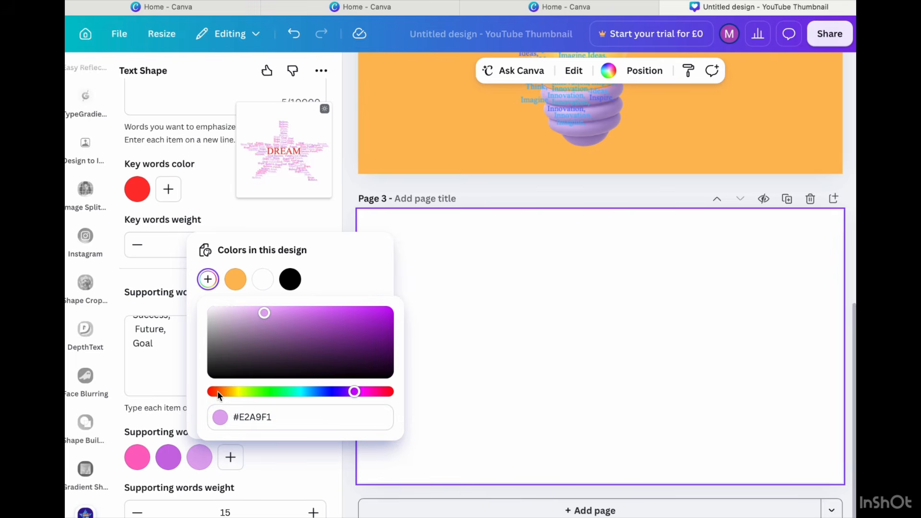
left_click_drag(217, 390, 223, 392)
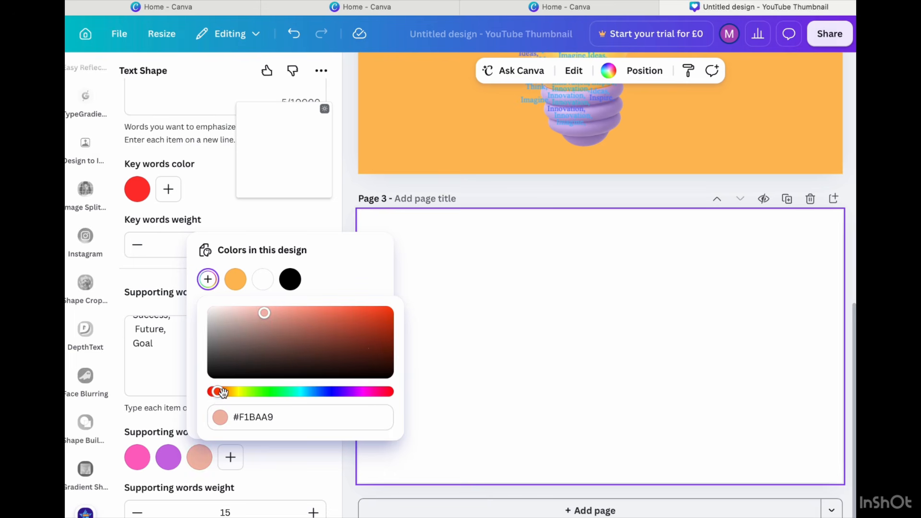
left_click_drag(358, 346, 366, 322)
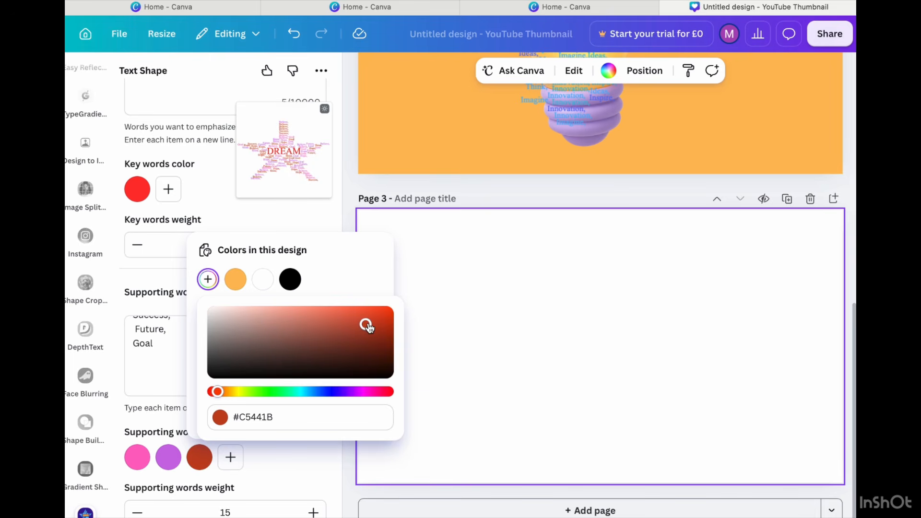
left_click(344, 269)
left_click(408, 269)
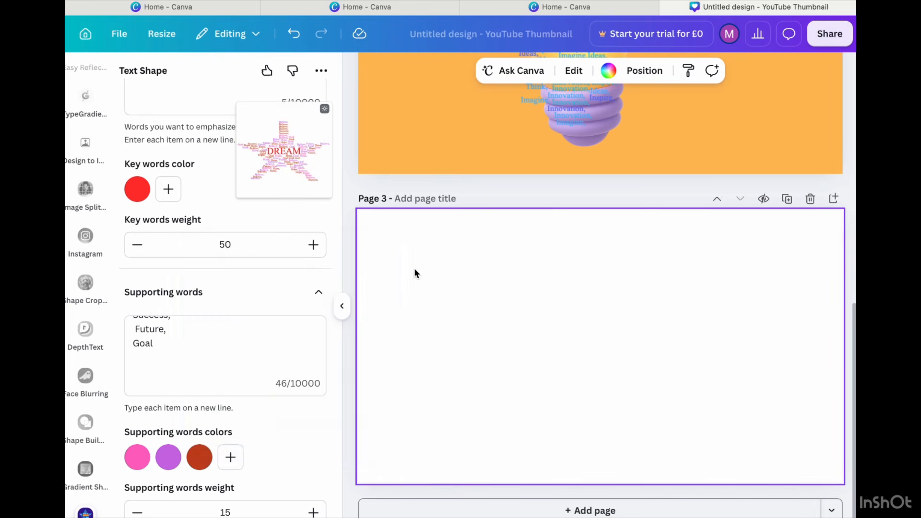
left_click(413, 268)
Step: Set the supporting words weight to 15 and the word density to 114
scroll(292, 329, "down", 3)
left_click(313, 428)
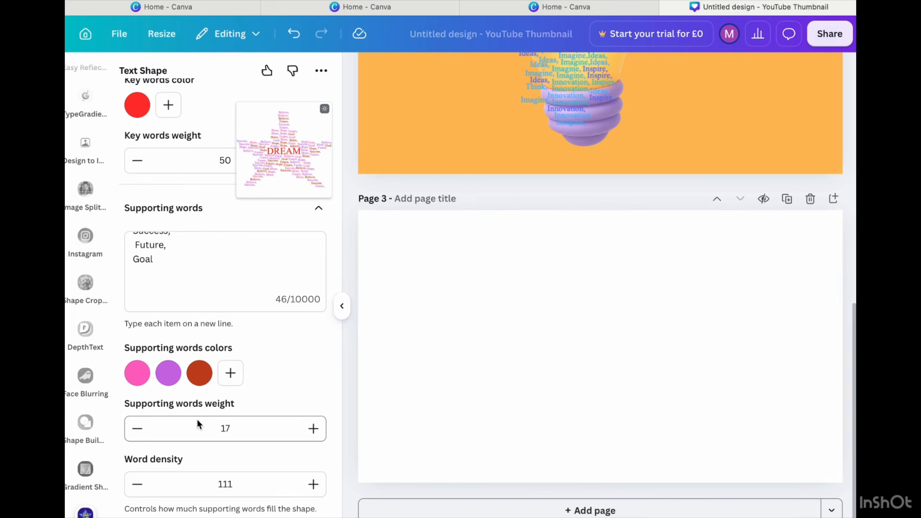
left_click(136, 429)
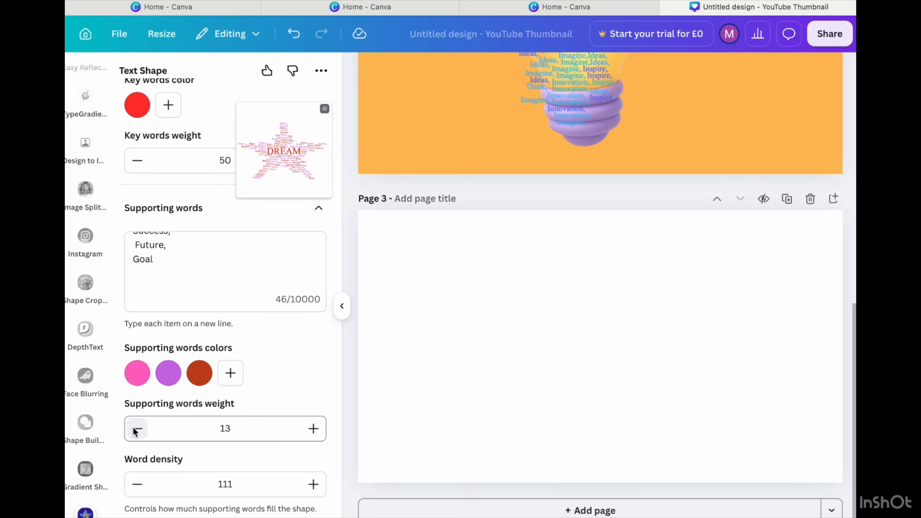
left_click(136, 429)
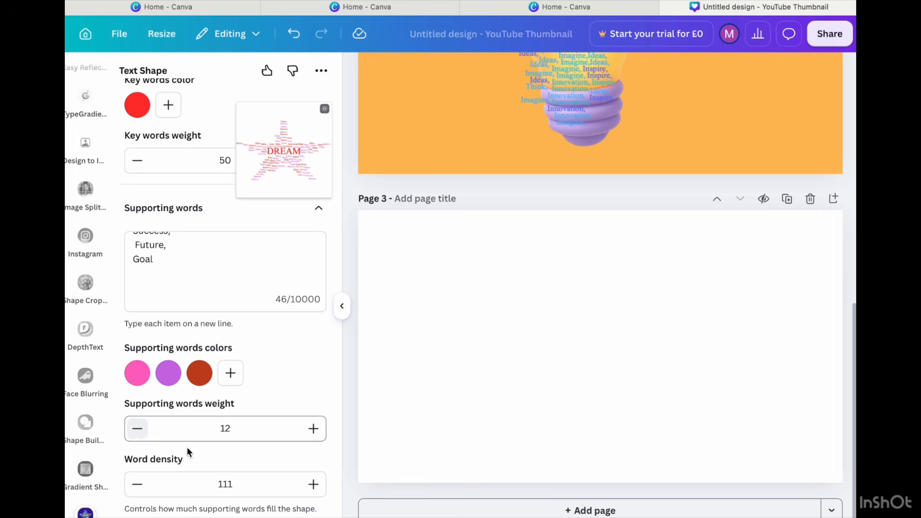
left_click(311, 493)
left_click(311, 493)
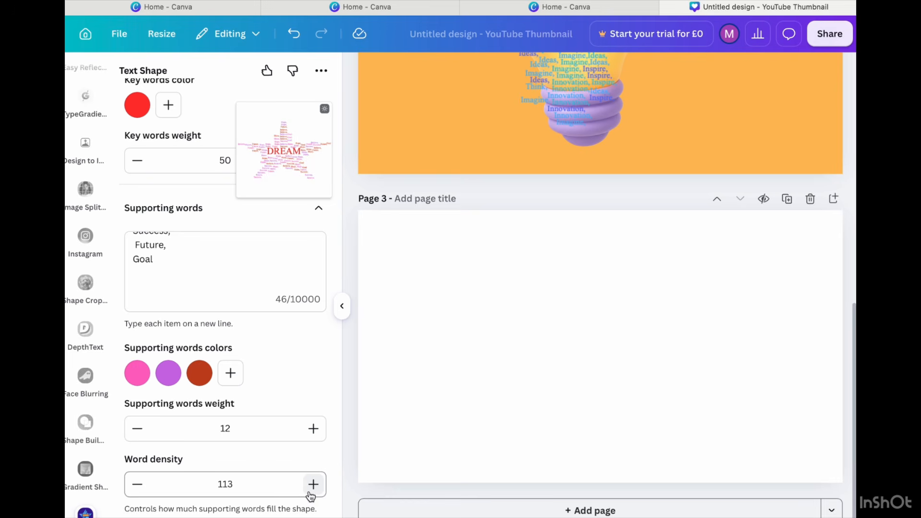
left_click(317, 435)
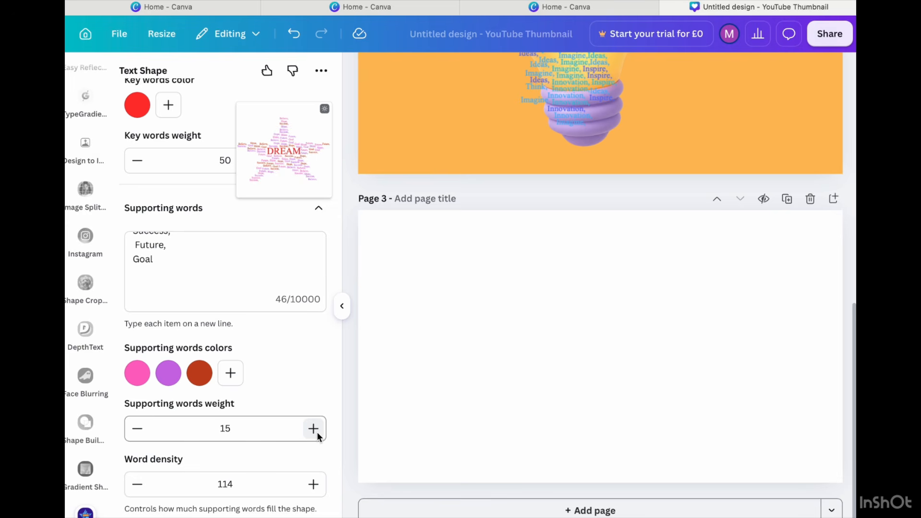
Step: Try Verdana as the word cloud's font, settling on Helvetica
scroll(317, 434, "down", 6)
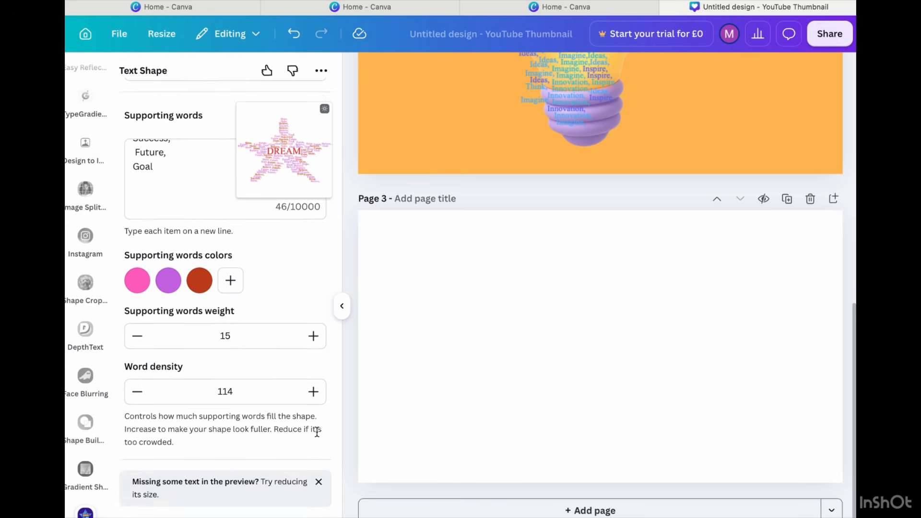
scroll(317, 435, "down", 3)
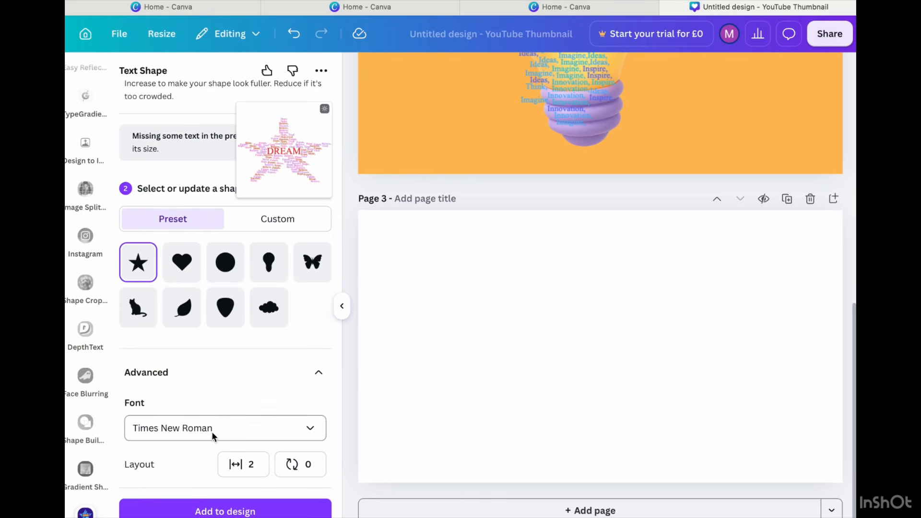
left_click(309, 431)
left_click(204, 300)
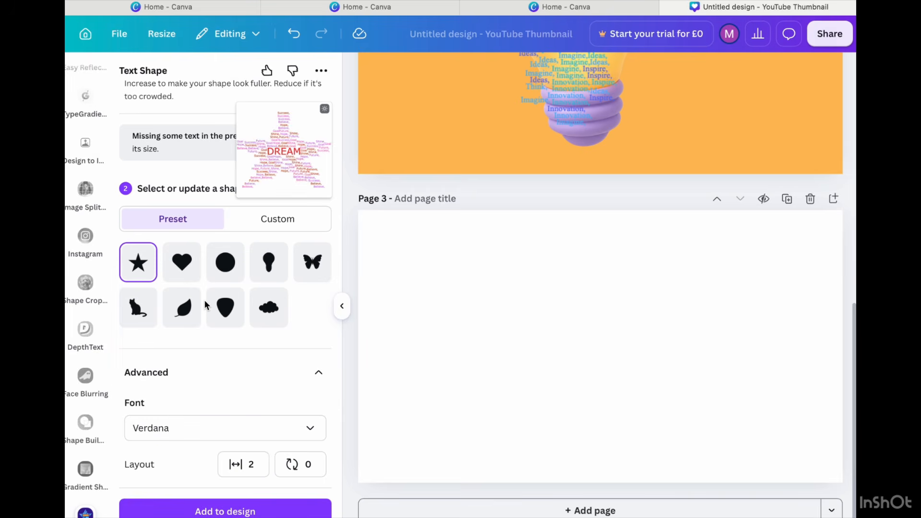
left_click(311, 428)
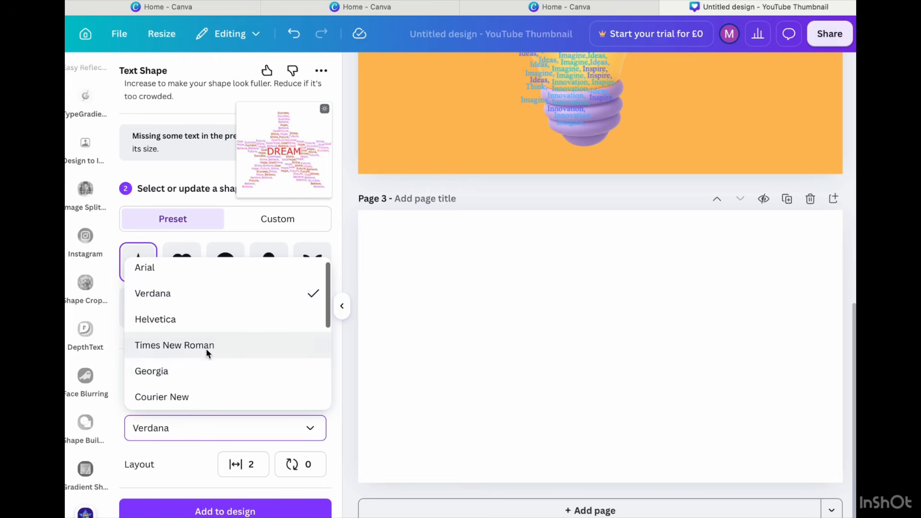
left_click(184, 319)
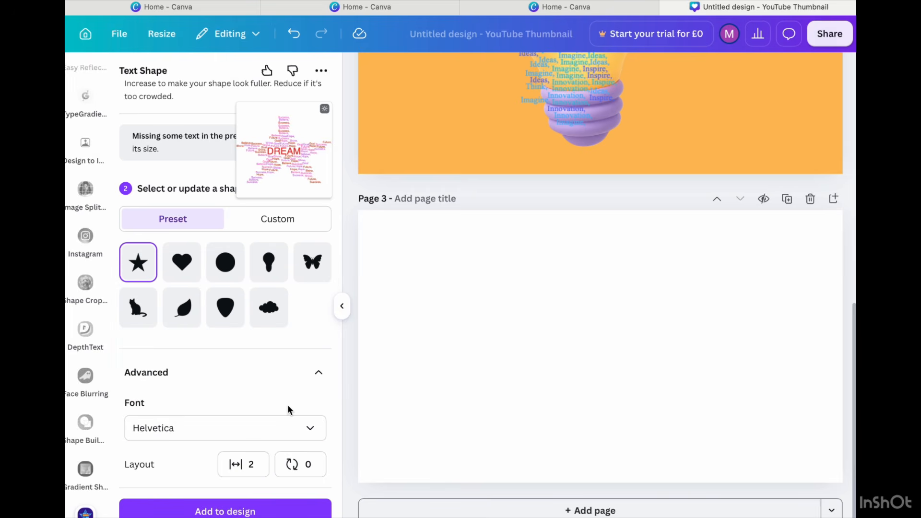
Step: Set the word cloud's layout spacing to 4
left_click(248, 473)
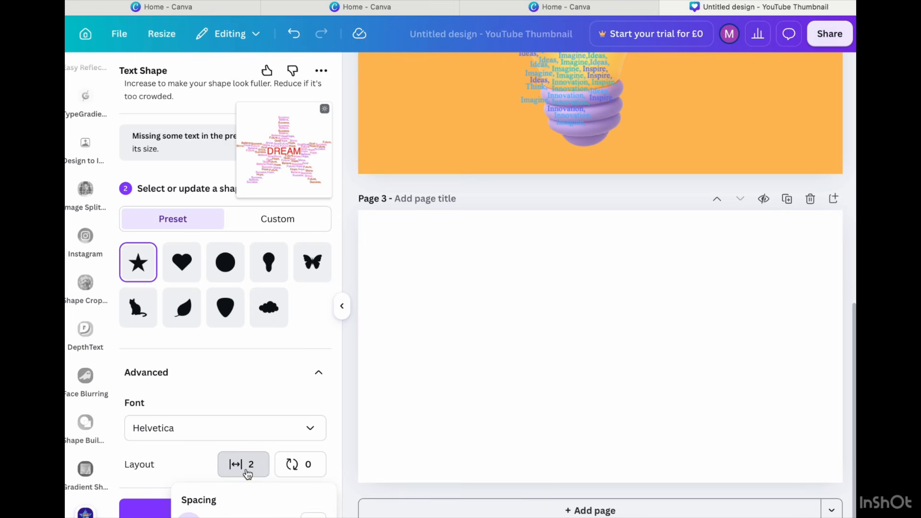
left_click_drag(189, 517, 193, 517)
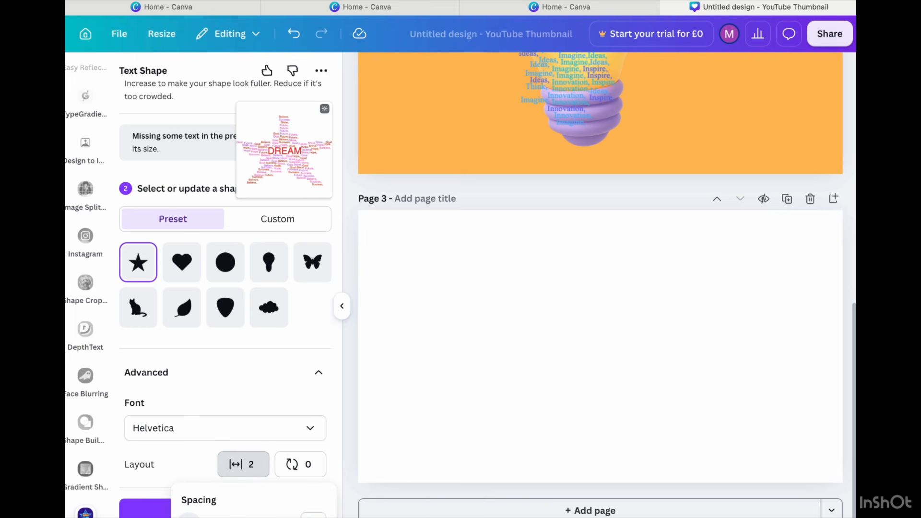
left_click_drag(193, 517, 191, 517)
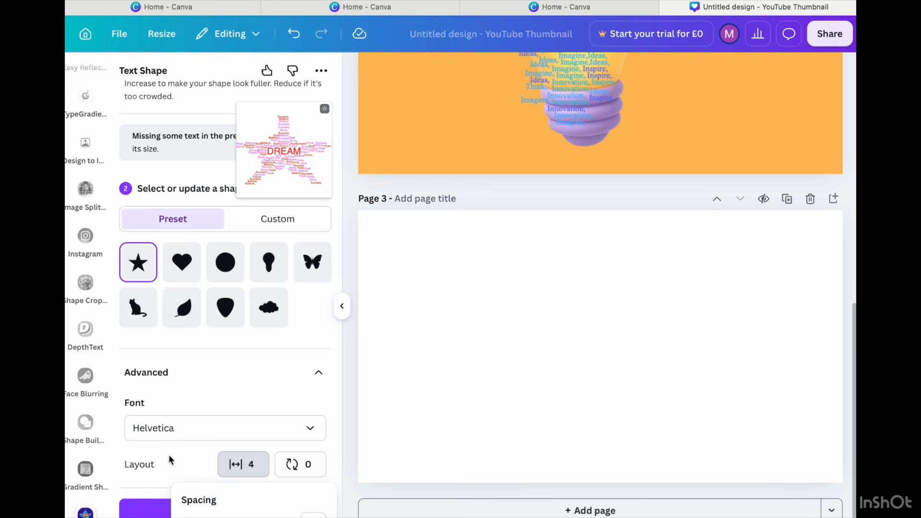
Step: Add the DREAM star word cloud to page 3 and enlarge it to fill most of the page's height
left_click(192, 510)
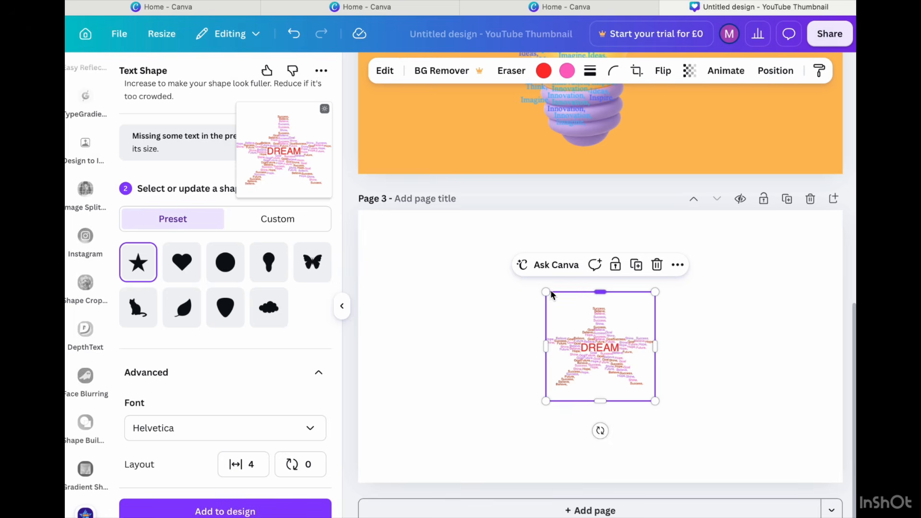
left_click_drag(547, 292, 511, 257)
left_click_drag(656, 400, 684, 430)
left_click_drag(685, 257, 699, 237)
left_click_drag(704, 434, 716, 452)
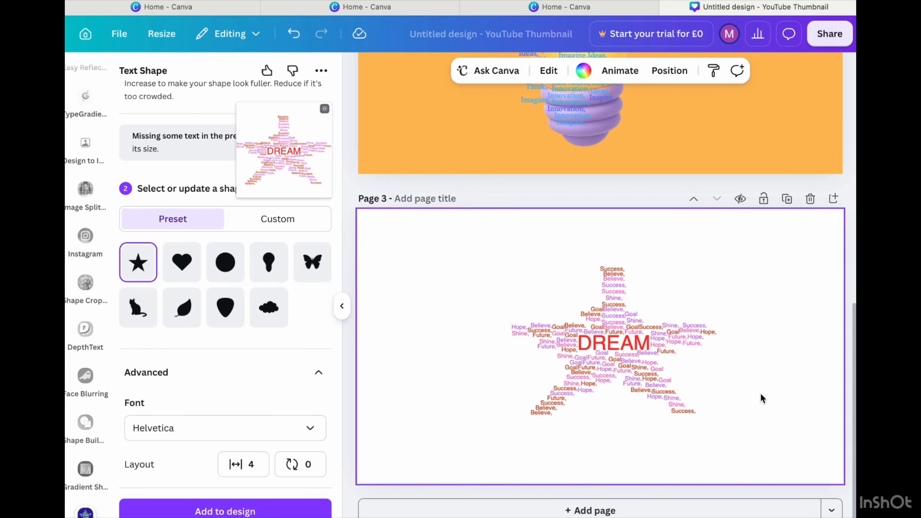
Step: Try gray, red, orange, yellow and green default solid colors as page 3's background, settling on light green
left_click(569, 89)
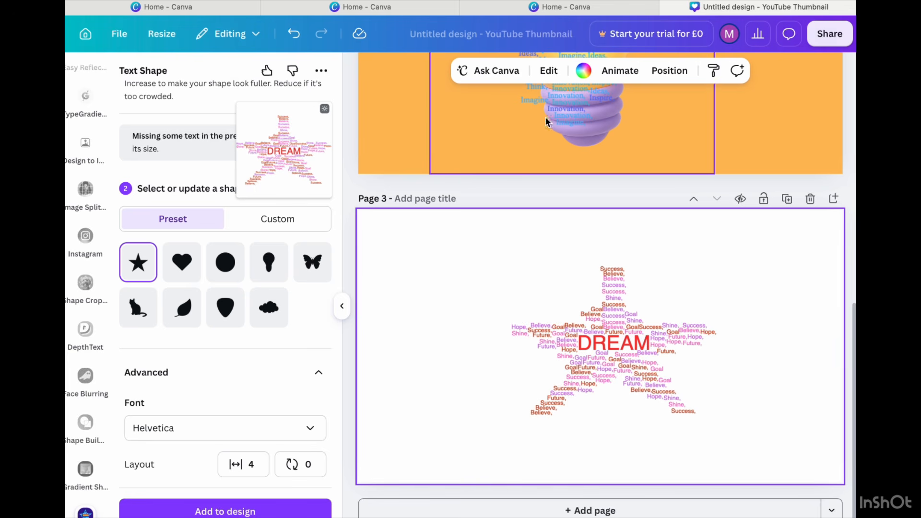
left_click(581, 72)
left_click(133, 439)
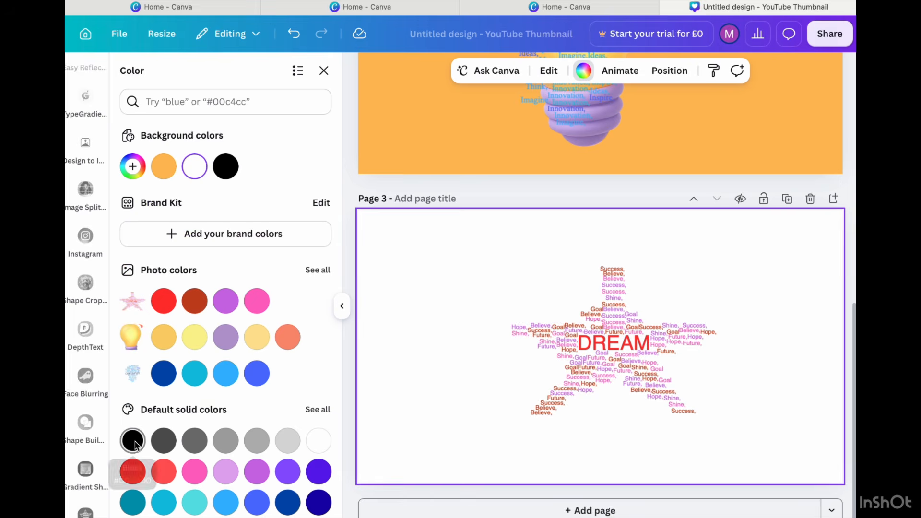
left_click(161, 444)
left_click(194, 440)
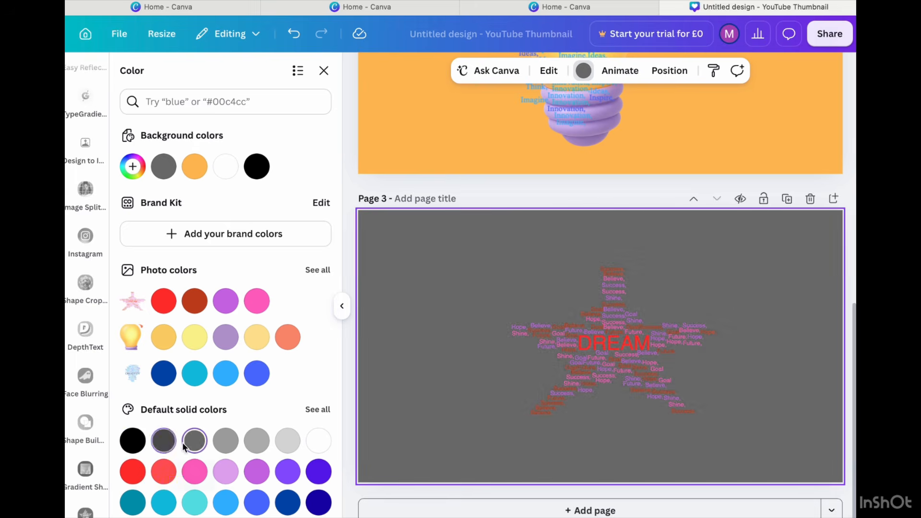
left_click(226, 440)
scroll(226, 441, "down", 2)
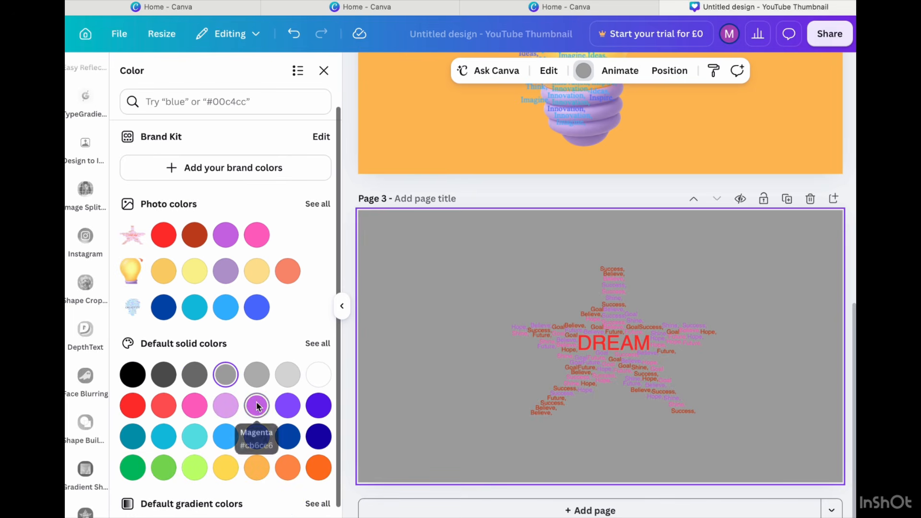
left_click(263, 407)
left_click(132, 406)
left_click(166, 417)
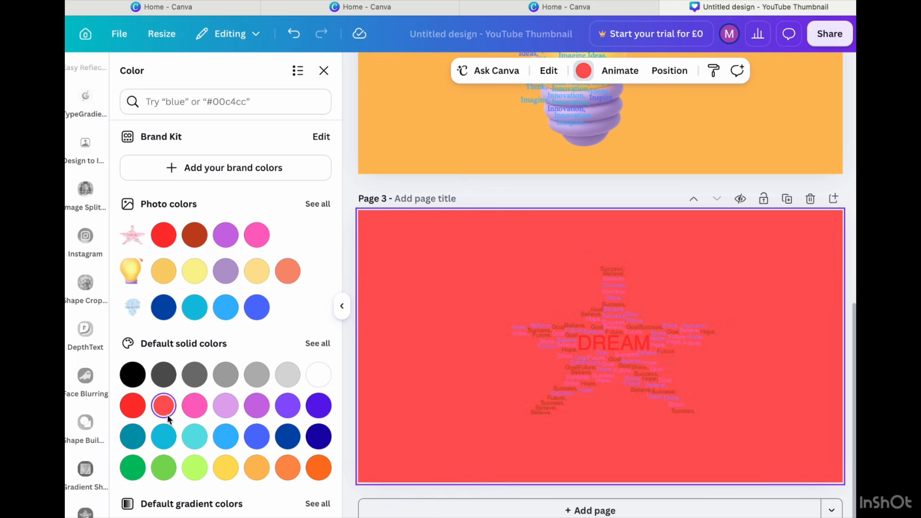
left_click(198, 413)
left_click(257, 470)
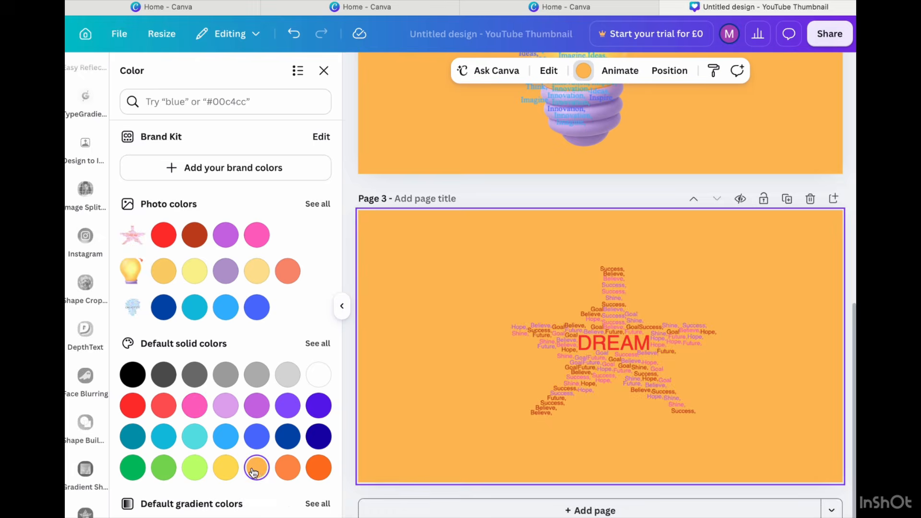
left_click(226, 469)
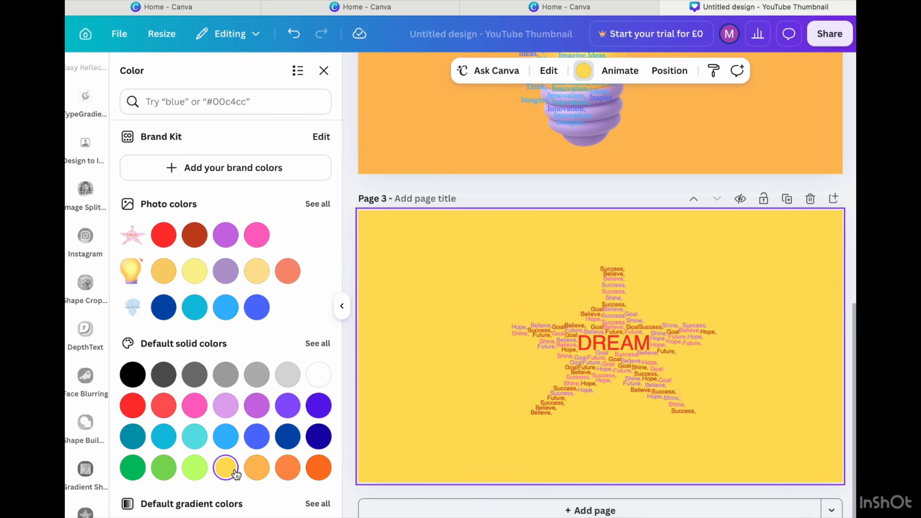
left_click(194, 469)
left_click(163, 467)
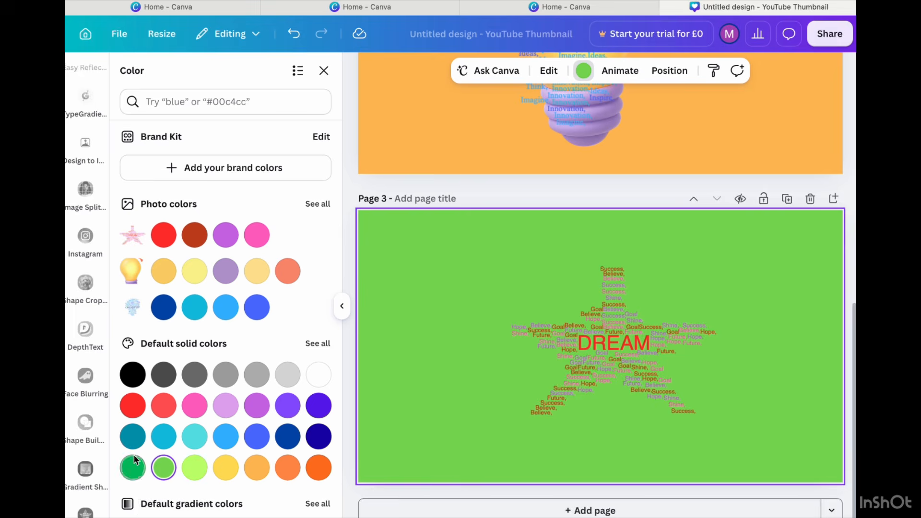
left_click(133, 467)
left_click(161, 472)
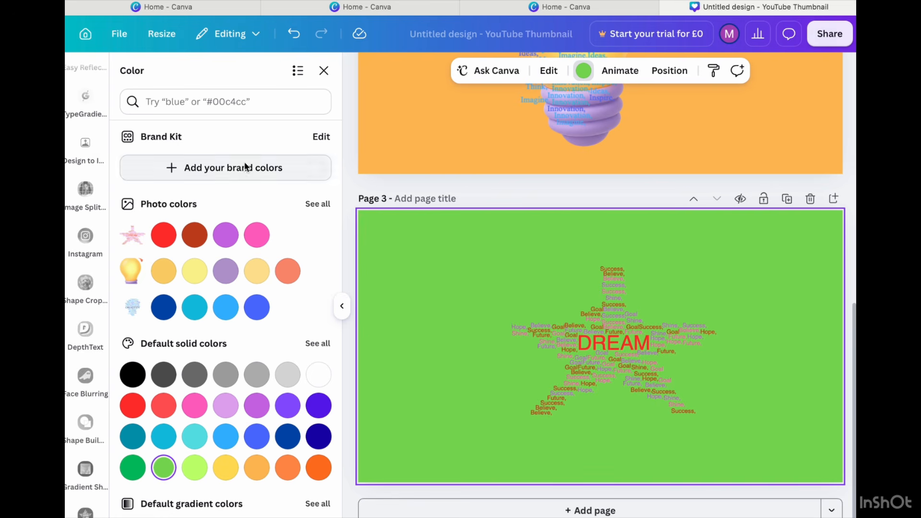
Step: Replace the lightbulb search in Elements with a search for "stars"
scroll(93, 145, "up", 10)
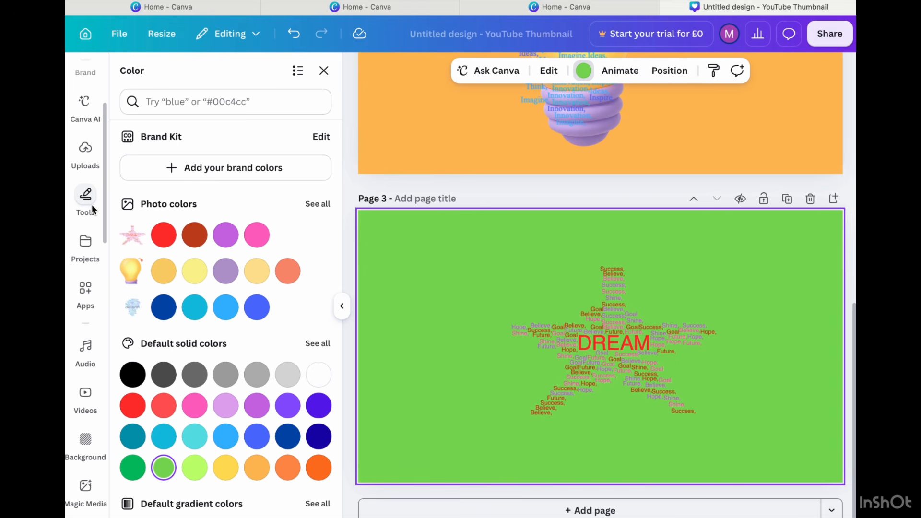
scroll(91, 204, "up", 4)
left_click(85, 132)
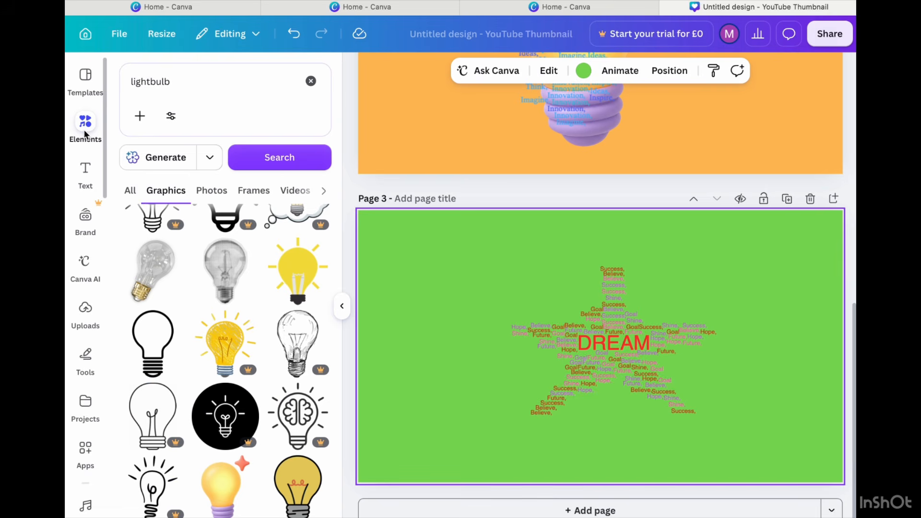
left_click(311, 81)
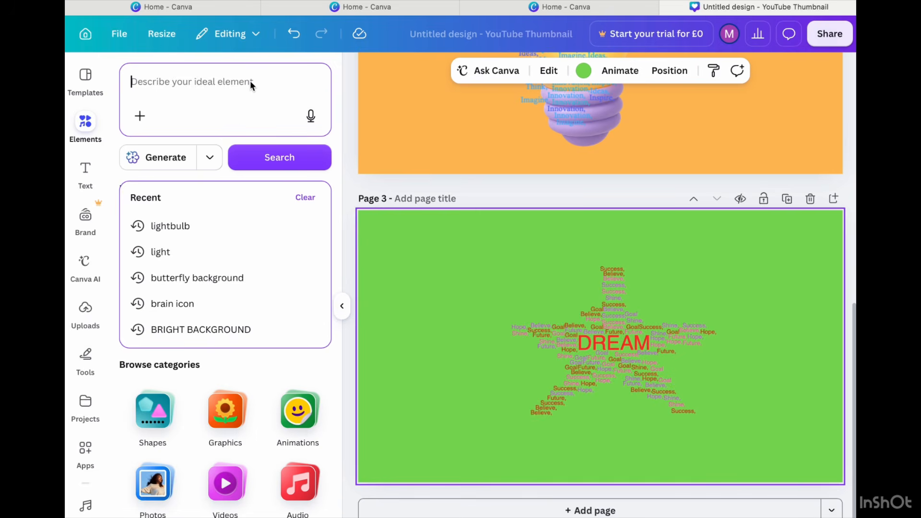
type("stars")
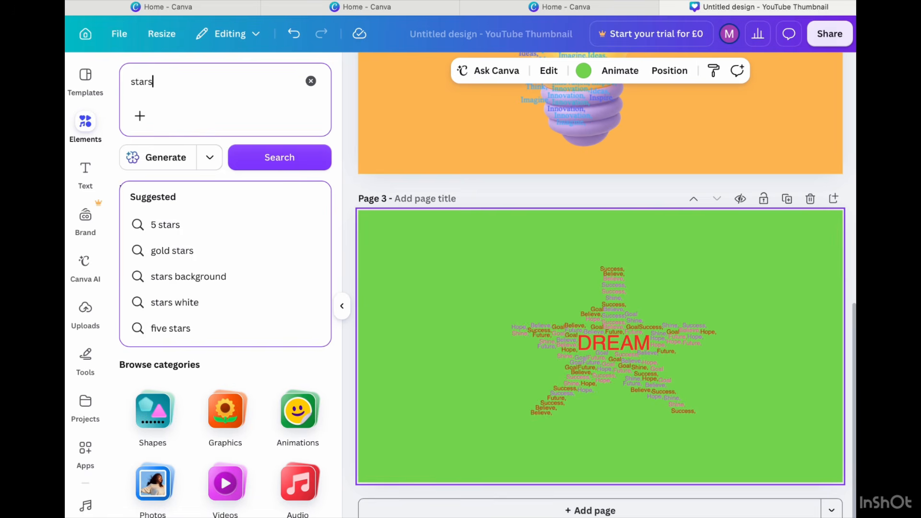
key("Return")
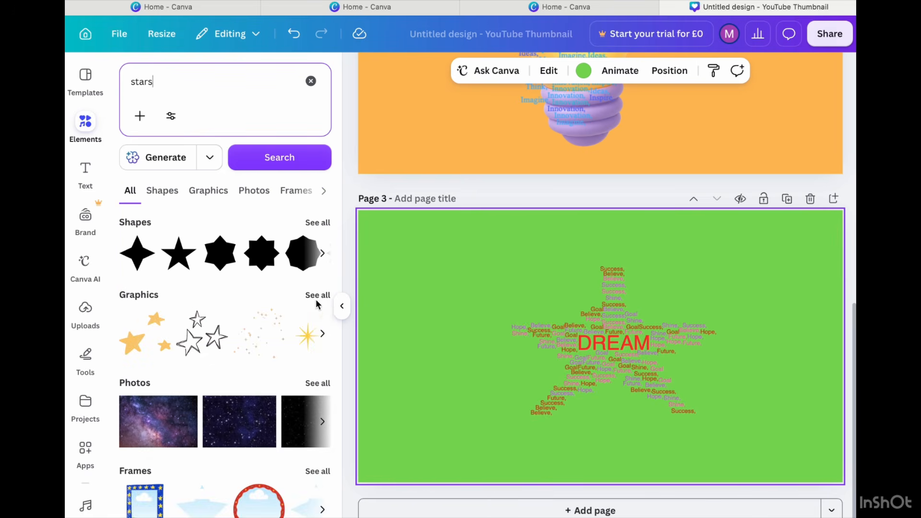
Step: Show all the stars graphics and add the scattered yellow stars graphic to page 3
left_click(317, 296)
scroll(262, 382, "down", 1)
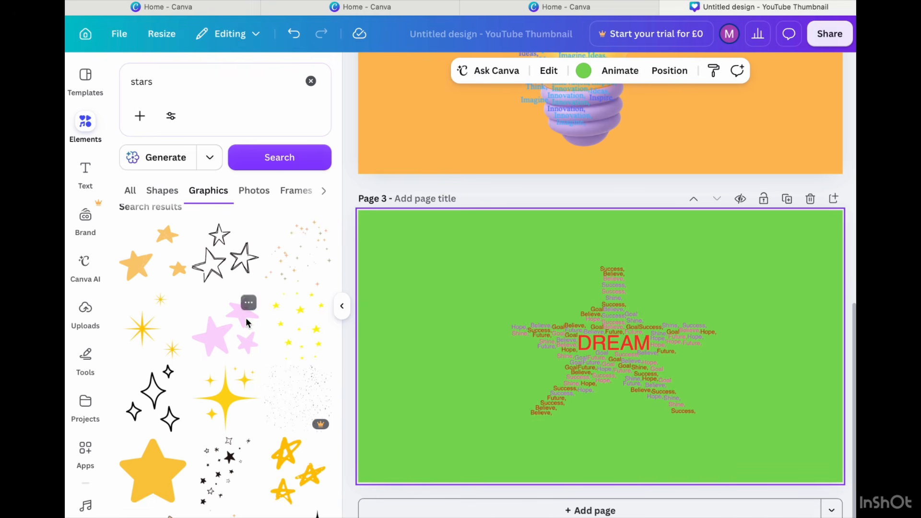
left_click(311, 326)
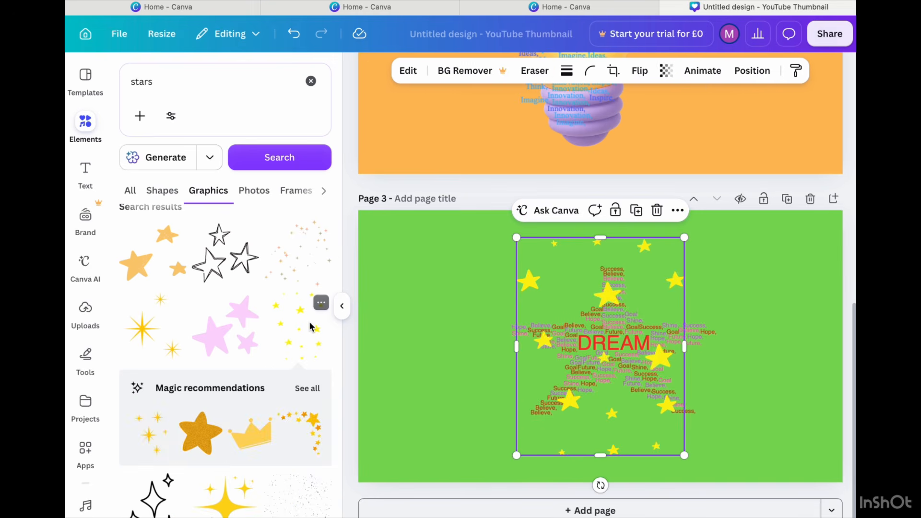
Step: Duplicate the scattered yellow stars graphic twice and place one copy on page 3's right side and one on its left
left_click(636, 210)
left_click(642, 216)
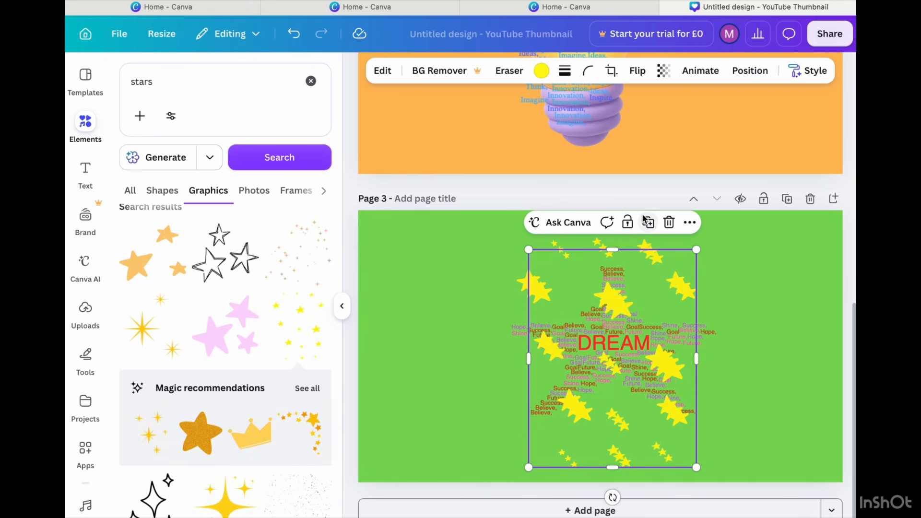
left_click_drag(640, 314, 755, 302)
left_click_drag(654, 308, 490, 271)
Step: Stretch all three stars graphics to page 3's full height and move the right copy flush with the page's right edge
left_click_drag(443, 427, 441, 488)
left_click(590, 384)
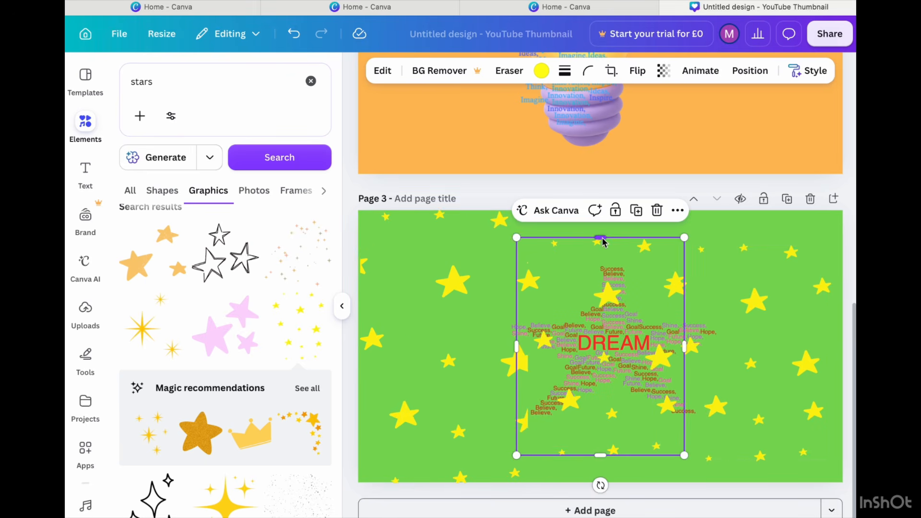
left_click_drag(600, 240, 601, 213)
left_click_drag(599, 455, 602, 486)
left_click(753, 300)
left_click_drag(746, 245, 747, 211)
left_click_drag(748, 461, 749, 487)
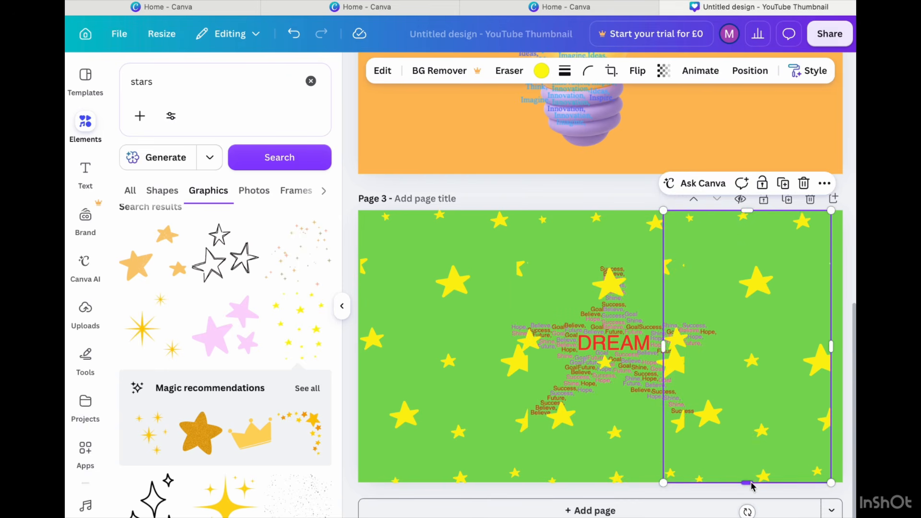
left_click_drag(744, 407, 755, 407)
Step: Send the left, right and middle stars graphics to the back, behind the DREAM word cloud
left_click(504, 321)
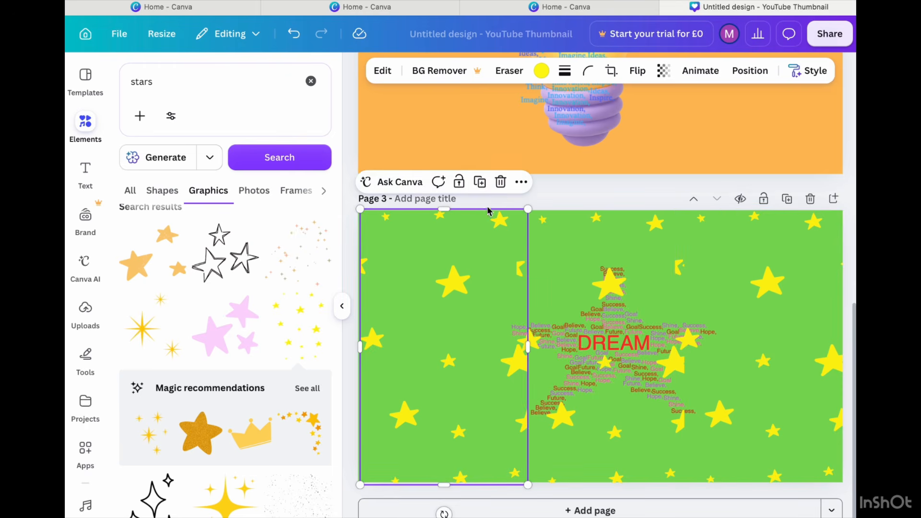
left_click(521, 182)
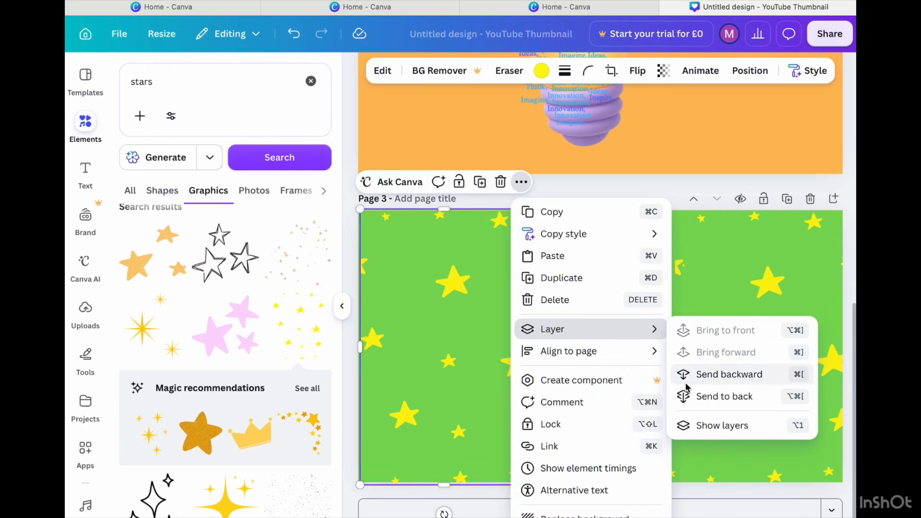
left_click(701, 397)
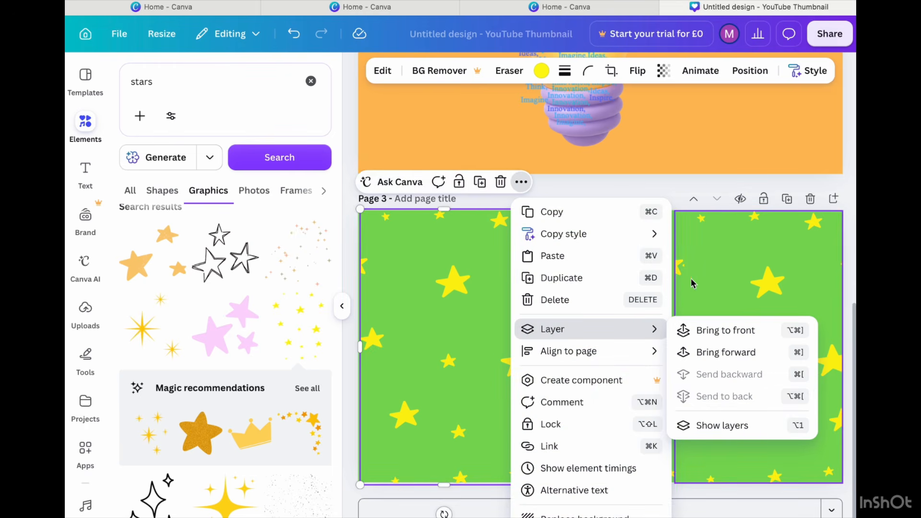
left_click(738, 286)
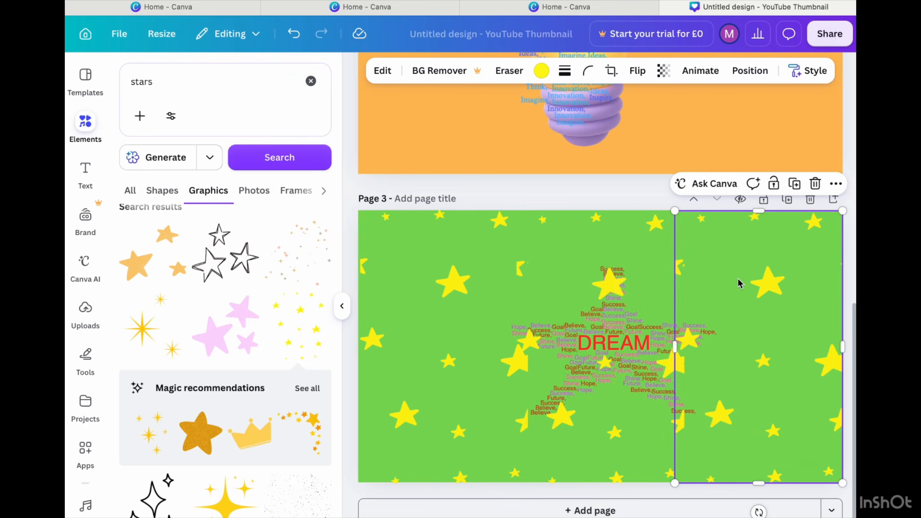
left_click(836, 184)
mouse_move(753, 335)
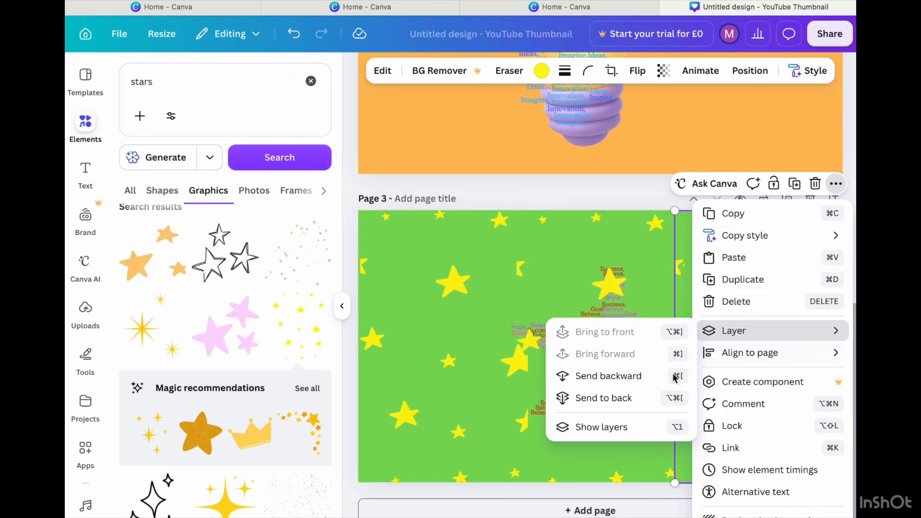
left_click(630, 400)
left_click(597, 292)
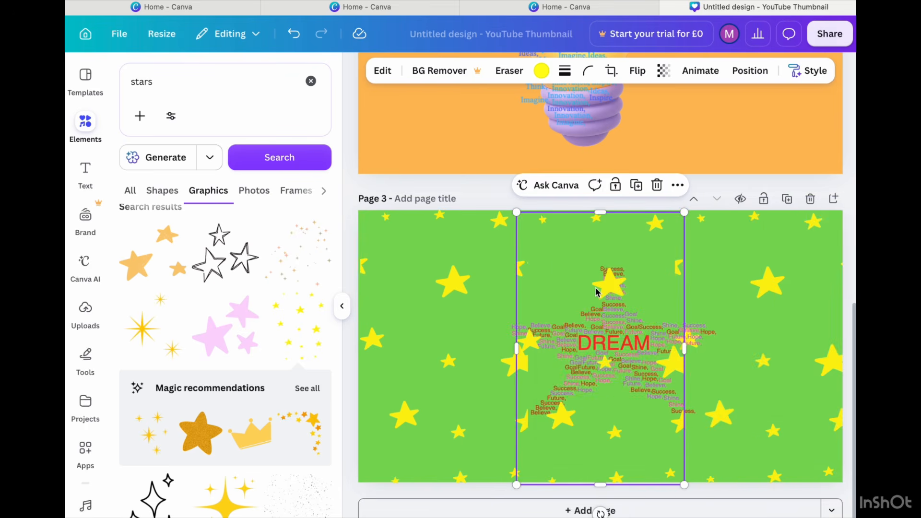
left_click(677, 185)
mouse_move(718, 333)
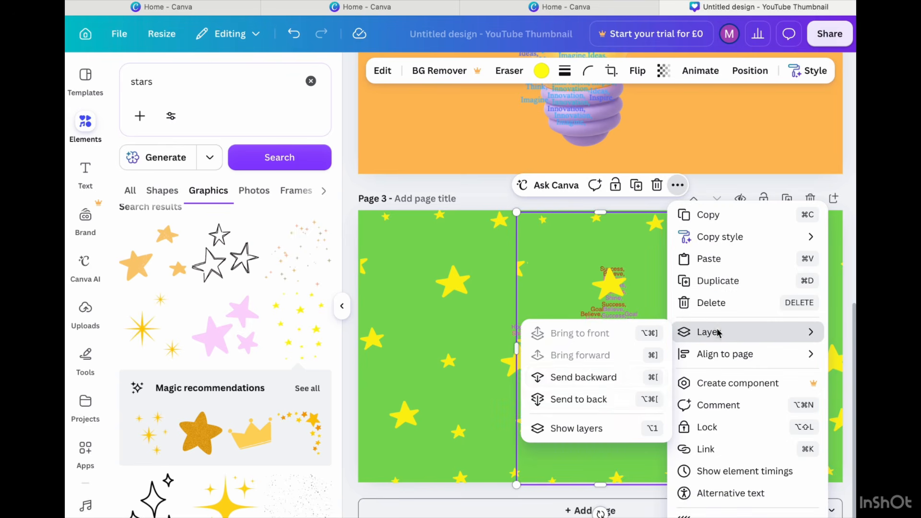
left_click(606, 399)
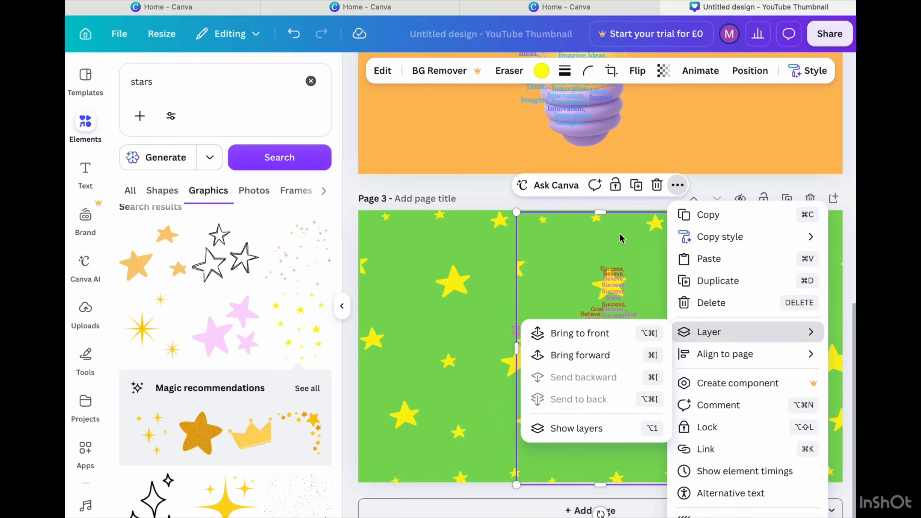
Step: Open the DREAM word cloud for cropping, enlarge the image within its crop frame and apply the crop
left_click(576, 319)
double_click(573, 318)
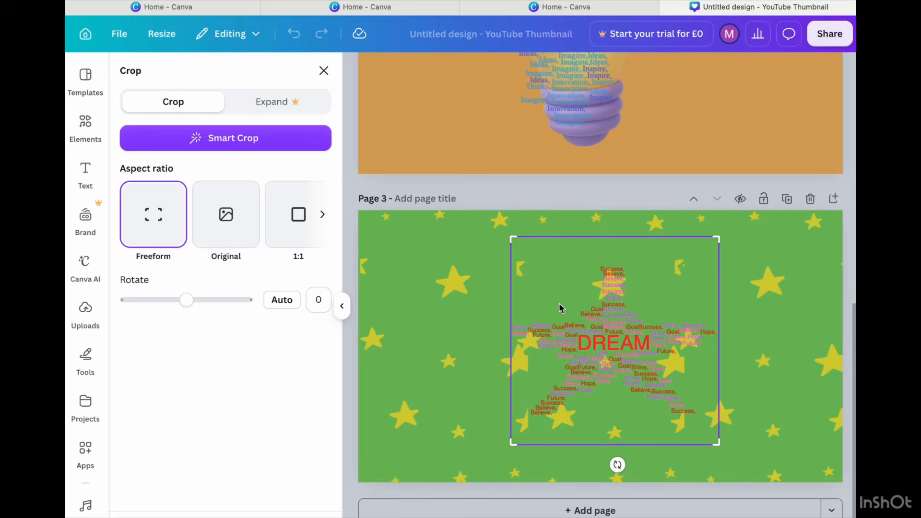
left_click_drag(514, 241, 497, 223)
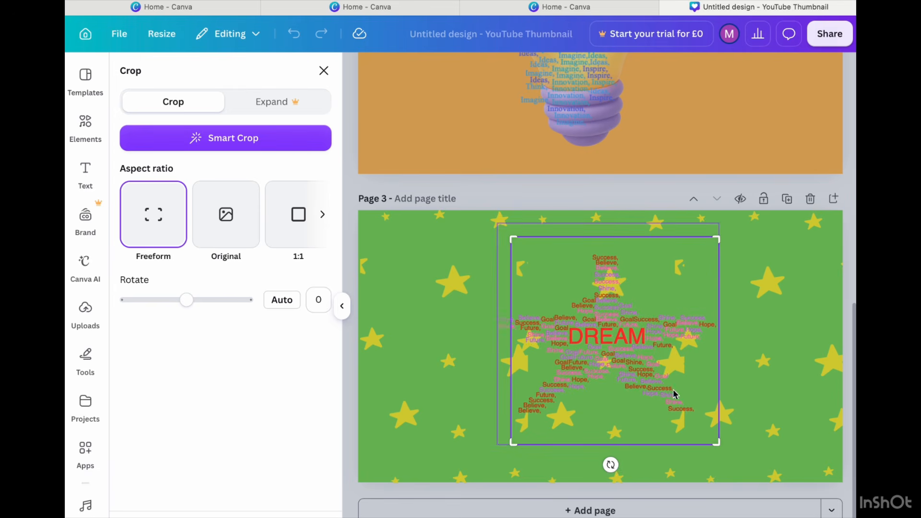
left_click_drag(719, 448, 748, 471)
left_click(835, 443)
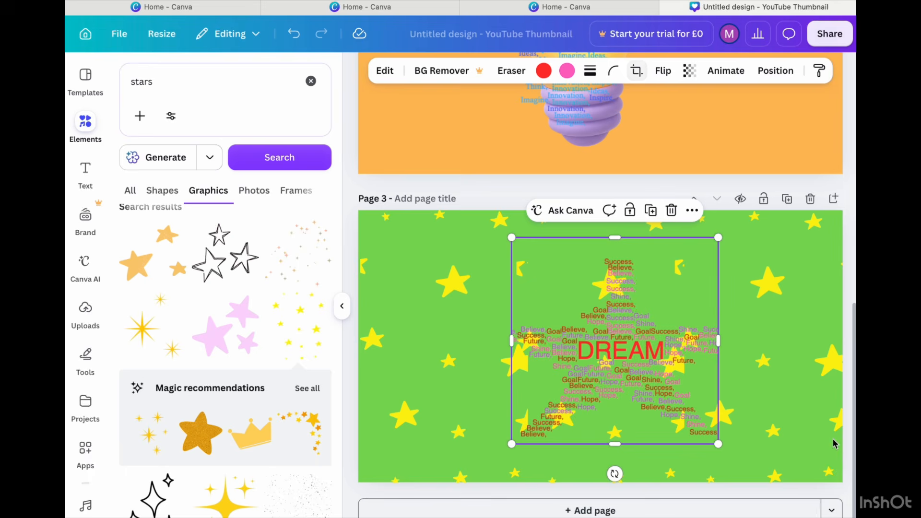
Step: Scale up the cropped DREAM word cloud so it nearly fills page 3's height
left_click_drag(720, 241, 735, 225)
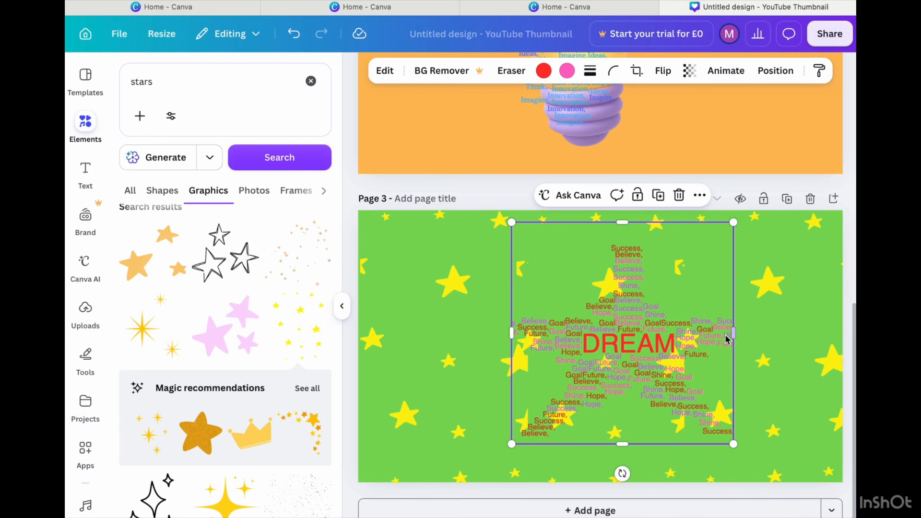
left_click_drag(733, 445, 758, 469)
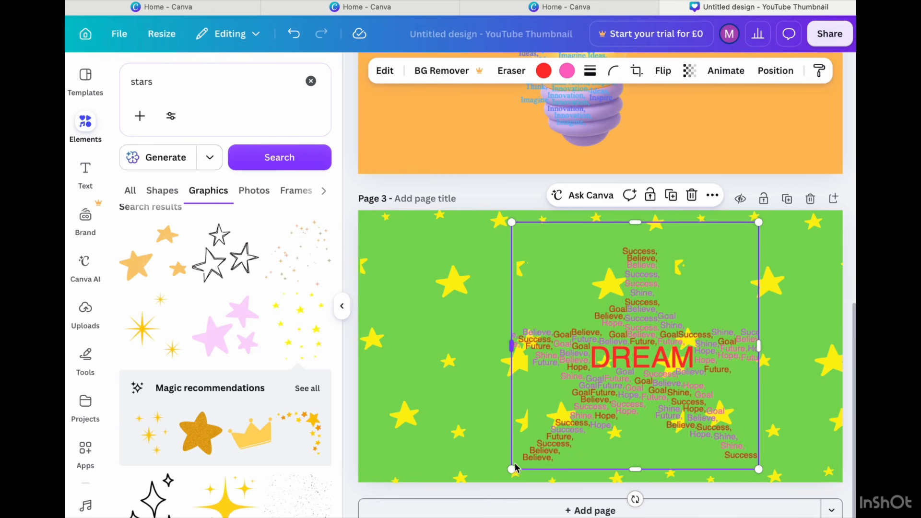
left_click_drag(513, 469, 489, 486)
Step: Align the right stars graphic with the page edge and move the DREAM word cloud up and left, near page 3's center
left_click(789, 419)
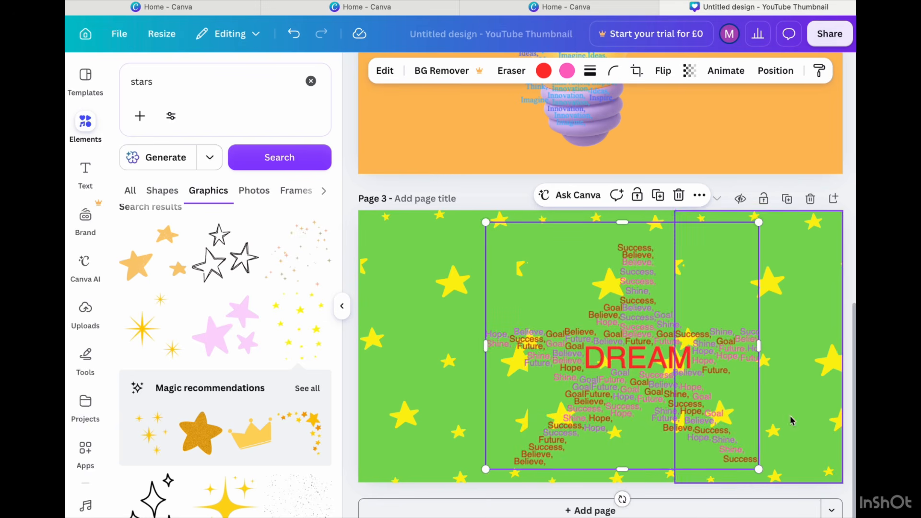
left_click_drag(709, 401, 663, 394)
left_click(710, 401)
left_click_drag(776, 414, 830, 421)
left_click(645, 417)
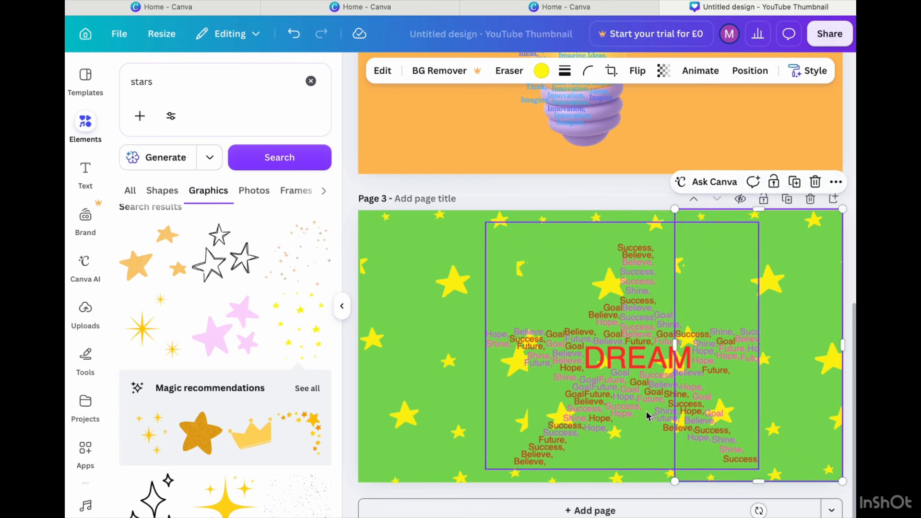
left_click_drag(645, 417, 607, 397)
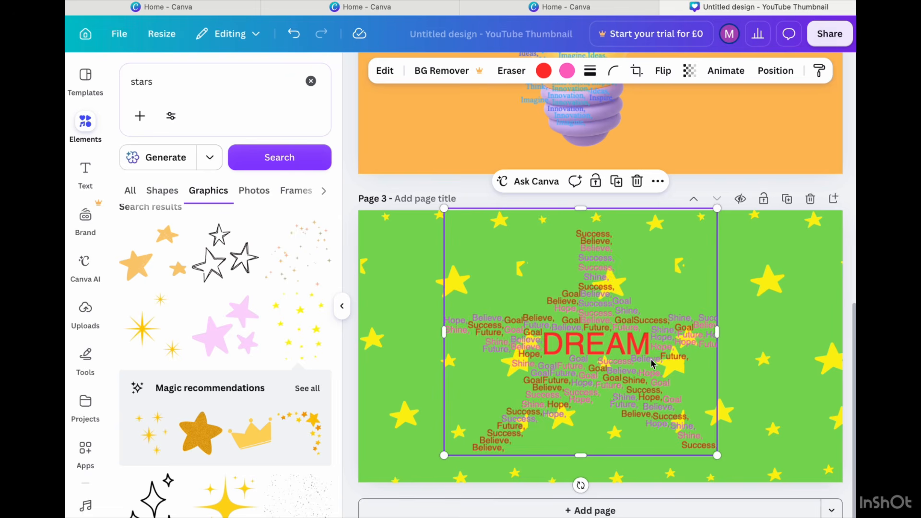
left_click_drag(651, 358, 651, 367)
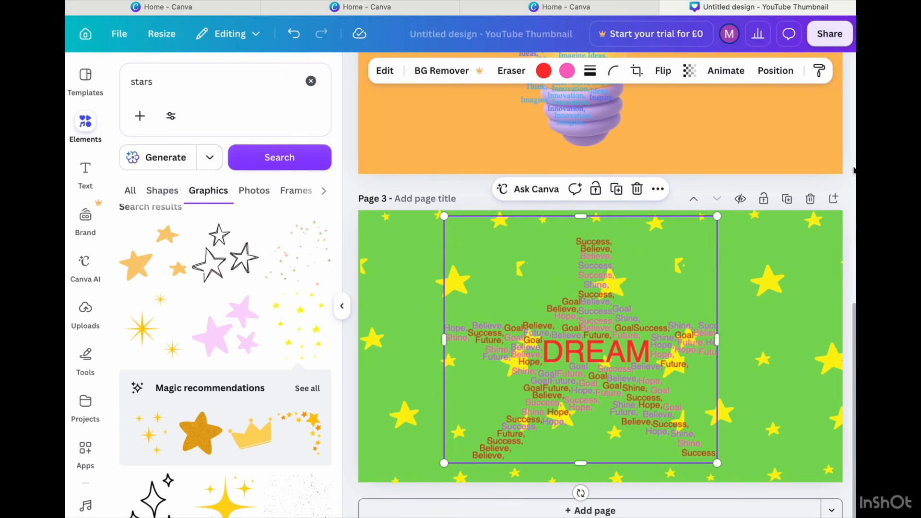
Step: Download only page 3 as a PNG and close the preview of the downloaded image
left_click(839, 42)
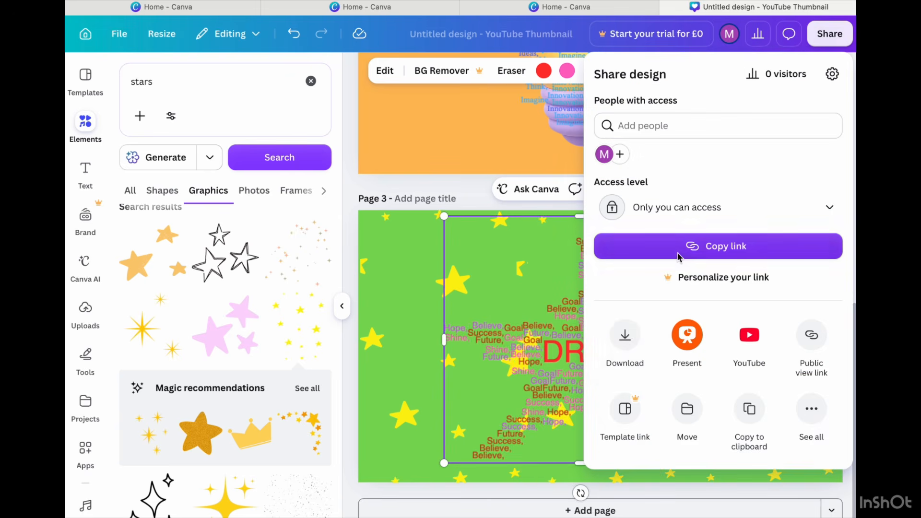
left_click(629, 336)
left_click(722, 341)
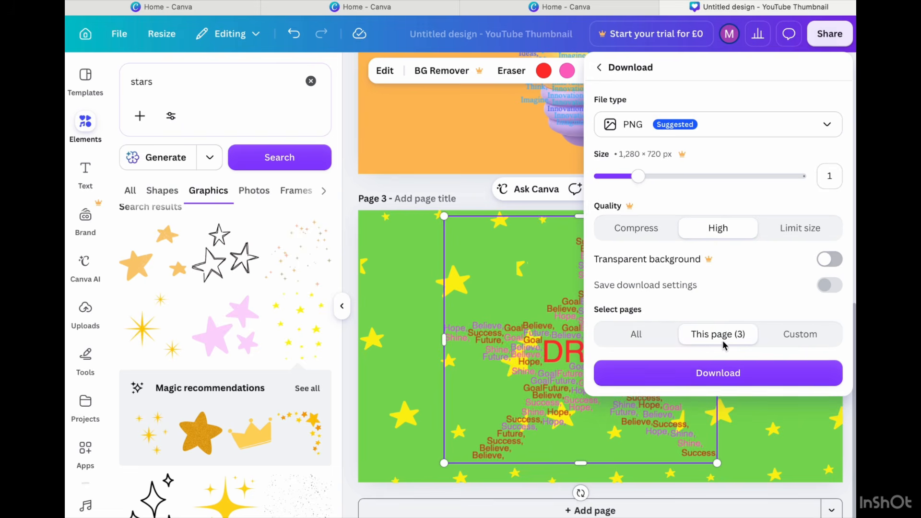
left_click(718, 374)
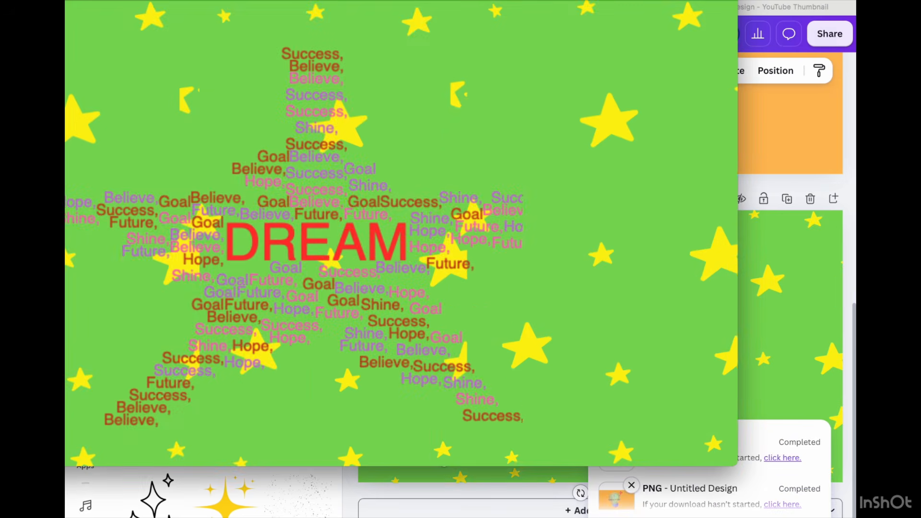
key("super+w")
Step: Delete the CREATIVITY word cloud and the lightbulb graphic from page 2
scroll(526, 231, "up", 5)
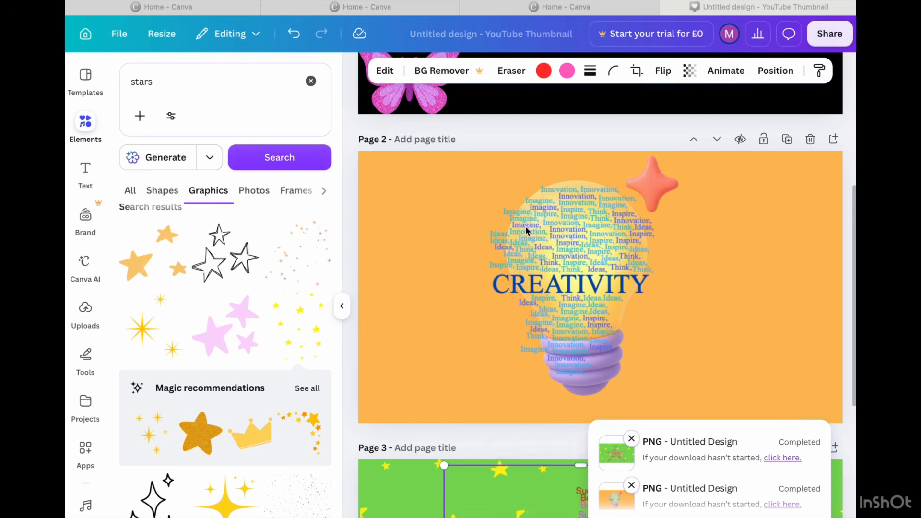
left_click(609, 261)
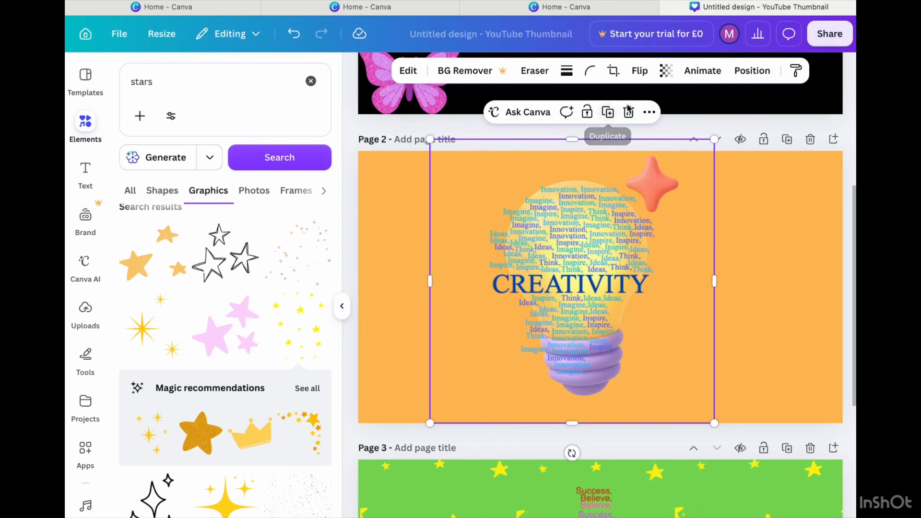
left_click(628, 112)
left_click(618, 163)
key("Delete")
Step: Change page 2's background color to the default solid white
left_click(627, 206)
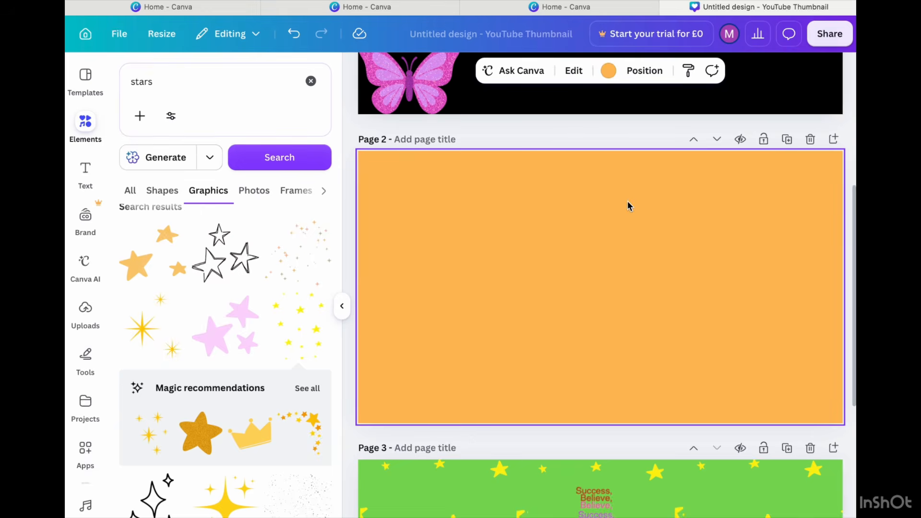
left_click(608, 70)
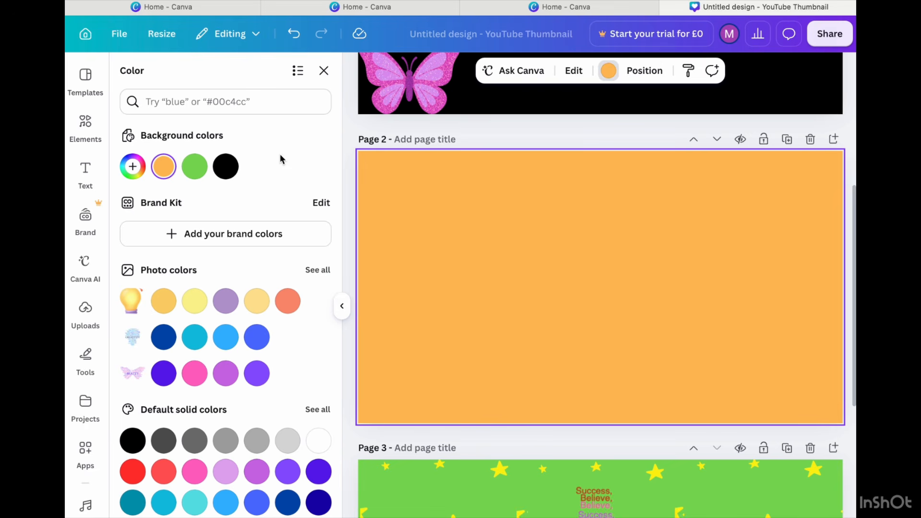
left_click(319, 440)
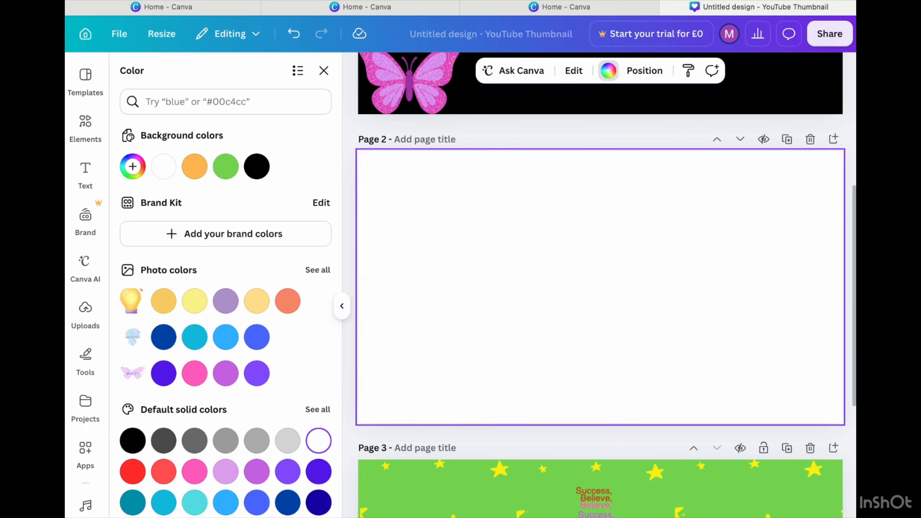
Step: Open the Text Shape app and choose the preset shape between the circle and the butterfly
left_click(85, 450)
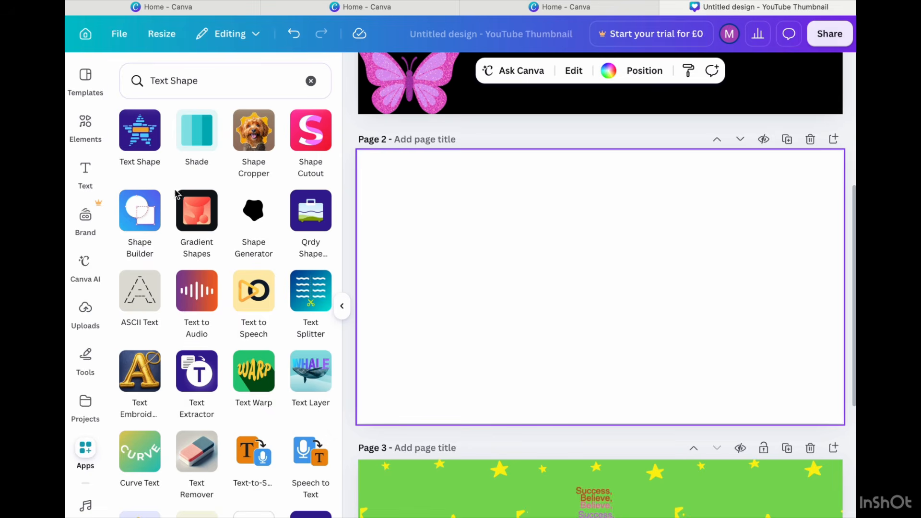
left_click(139, 129)
left_click(268, 262)
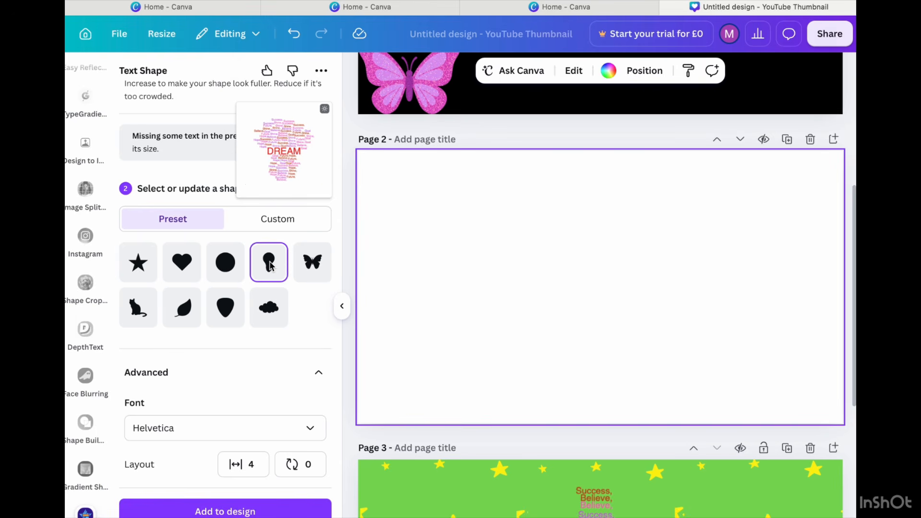
Step: Clear DREAM from the key words of the text shape
scroll(269, 263, "up", 10)
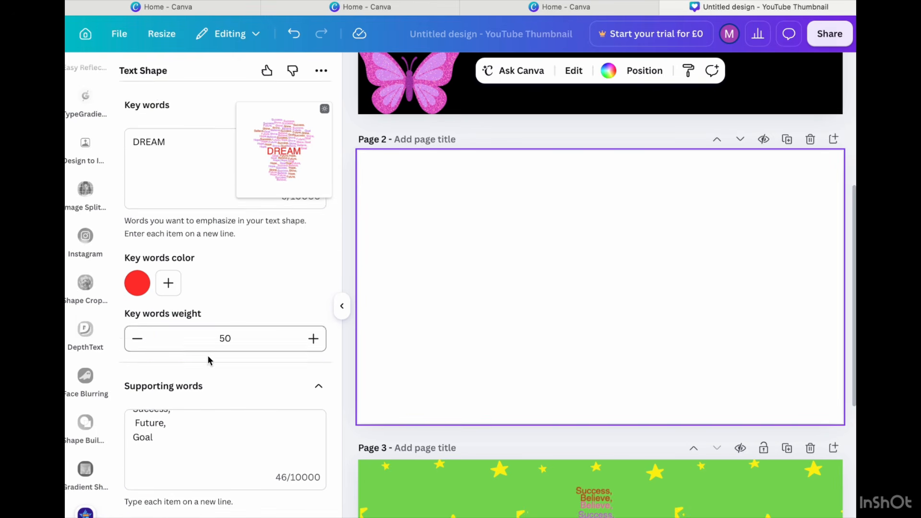
scroll(199, 336, "up", 3)
double_click(167, 280)
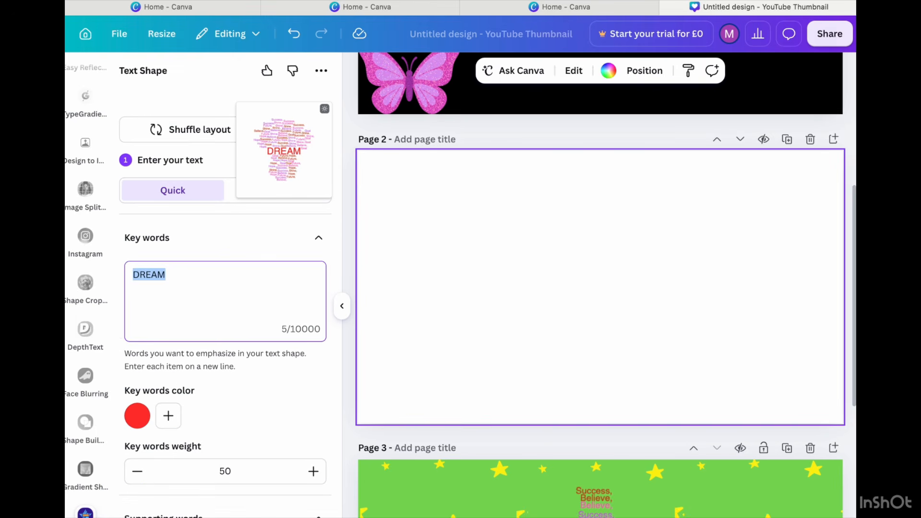
key("BackSpace")
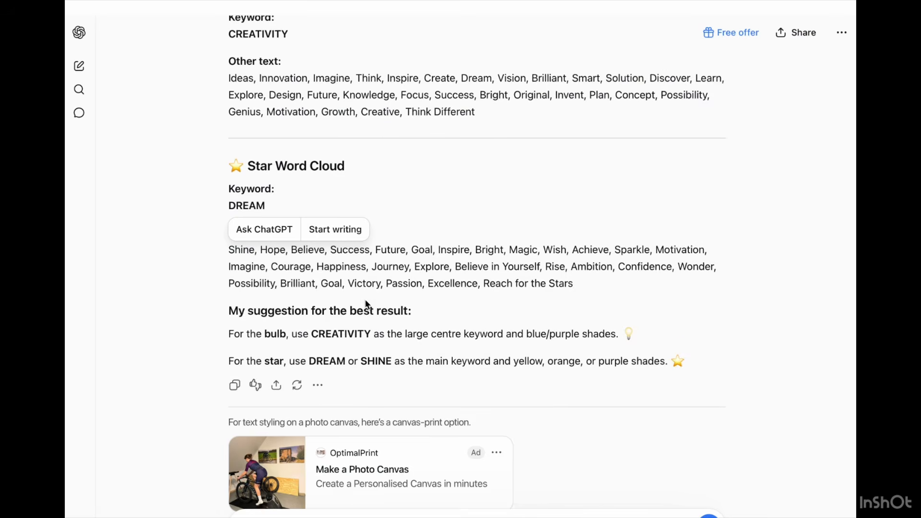
Step: Copy the Lightbulb Word Cloud keyword CREATIVITY from the ChatGPT answer and enter it as the text shape's key word in Canva
scroll(371, 330, "up", 1)
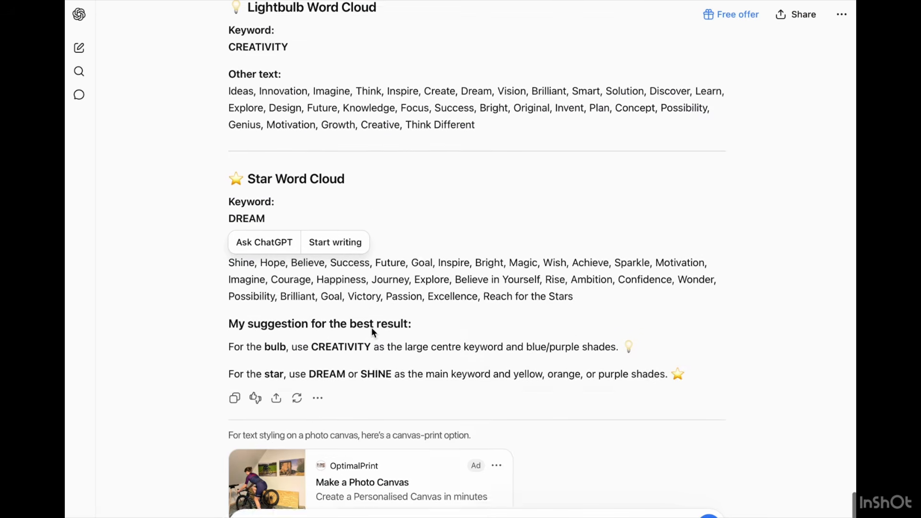
scroll(373, 331, "up", 4)
left_click_drag(250, 229, 223, 231)
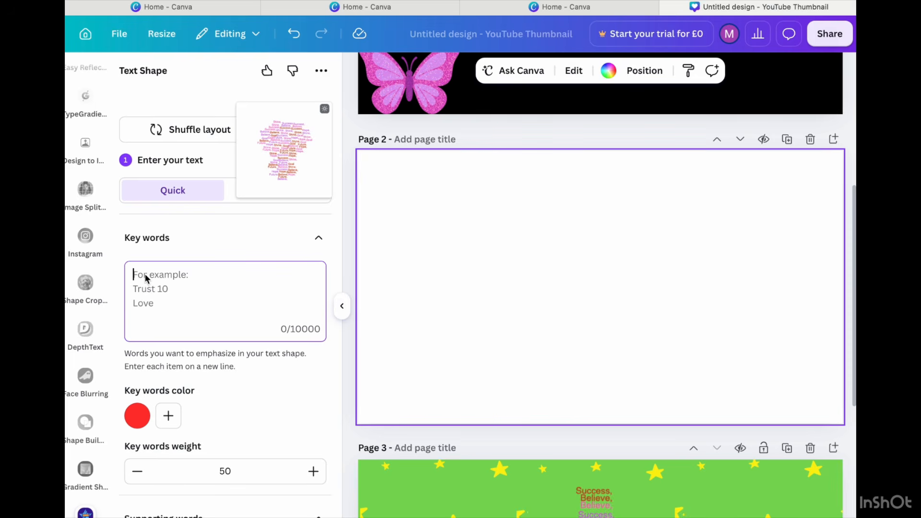
type("CREATIVITY")
Step: Replace the supporting words with "Ideas, Innovation, Imagine, Think, Inspire, Create," copied from the Lightbulb Word Cloud list in ChatGPT
scroll(220, 315, "down", 2)
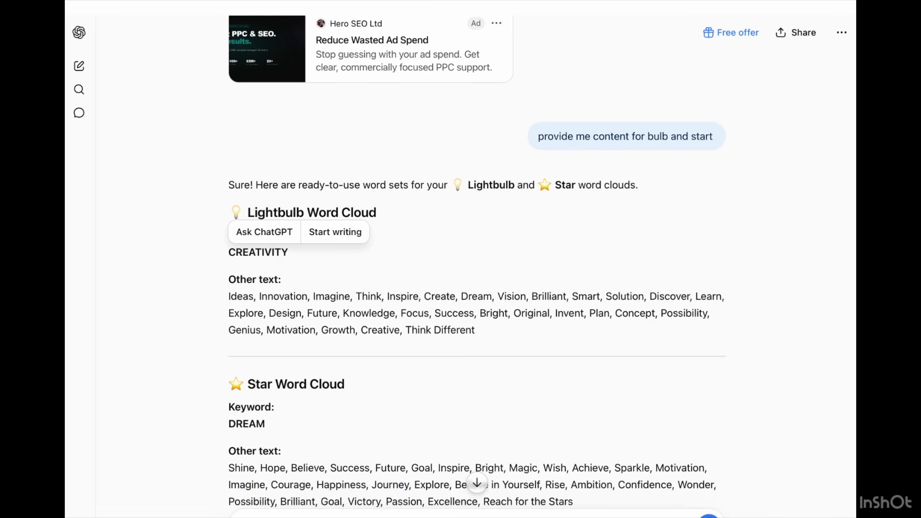
scroll(238, 283, "down", 1)
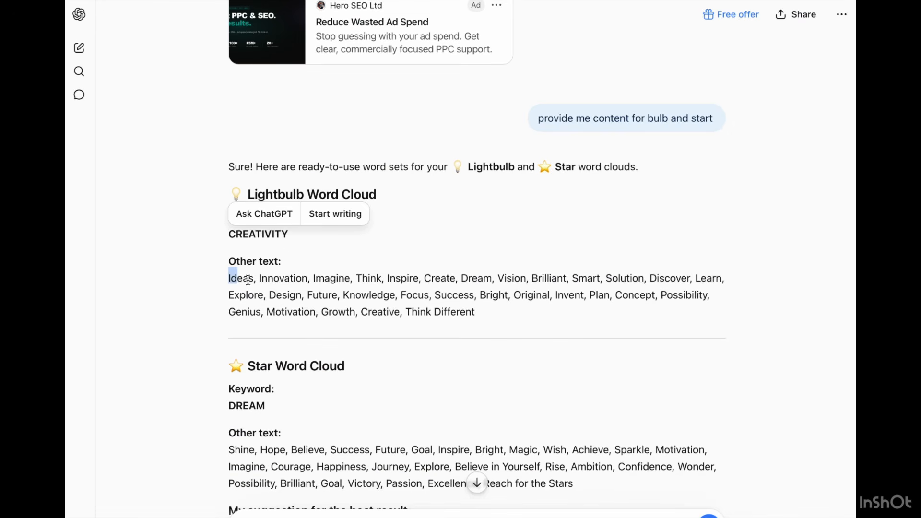
left_click_drag(248, 280, 458, 277)
key("super+c")
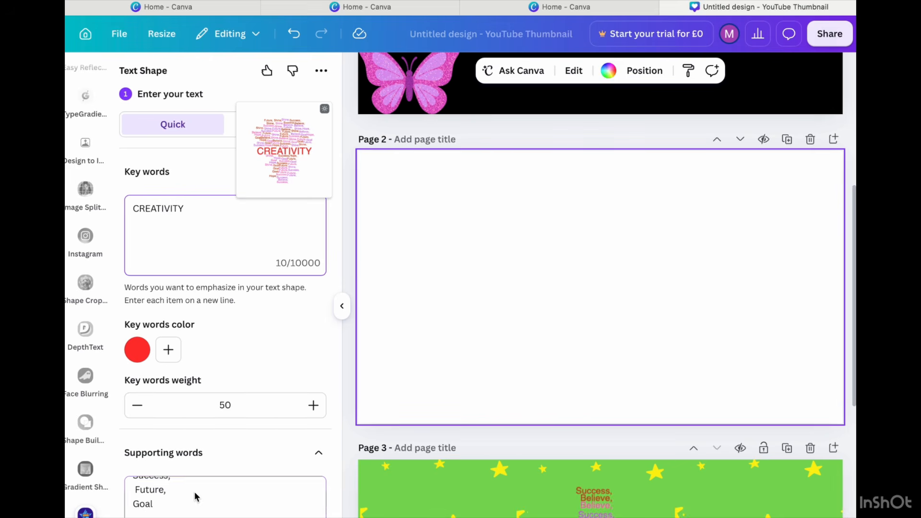
left_click(194, 494)
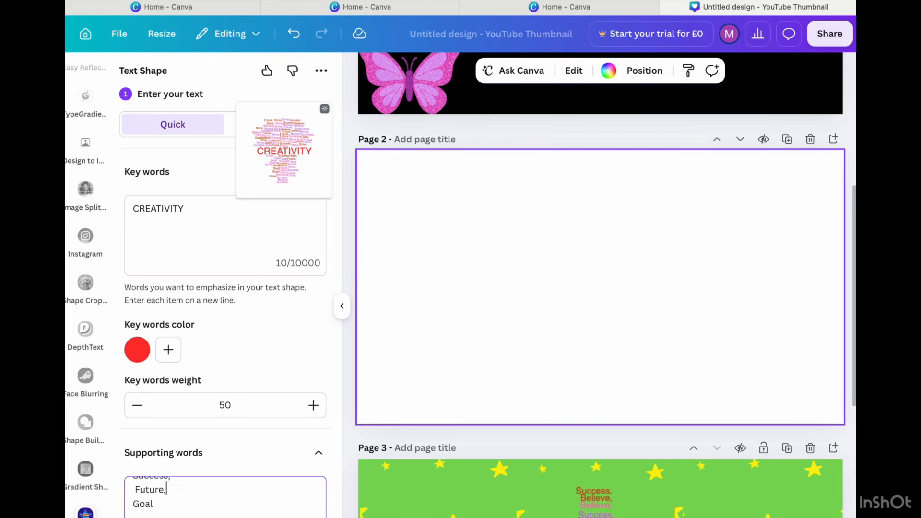
left_click_drag(167, 454, 131, 385)
key("super+v")
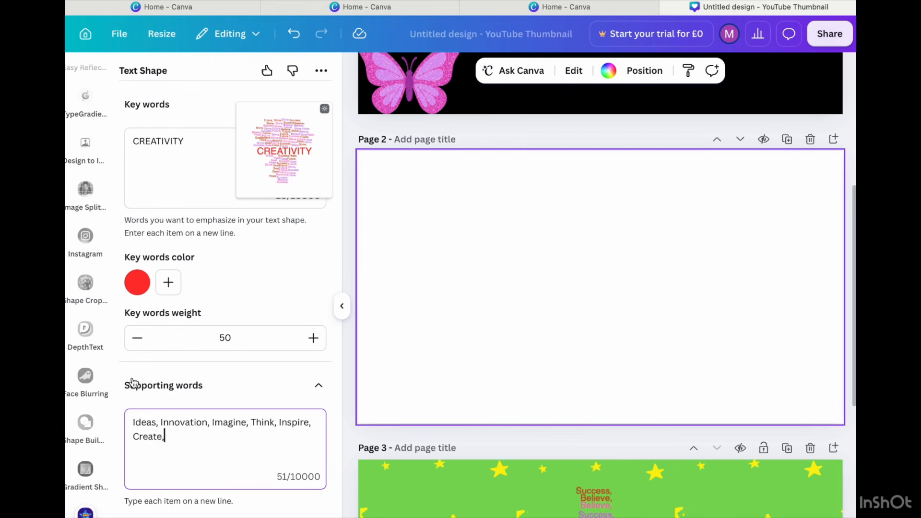
Step: Put each supporting word on its own line: Ideas, Innovation, Imagine, Think, Inspire, Create
left_click(159, 422)
key("Return")
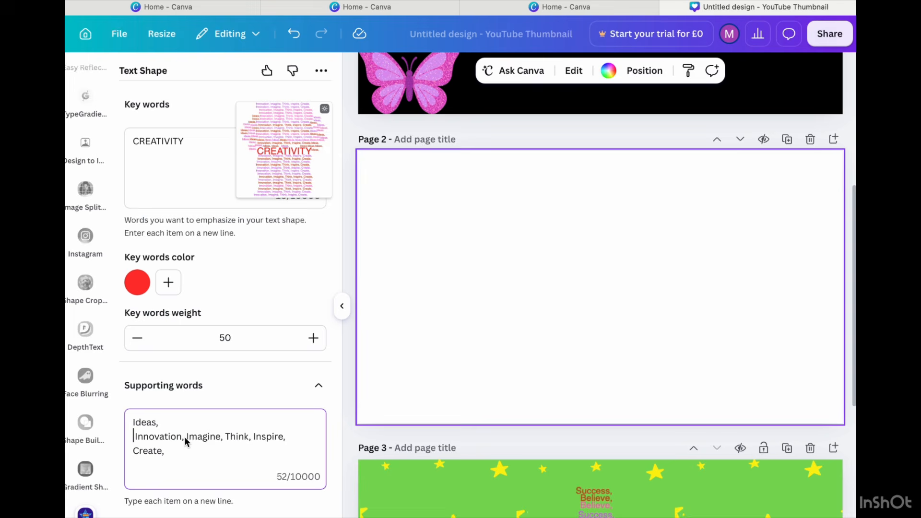
key("Return")
left_click(176, 450)
key("Return")
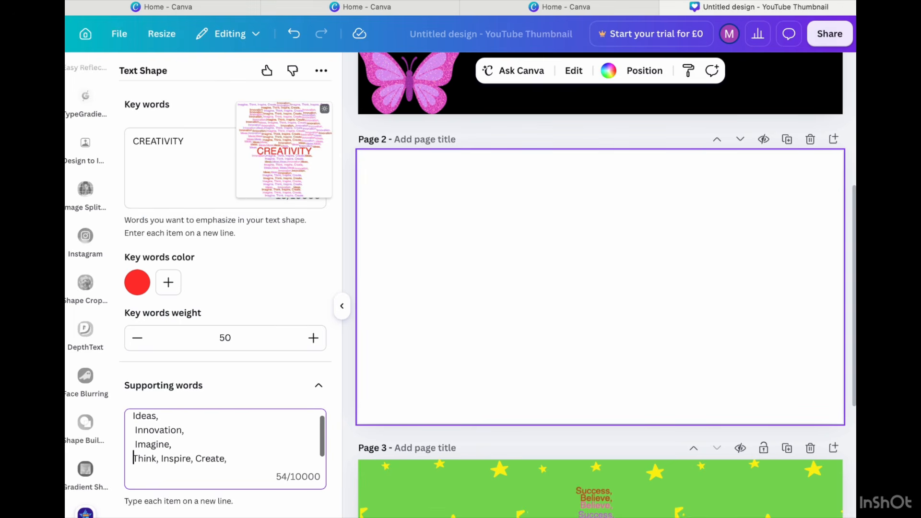
key("Return")
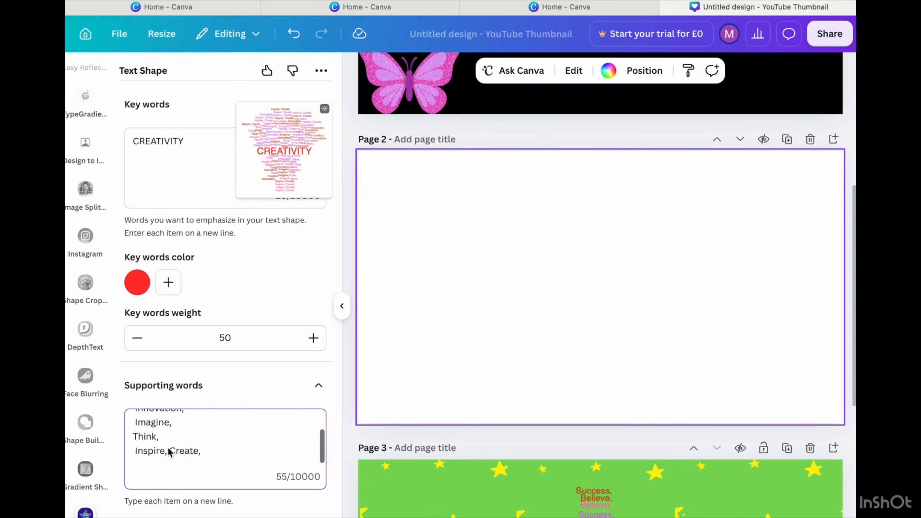
key("Return")
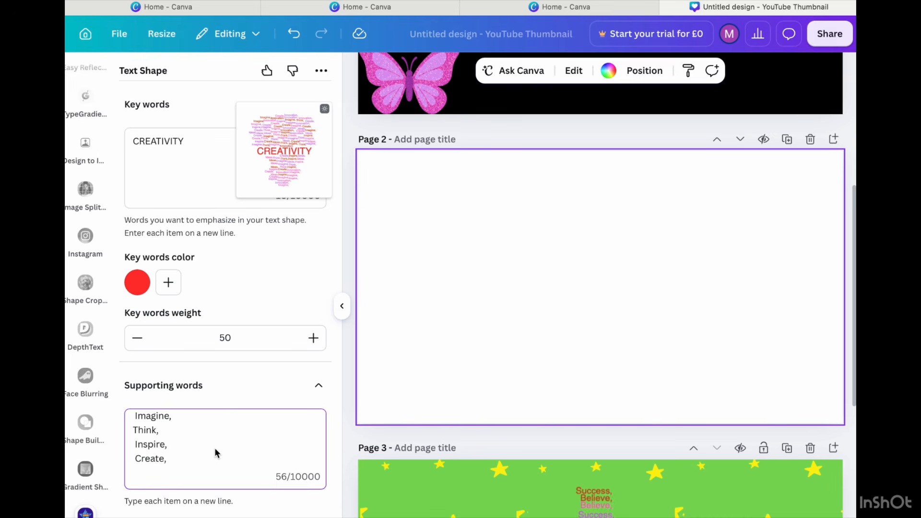
scroll(199, 456, "down", 1)
left_click(199, 456)
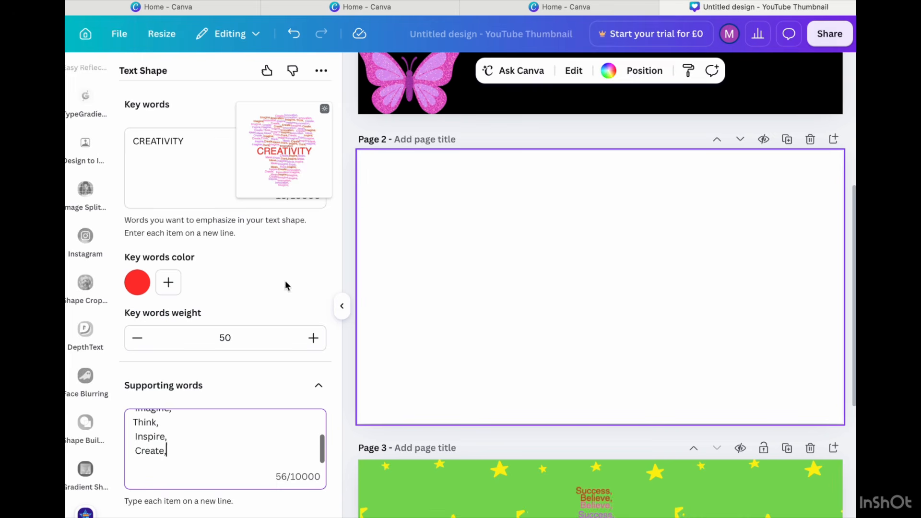
Step: Set the key words weight to 51 and the key words color to the default navy blue
left_click(313, 337)
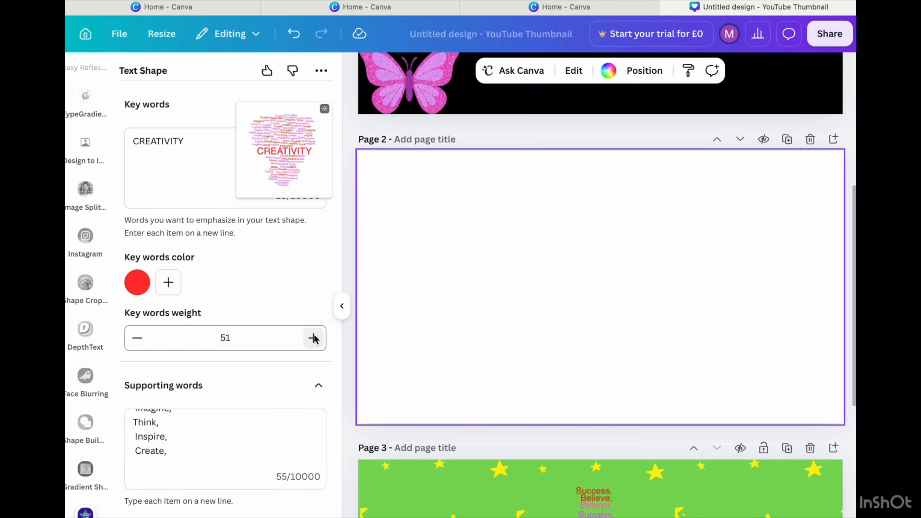
left_click(136, 287)
left_click(310, 490)
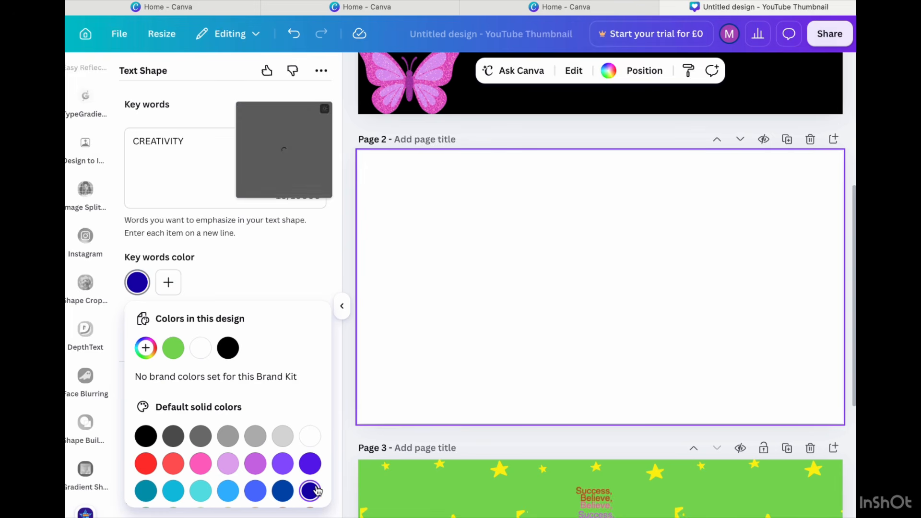
scroll(315, 490, "down", 1)
left_click(308, 282)
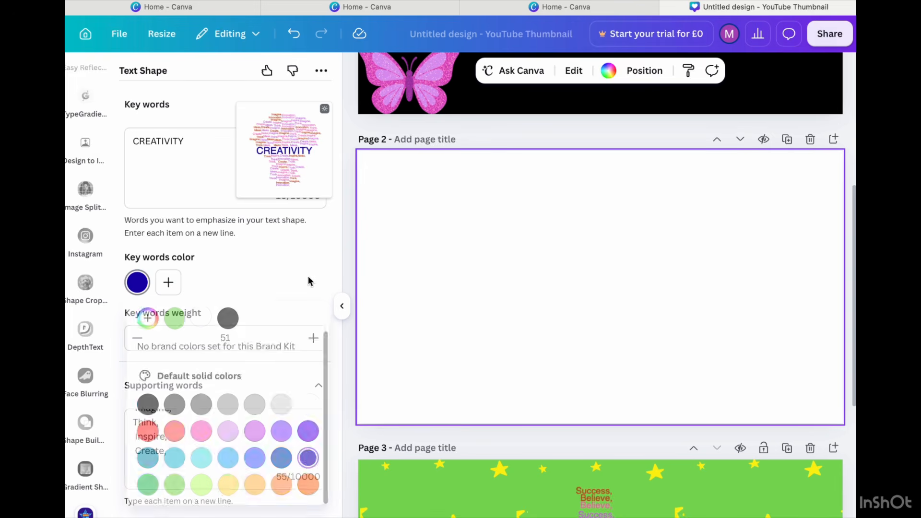
Step: Replace the three supporting words colors with dark cobalt blue, bright royal blue and violet from the default solid colors
scroll(139, 485, "down", 2)
left_click(137, 461)
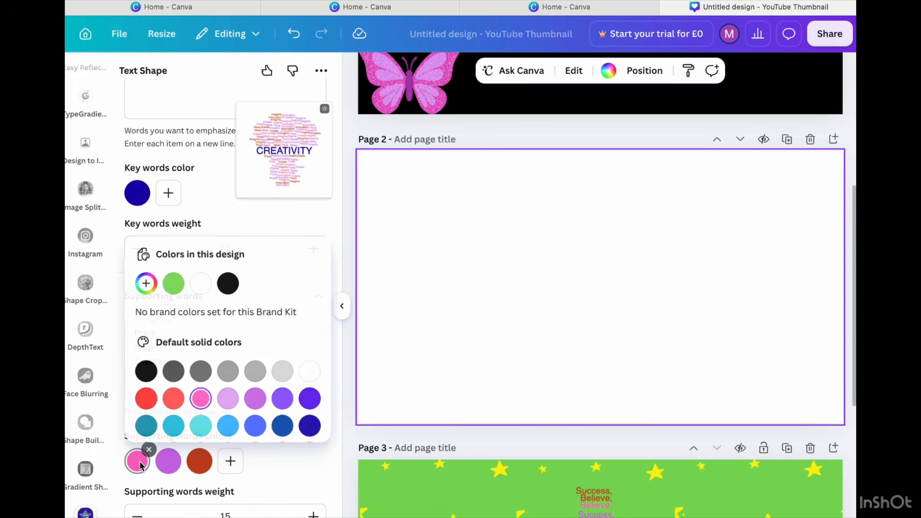
left_click(283, 425)
left_click(168, 462)
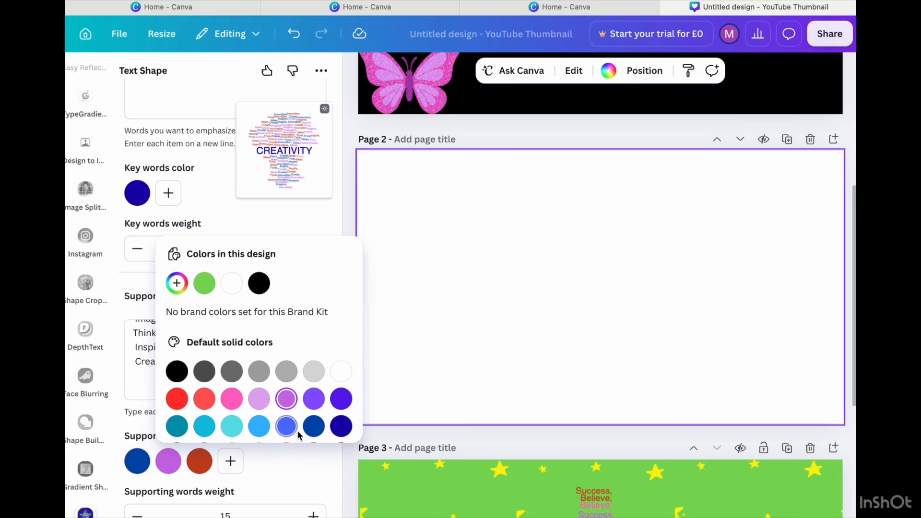
left_click(287, 426)
left_click(199, 461)
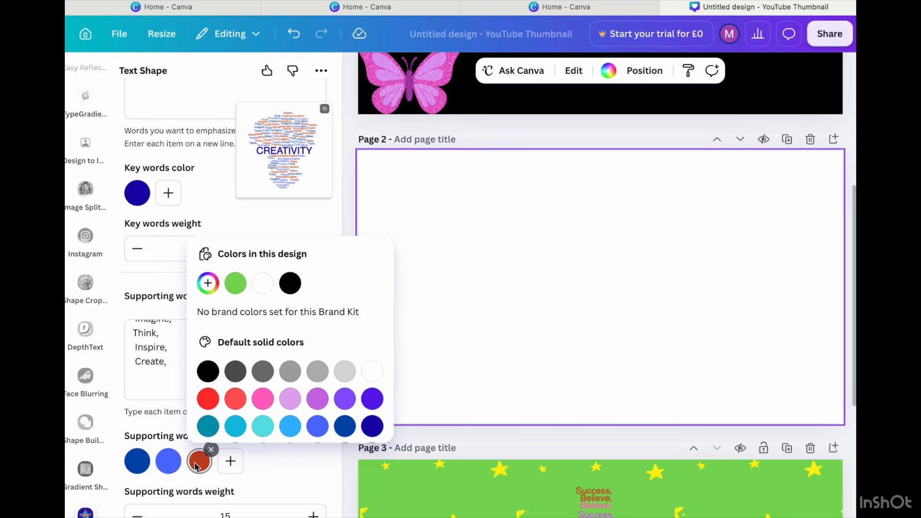
left_click(372, 398)
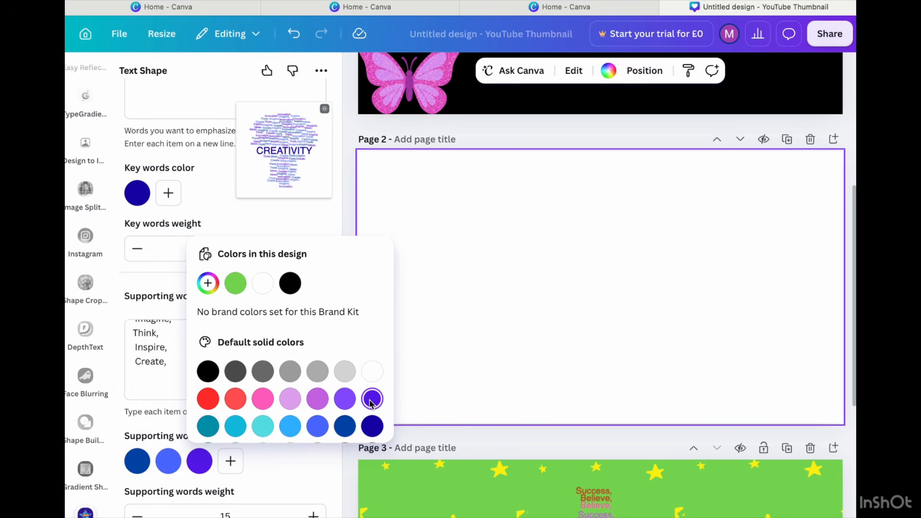
left_click(331, 494)
Step: Set the supporting words weight to 16
scroll(310, 439, "down", 1)
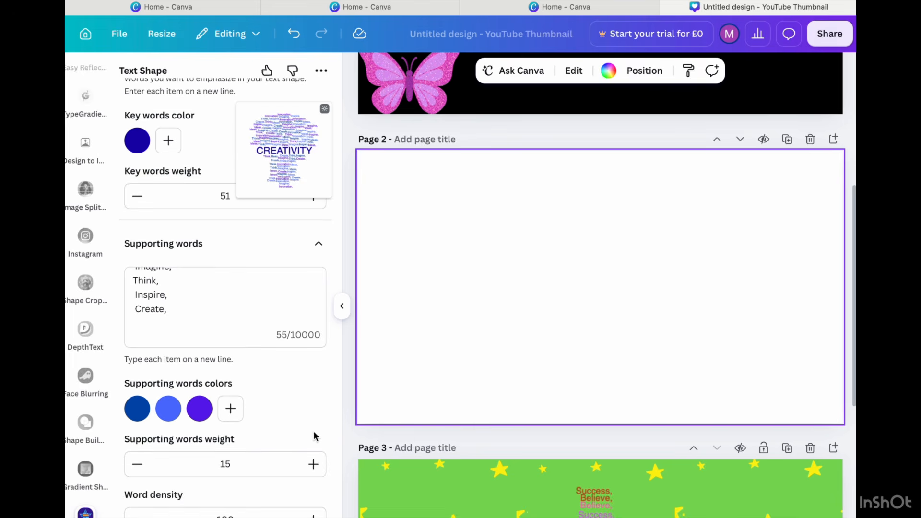
left_click(313, 465)
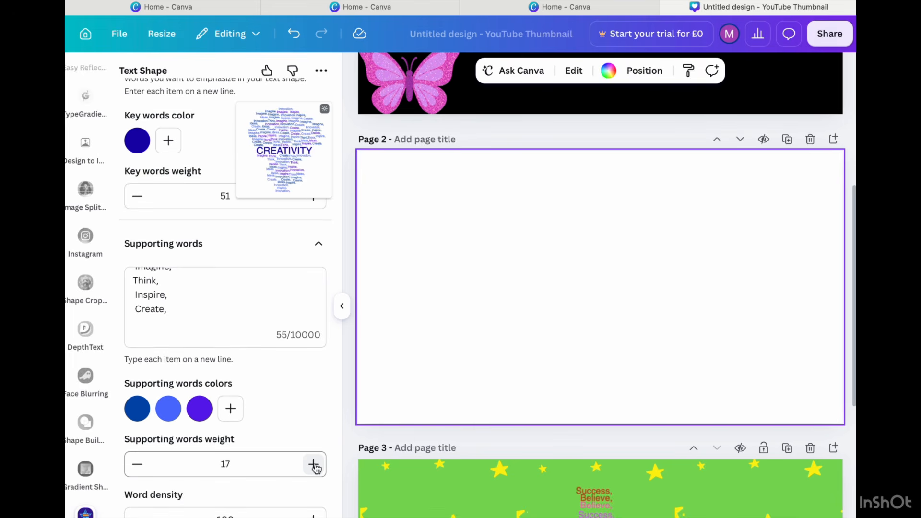
left_click(137, 464)
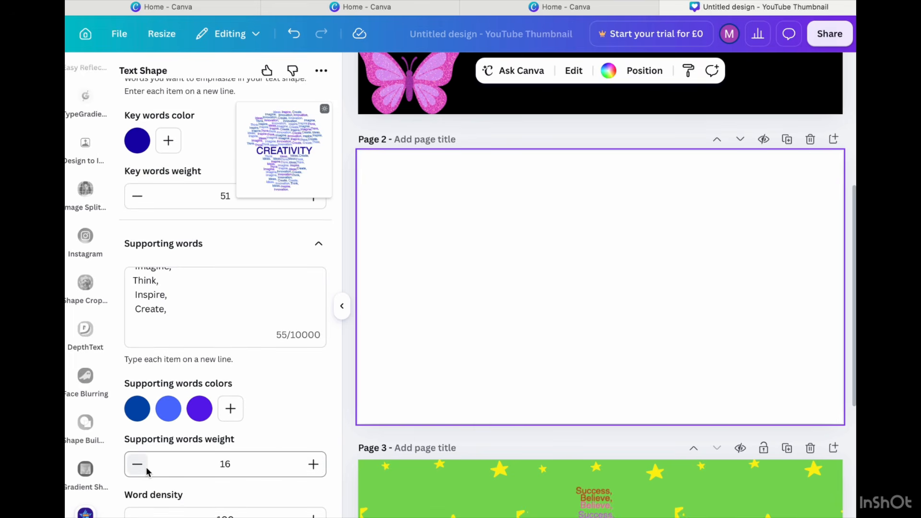
Step: Try word density values between 100 and 104 and settle on 101
scroll(147, 471, "down", 5)
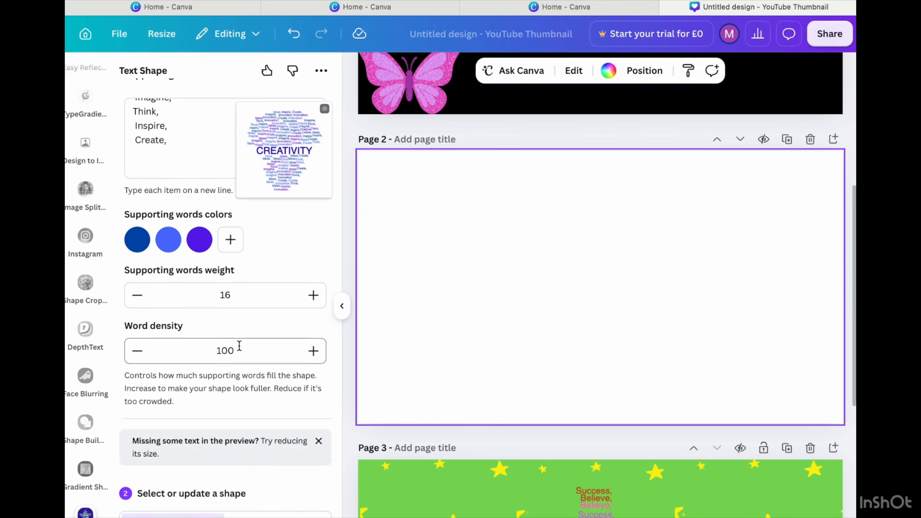
left_click(320, 342)
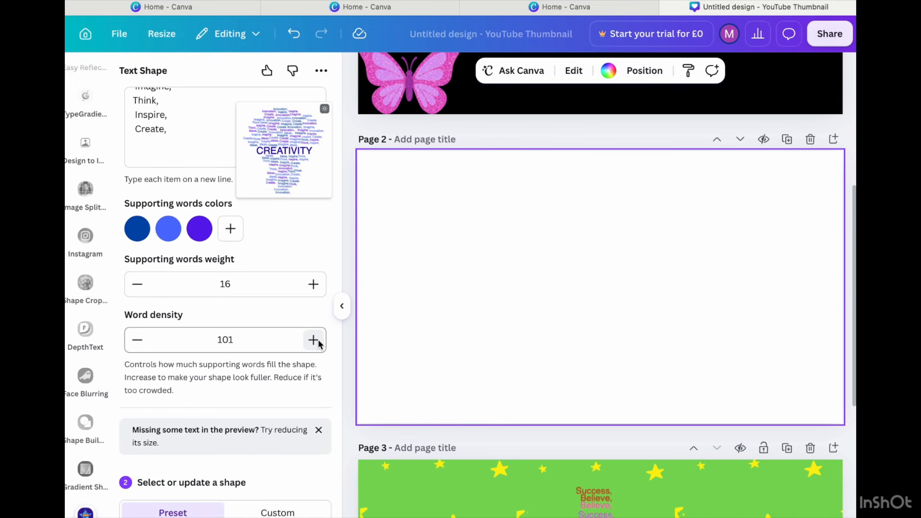
left_click(319, 342)
left_click(319, 343)
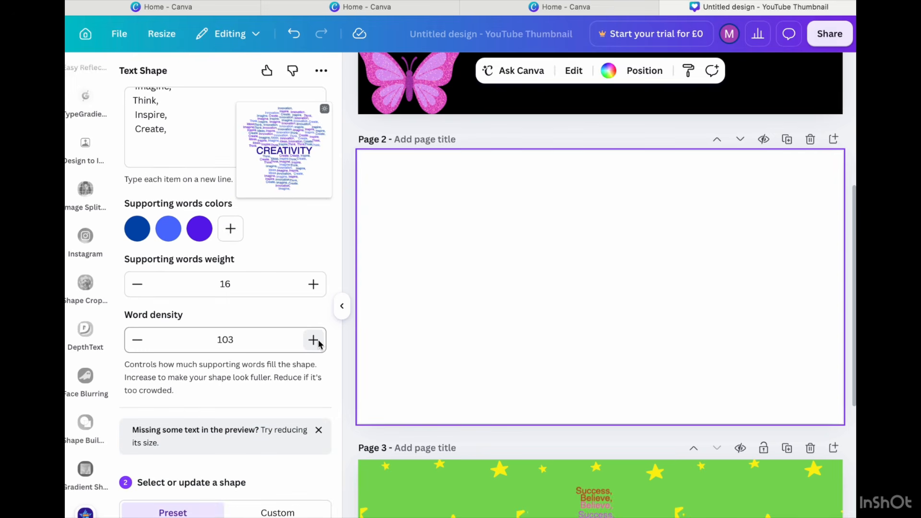
left_click(319, 342)
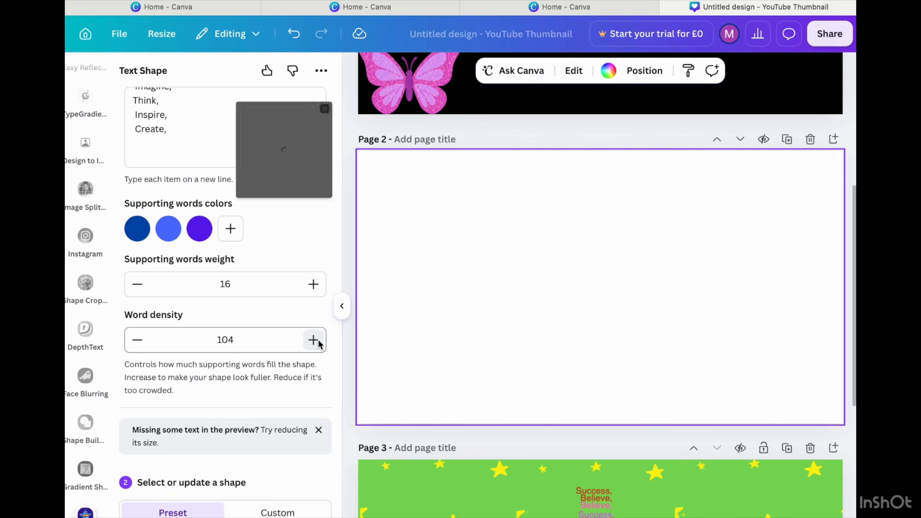
left_click(138, 341)
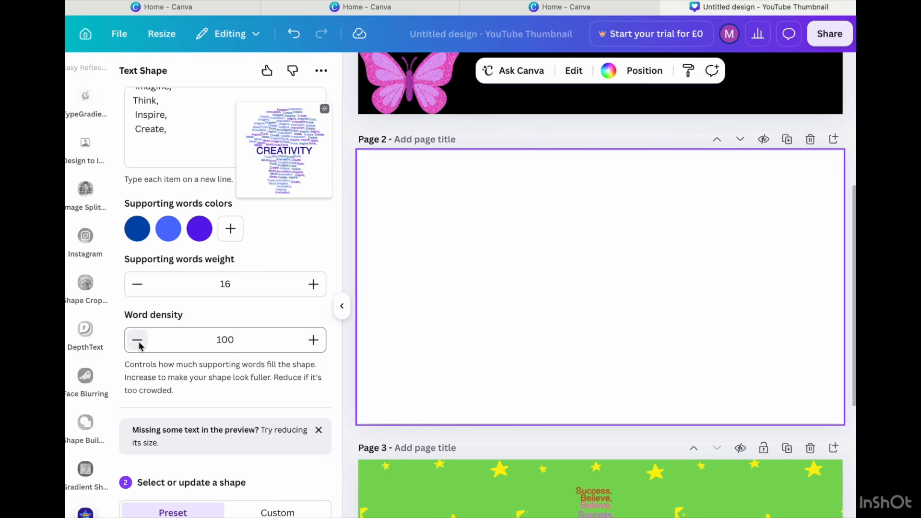
left_click(313, 340)
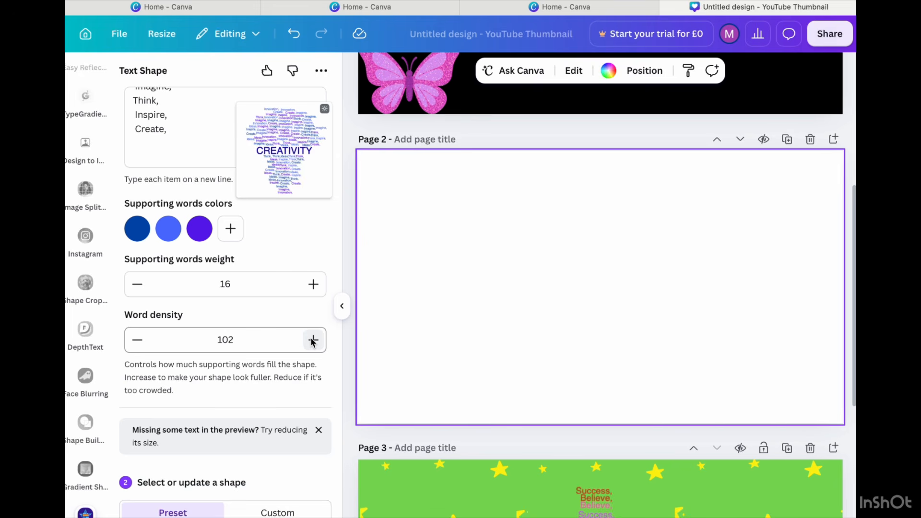
left_click(312, 340)
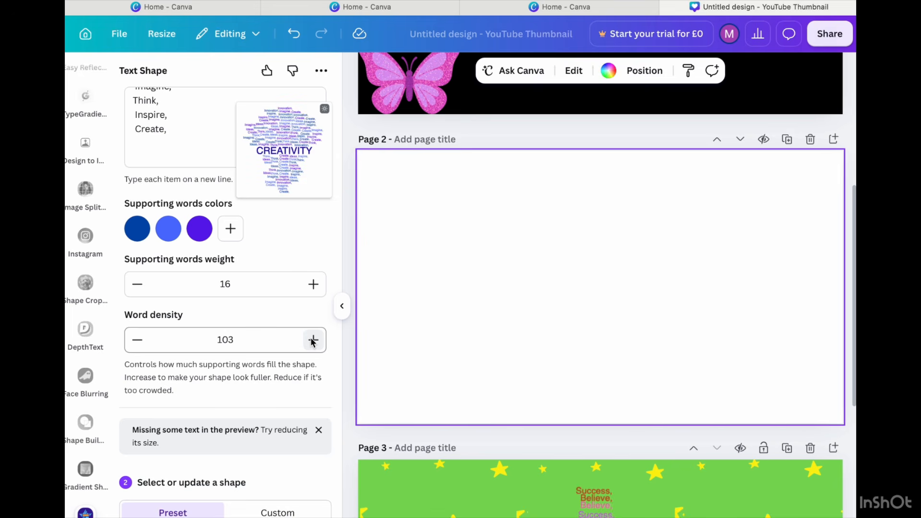
left_click(138, 340)
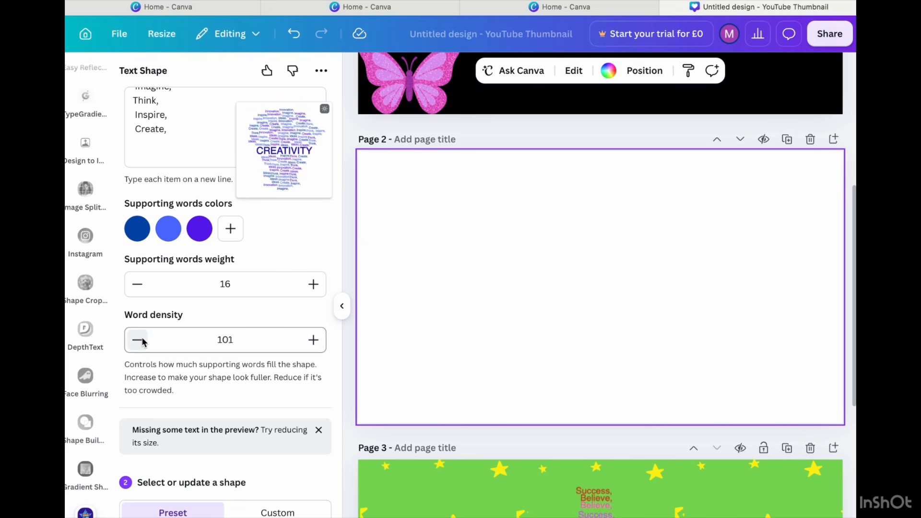
Step: Try larger supporting words weights such as 17 and 18, and settle on 14
left_click(312, 284)
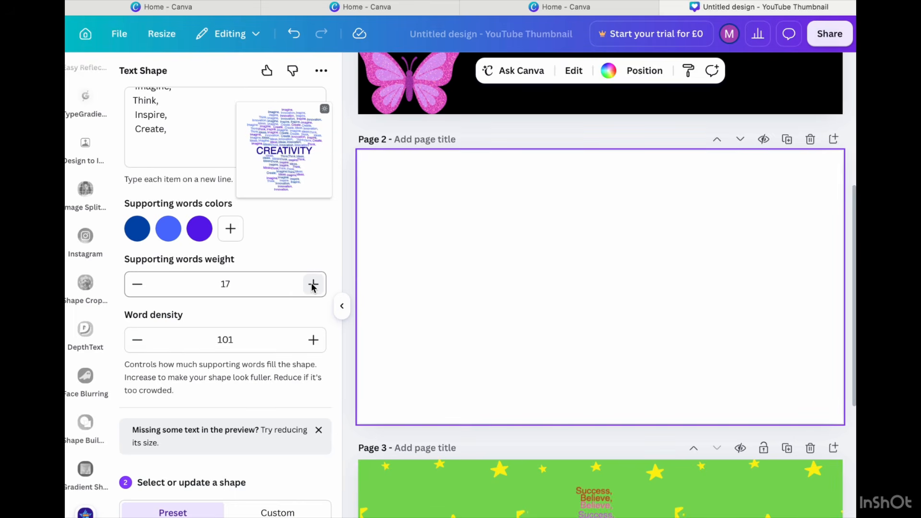
left_click(313, 284)
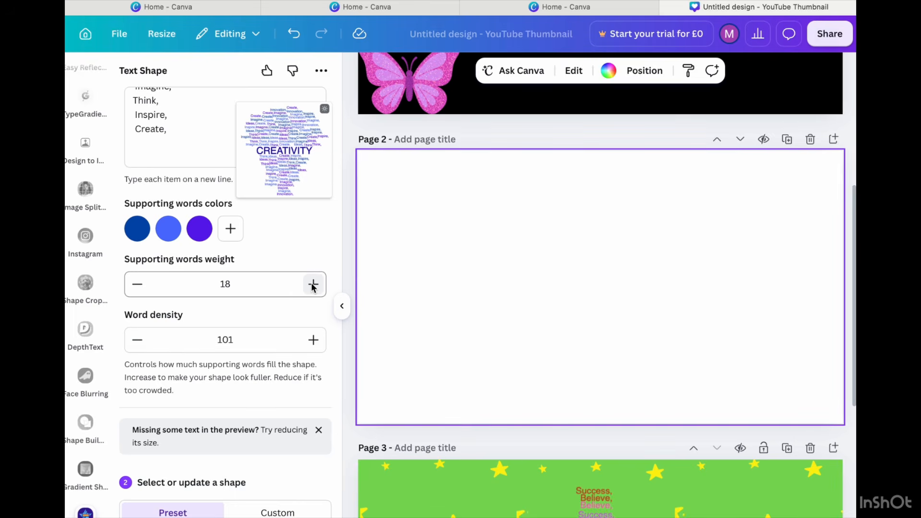
left_click(313, 283)
left_click(137, 284)
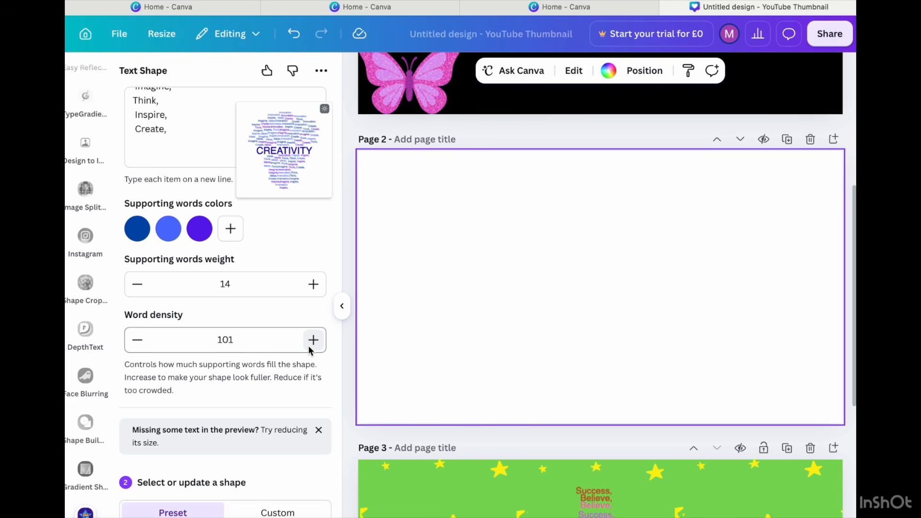
Step: Change the text shape's font to Georgia in the advanced settings
scroll(309, 350, "down", 6)
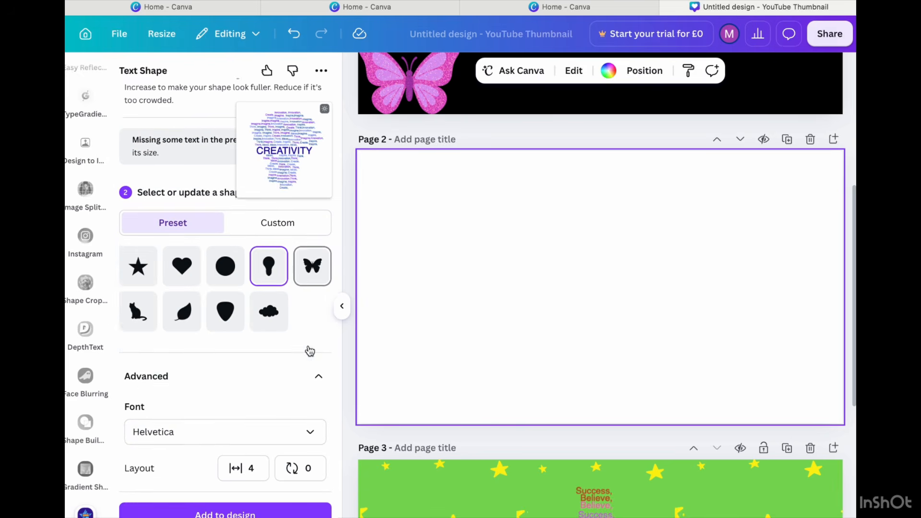
left_click(300, 431)
left_click(200, 374)
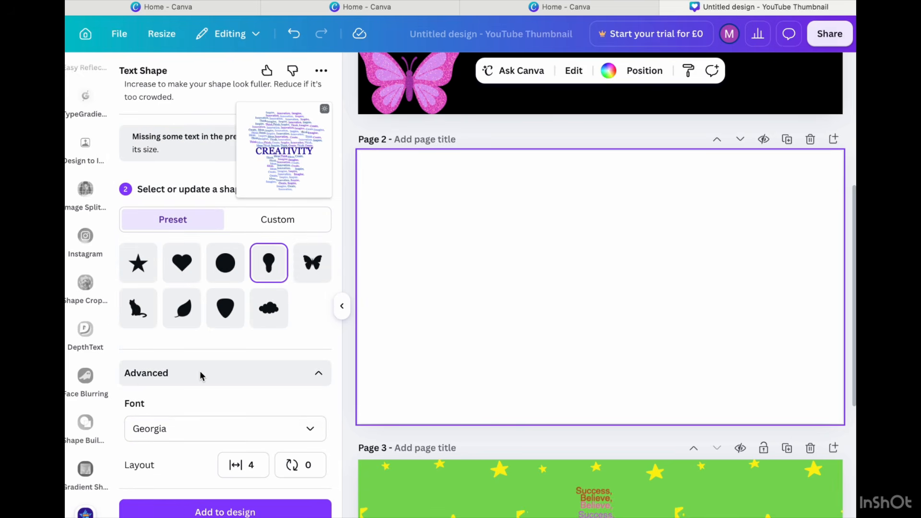
Step: Try Courier New as the text shape's font and settle on Verdana
left_click(310, 429)
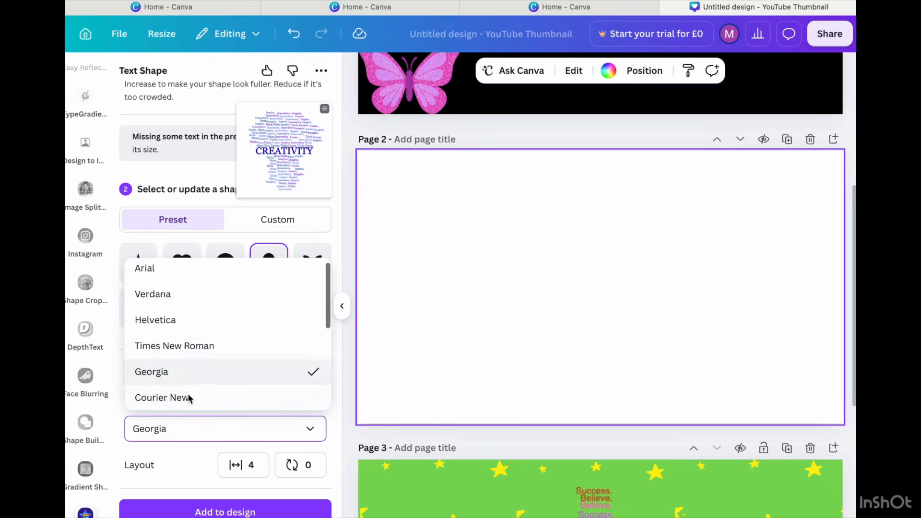
left_click(189, 398)
left_click(308, 428)
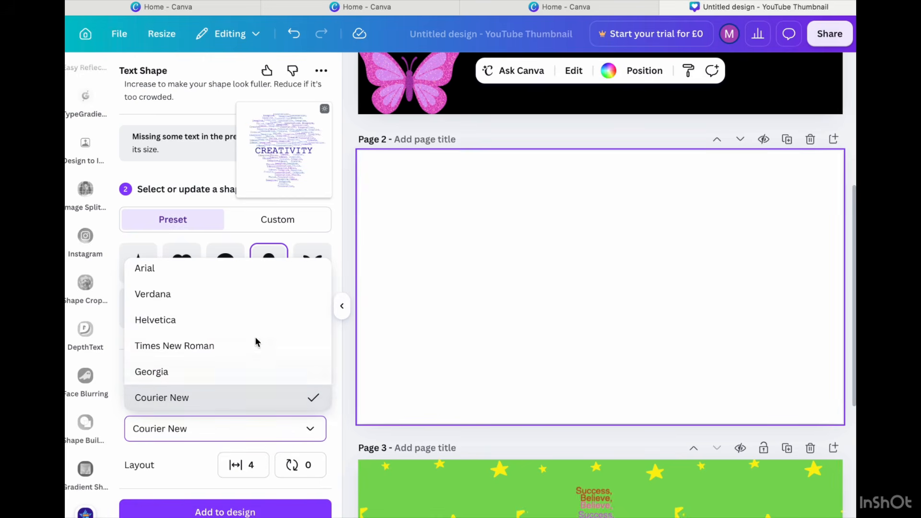
left_click(245, 294)
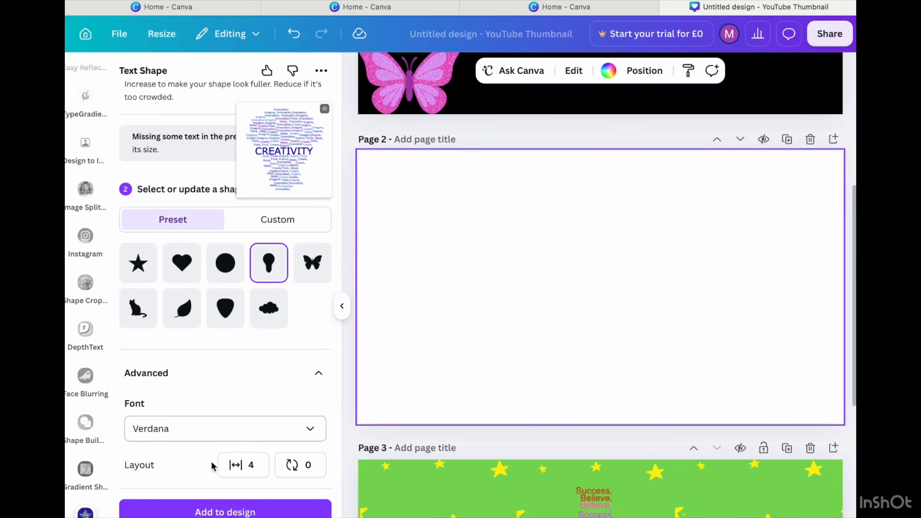
Step: Try word spacing values up to 10 for the text shape's layout and settle on 7
left_click(235, 471)
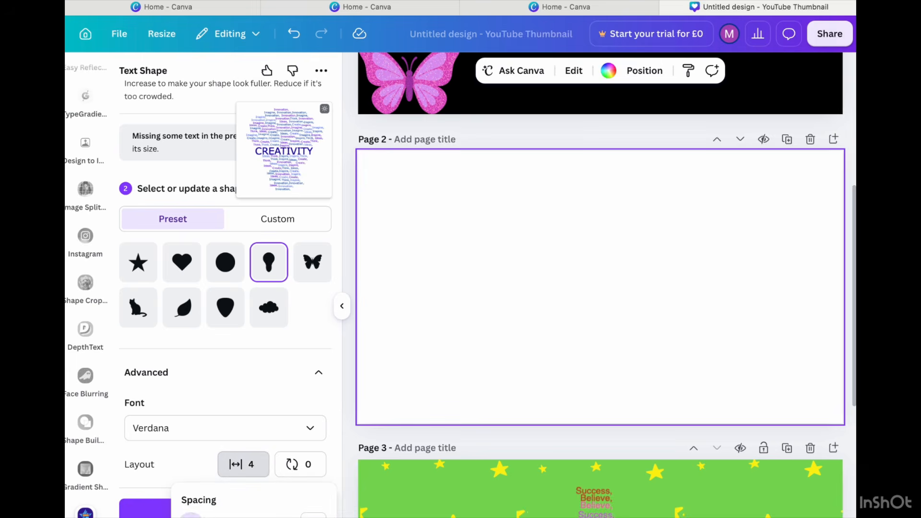
key("Left")
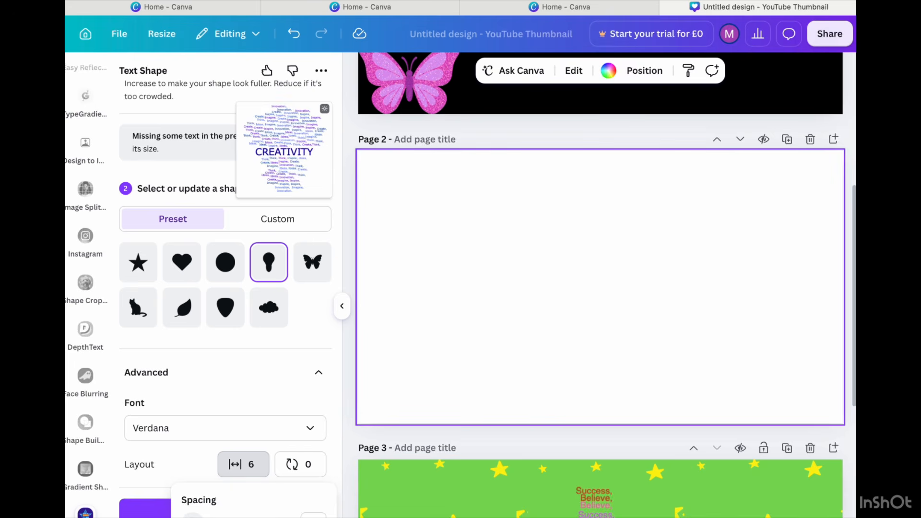
key("Right")
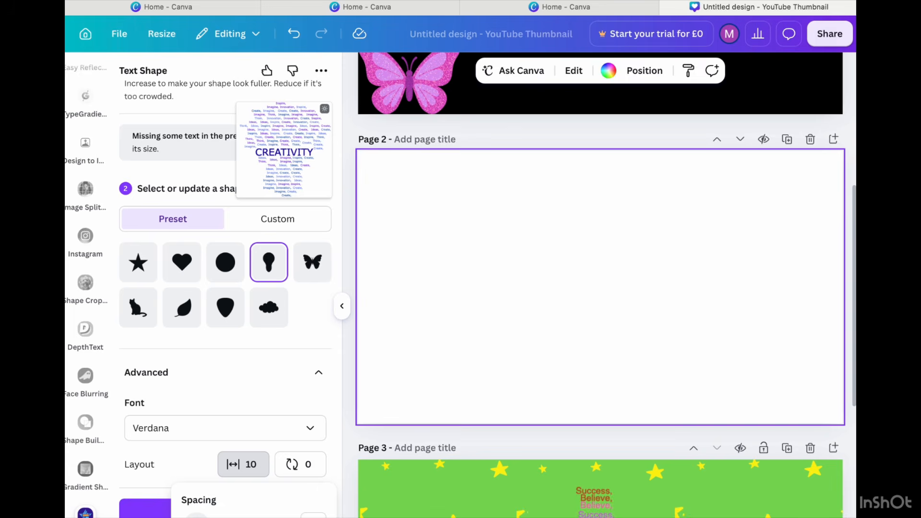
key("Left")
key("Left")
key("Left")
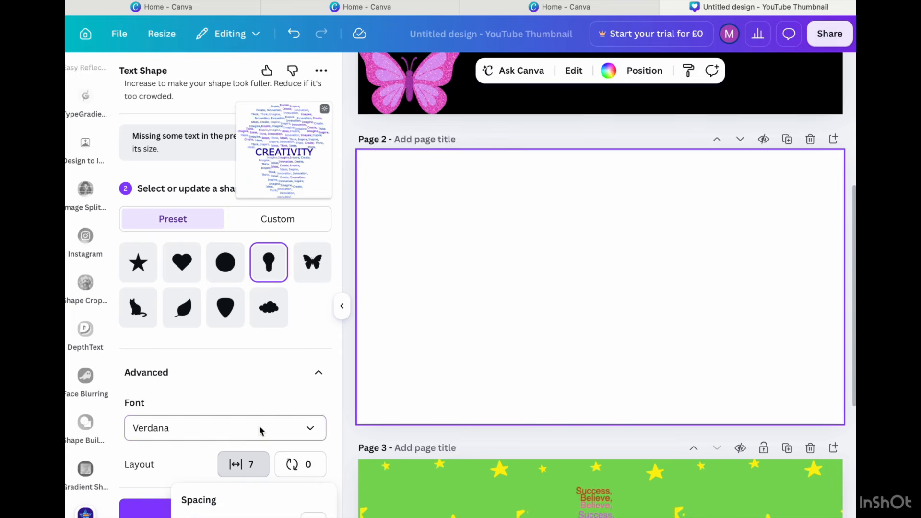
left_click(260, 428)
left_click(332, 415)
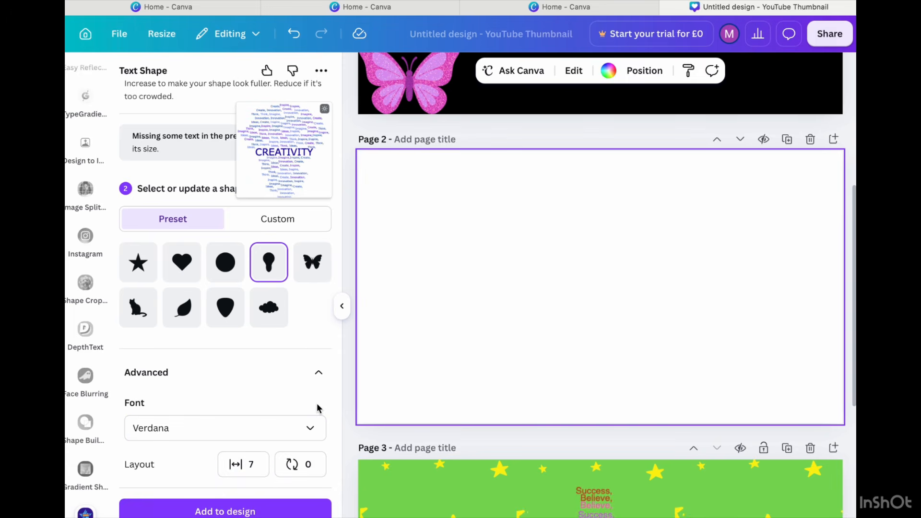
Step: Add the CREATIVITY word cloud to page 2 and enlarge it to fill most of the page height
left_click(306, 511)
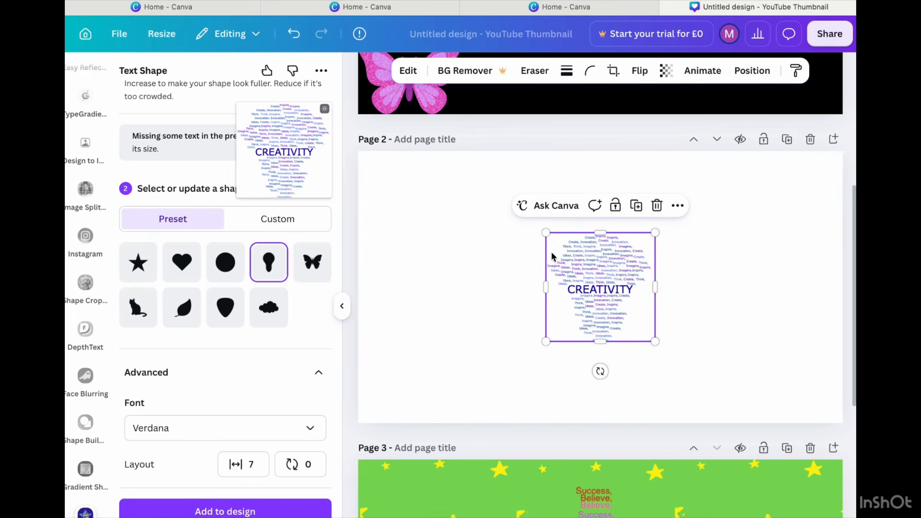
left_click_drag(654, 341, 693, 379)
left_click_drag(512, 199, 484, 171)
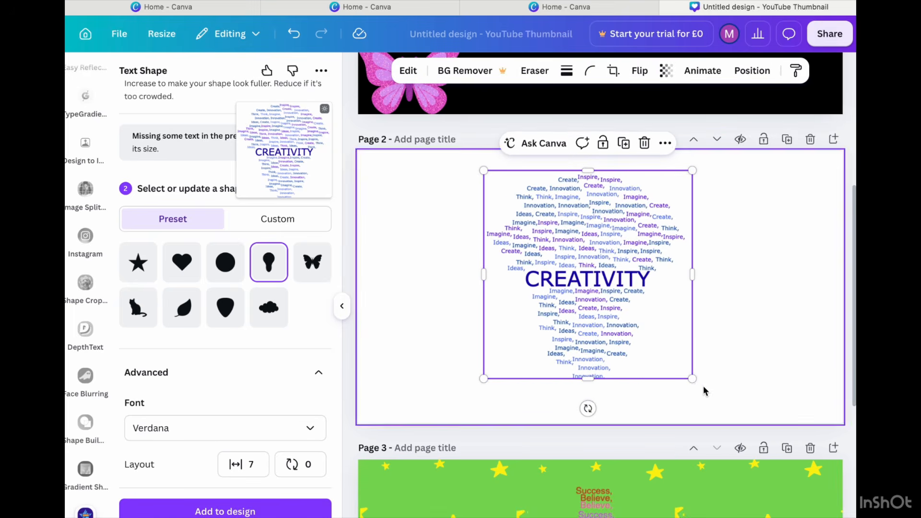
left_click_drag(693, 382, 706, 400)
left_click(454, 267)
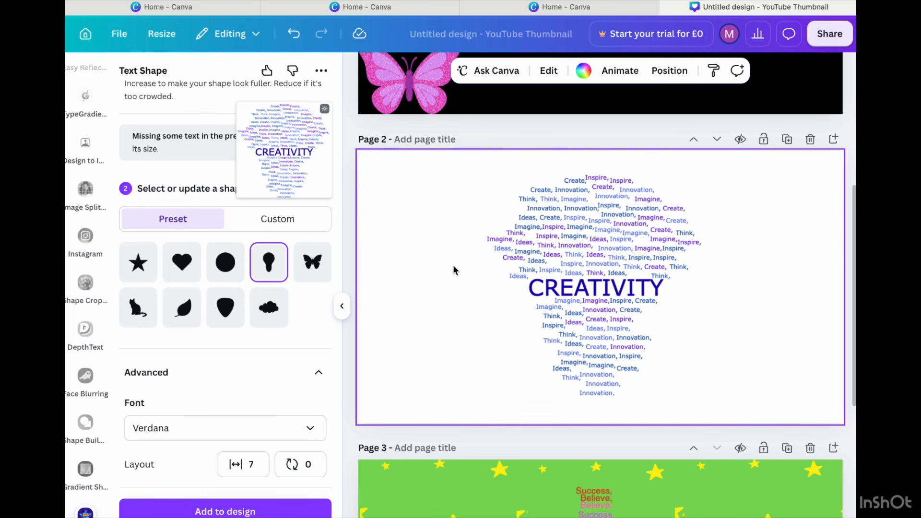
Step: Search the design elements for "lightbulb"
scroll(90, 149, "up", 5)
scroll(90, 149, "up", 3)
left_click(85, 123)
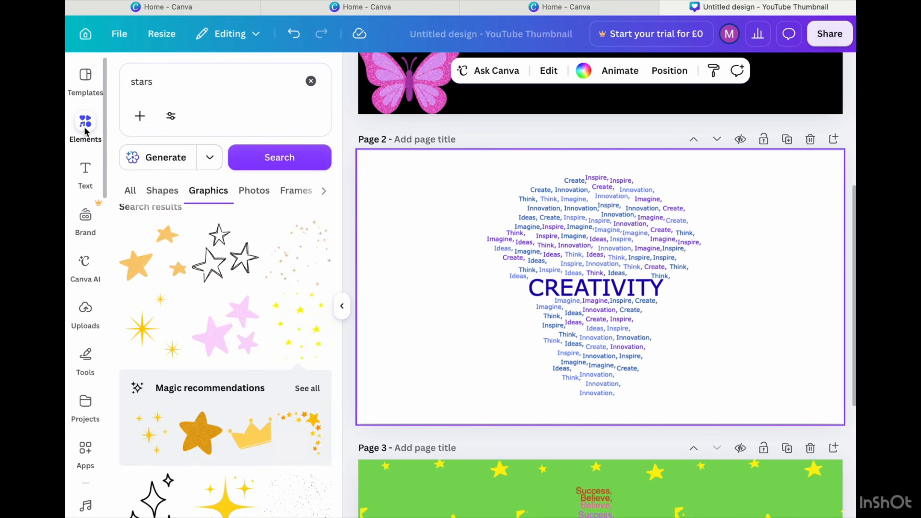
left_click(309, 82)
type("light")
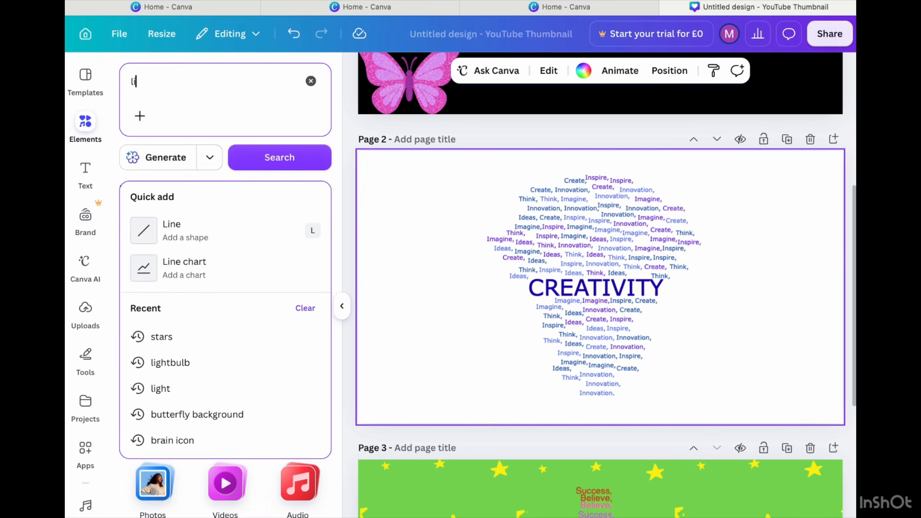
type("bulb")
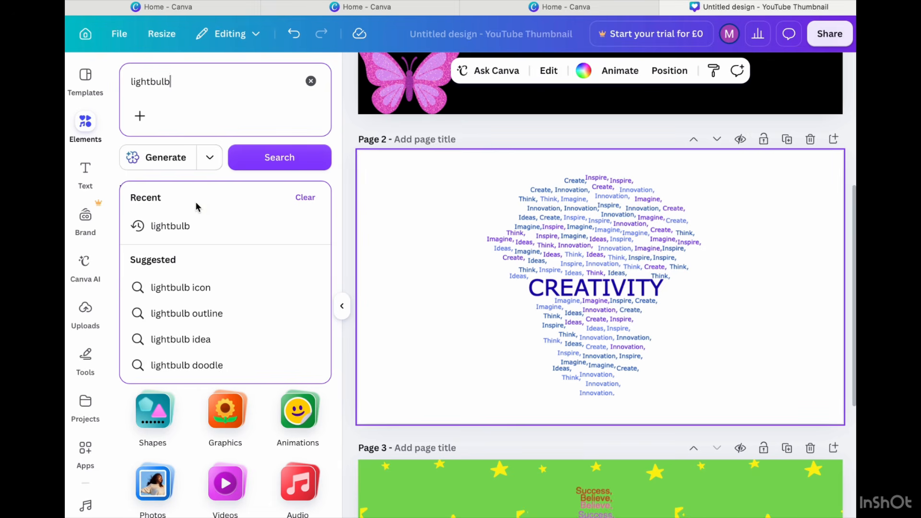
left_click(189, 230)
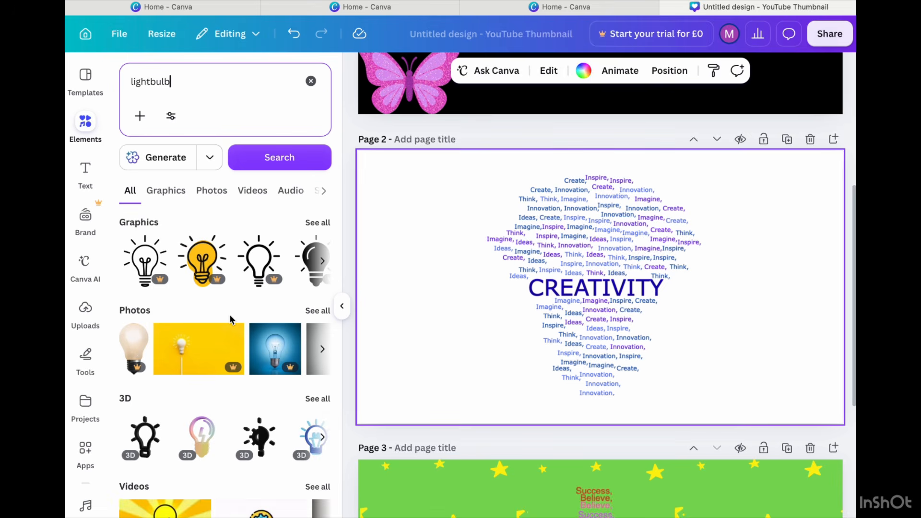
Step: Browse the lightbulb photos and graphics, and add the 3D yellow bulb with a purple base and red sparkle to page 2
left_click(317, 310)
scroll(257, 391, "down", 5)
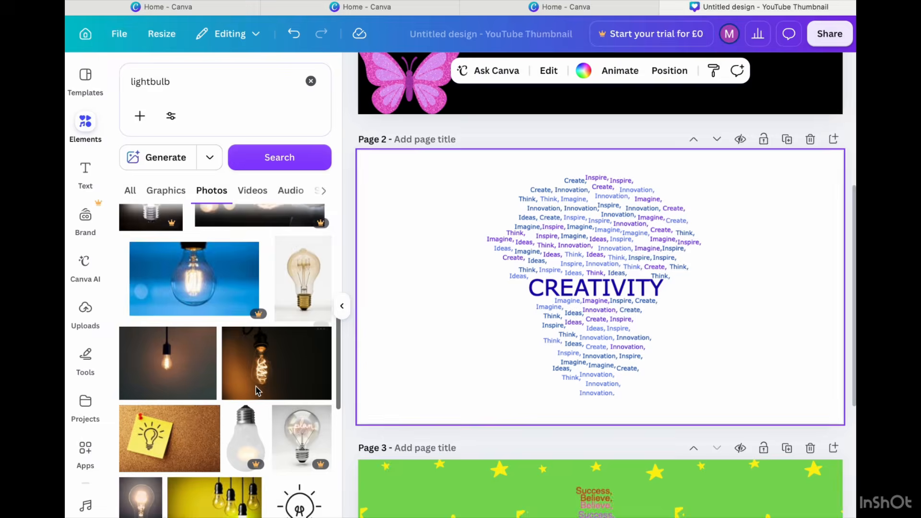
scroll(257, 390, "down", 10)
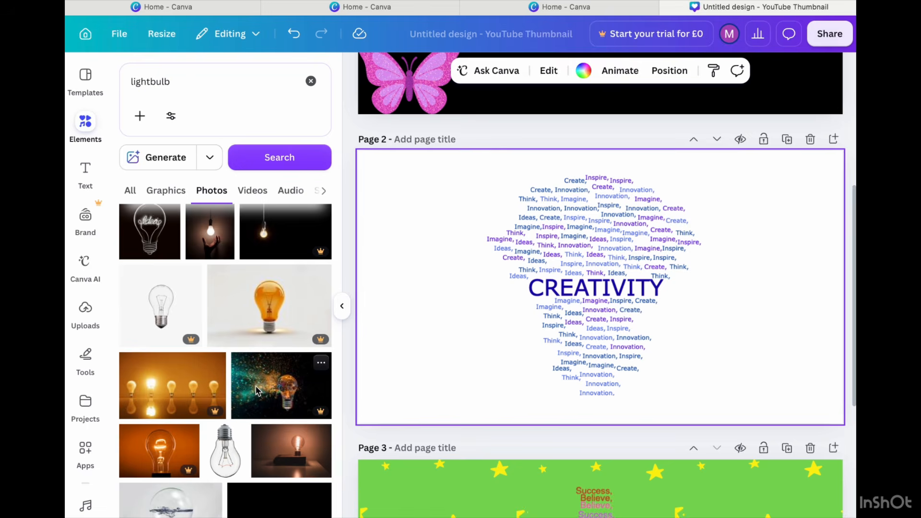
scroll(257, 390, "down", 10)
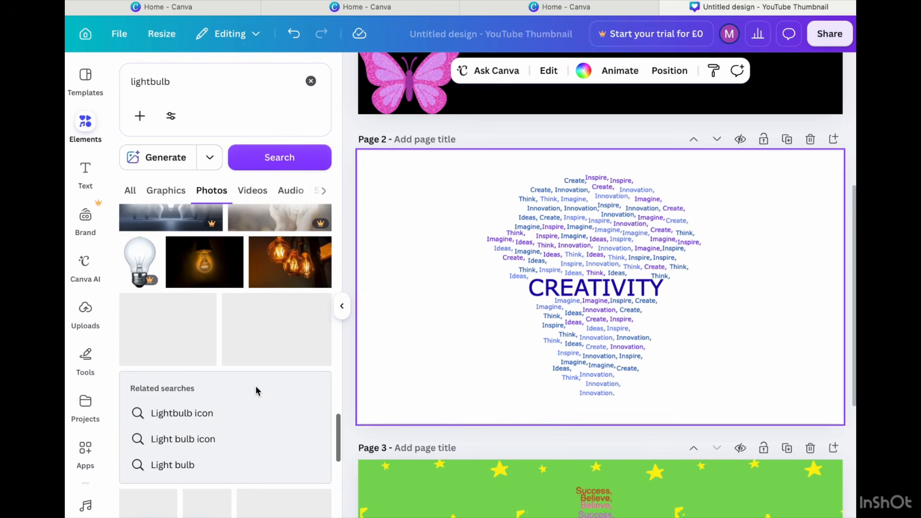
scroll(257, 390, "down", 10)
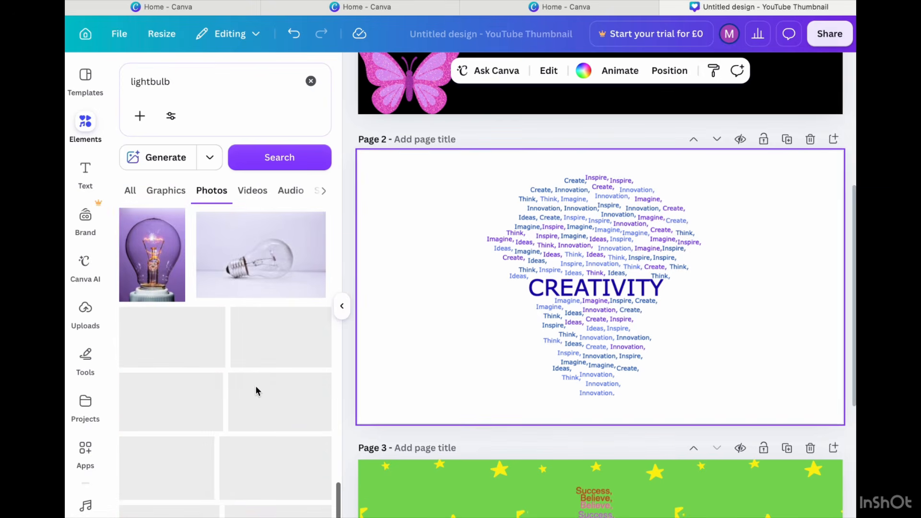
scroll(257, 390, "down", 5)
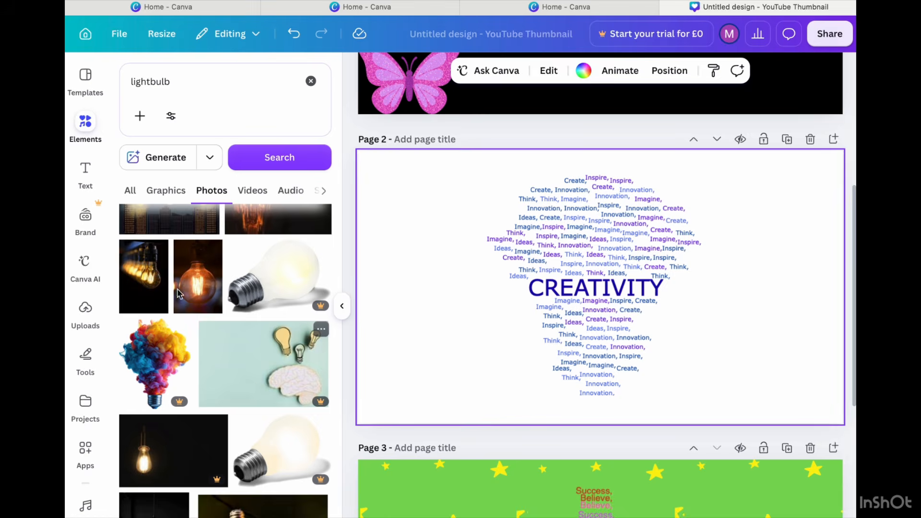
left_click(154, 188)
scroll(259, 349, "down", 5)
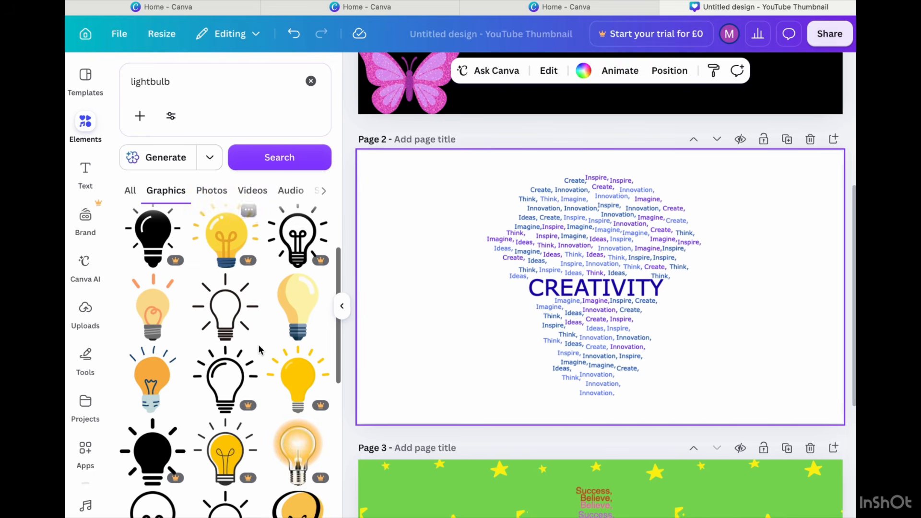
scroll(259, 349, "down", 8)
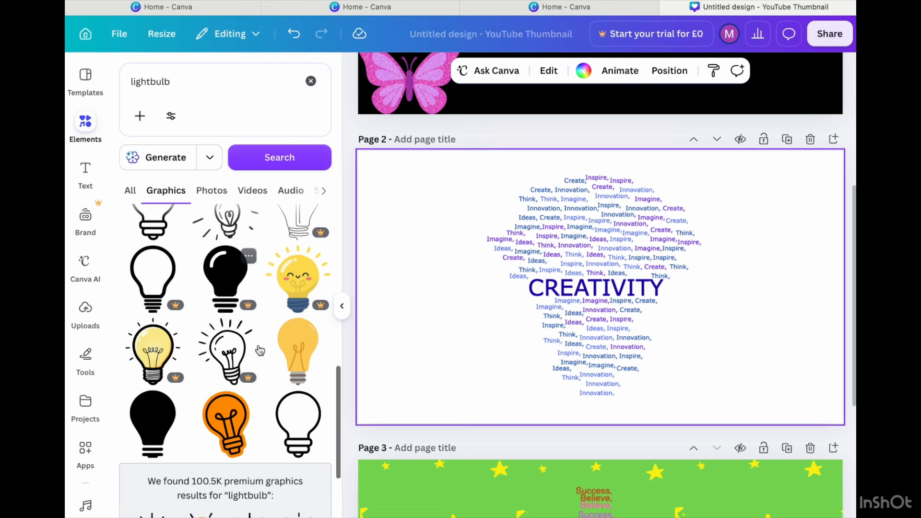
scroll(259, 349, "down", 10)
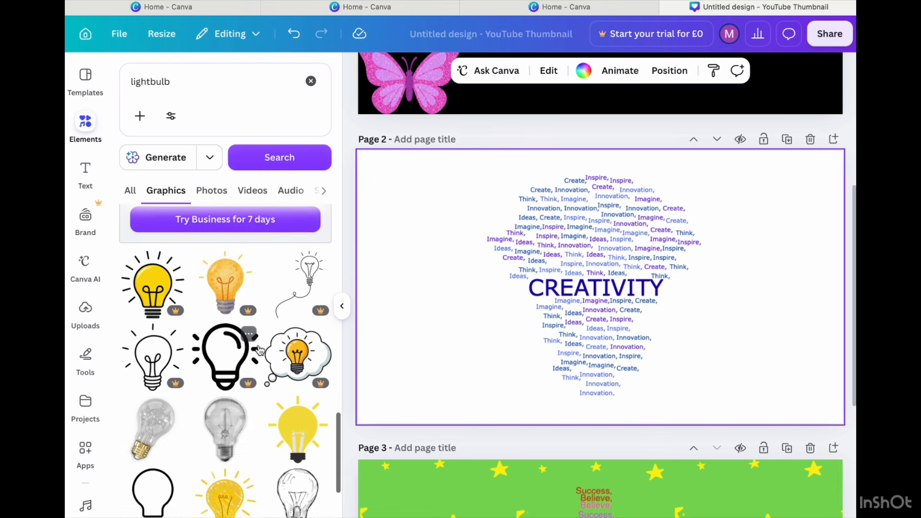
scroll(260, 350, "down", 1)
left_click(226, 353)
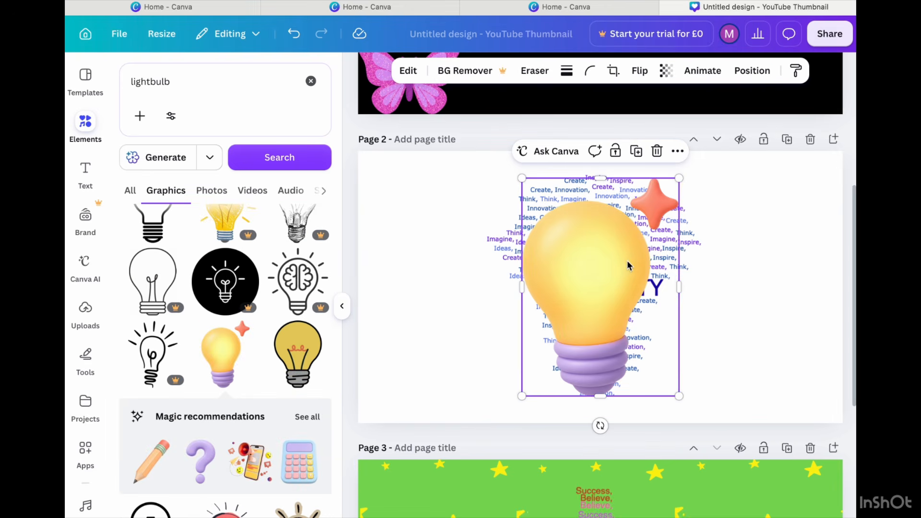
Step: Enlarge the yellow lightbulb graphic and center it over the CREATIVITY word cloud
left_click_drag(679, 385, 710, 429)
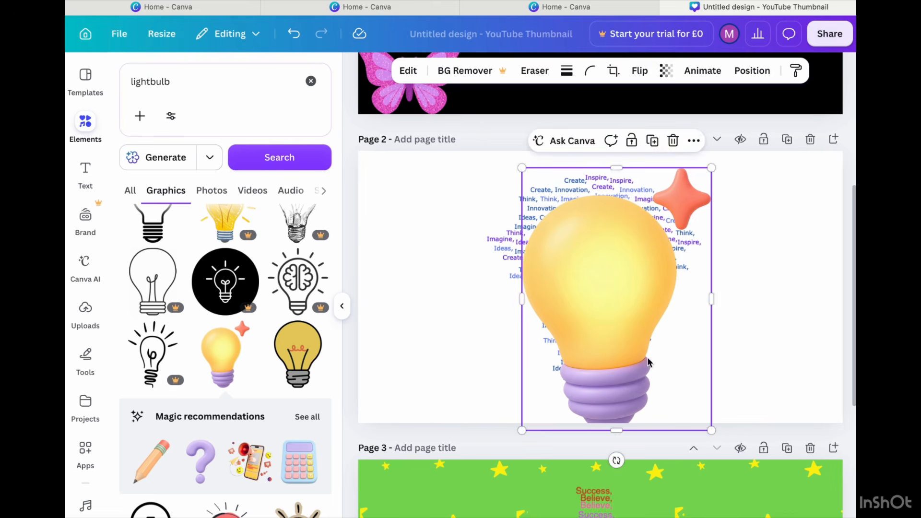
left_click_drag(629, 336, 625, 312)
left_click_drag(522, 412, 514, 412)
left_click(753, 263)
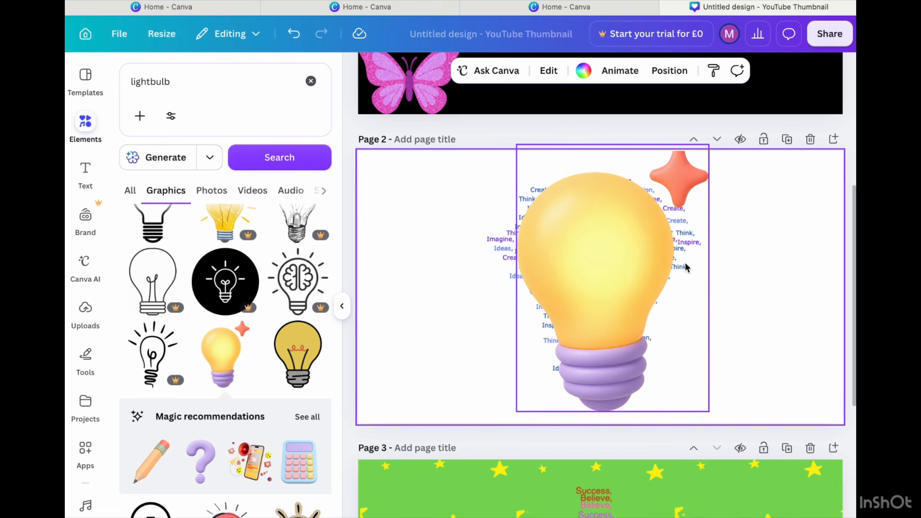
Step: Move the lightbulb graphic's layer behind the CREATIVITY word cloud
right_click(686, 267)
left_click(715, 263)
right_click(671, 225)
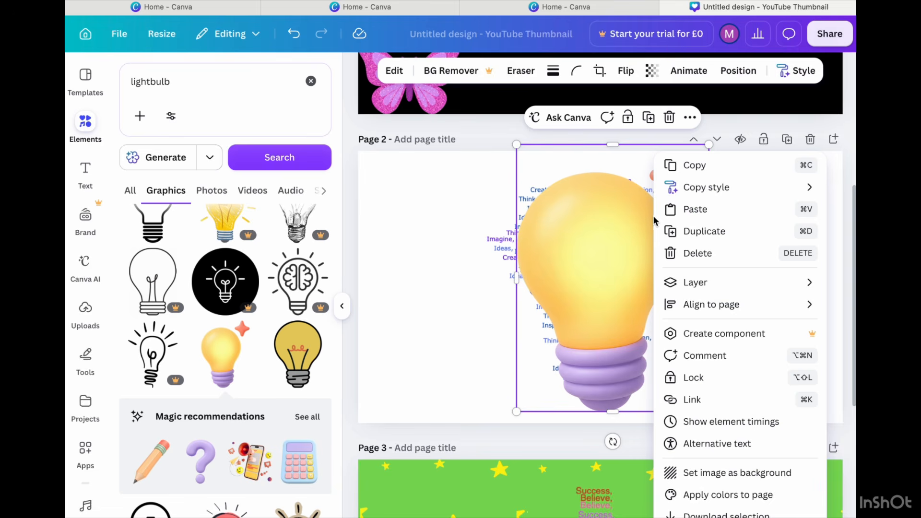
mouse_move(686, 283)
left_click(597, 351)
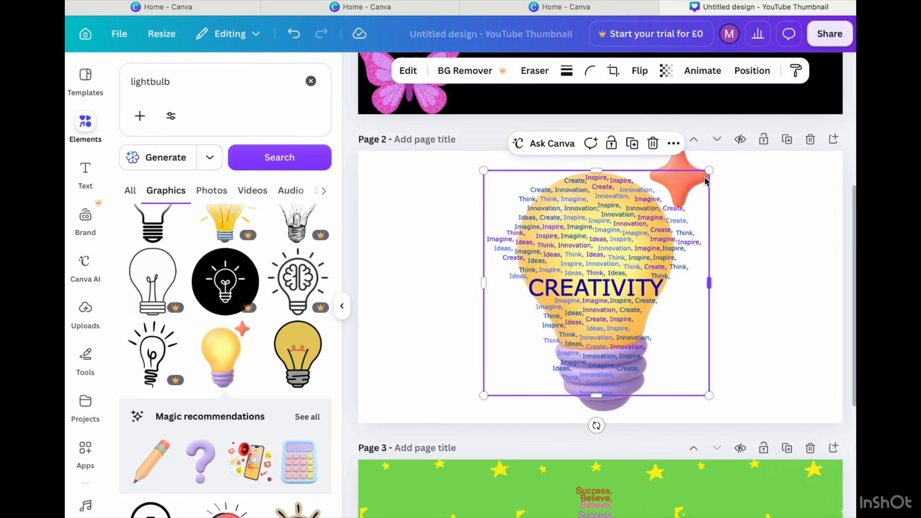
Step: Enlarge the word cloud, crop its left and right edges, and shift it to cover the lightbulb
left_click_drag(597, 171, 596, 151)
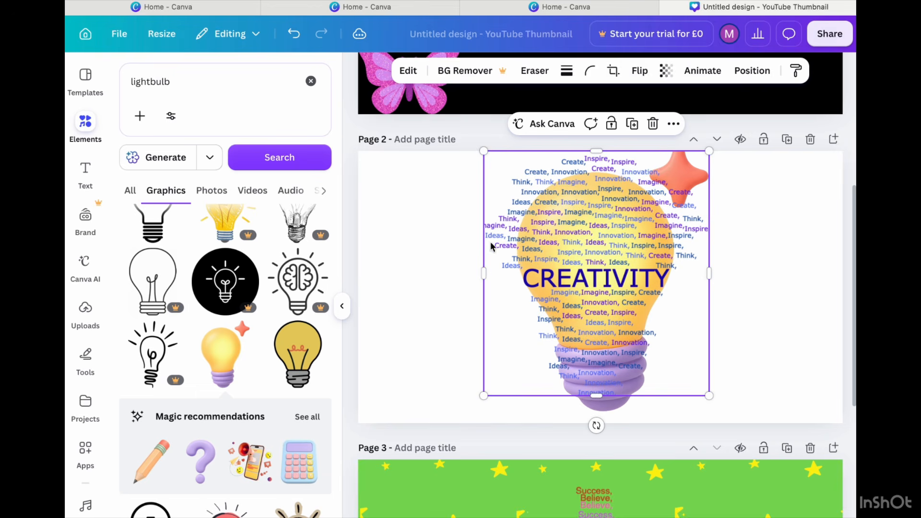
left_click_drag(485, 282, 496, 292)
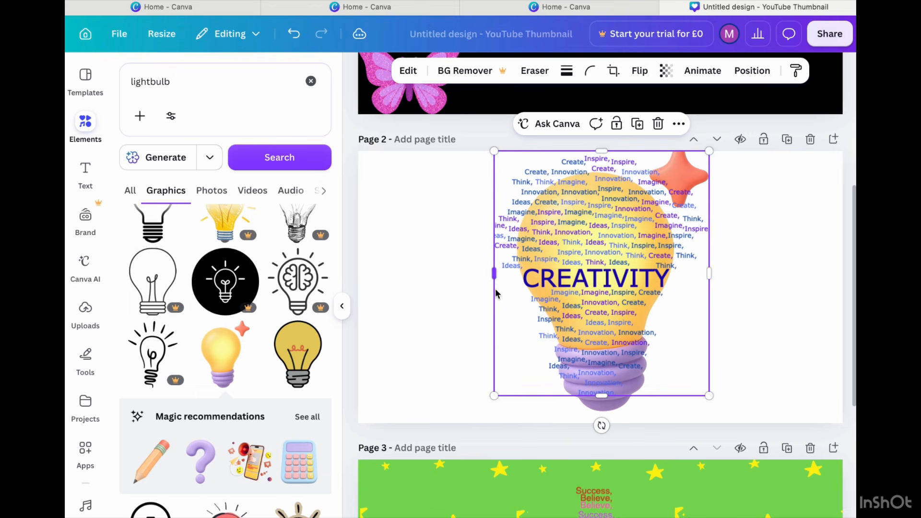
left_click_drag(709, 274, 701, 273)
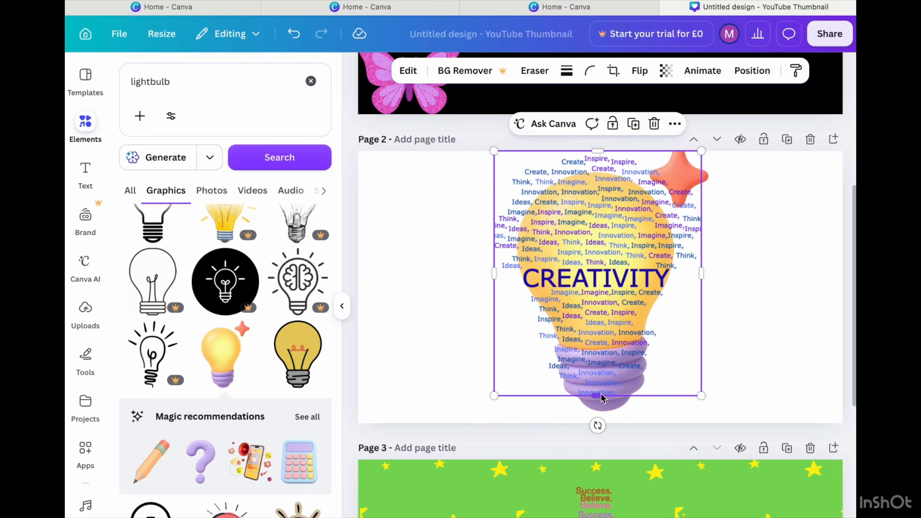
left_click_drag(602, 395, 605, 407)
left_click_drag(592, 354, 595, 363)
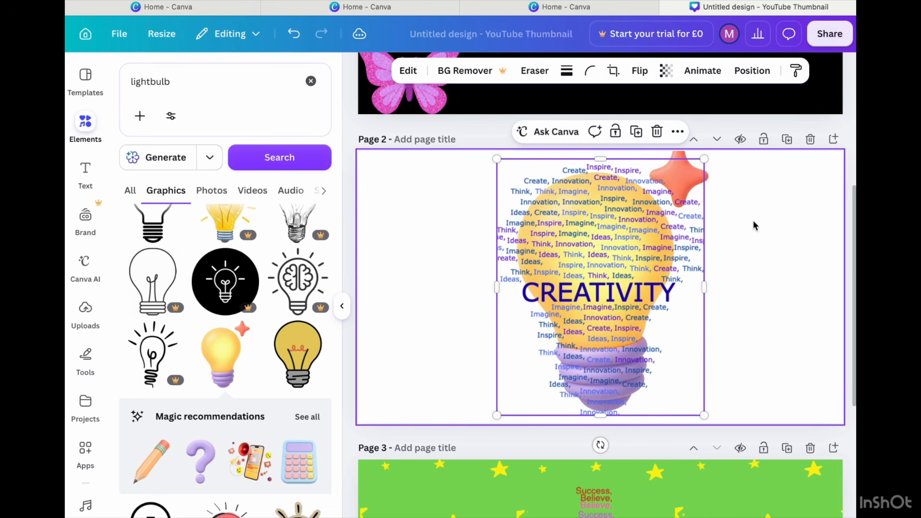
Step: Set page 2's background to the pale yellow from the lightbulb's photo colors
left_click(728, 204)
left_click(583, 71)
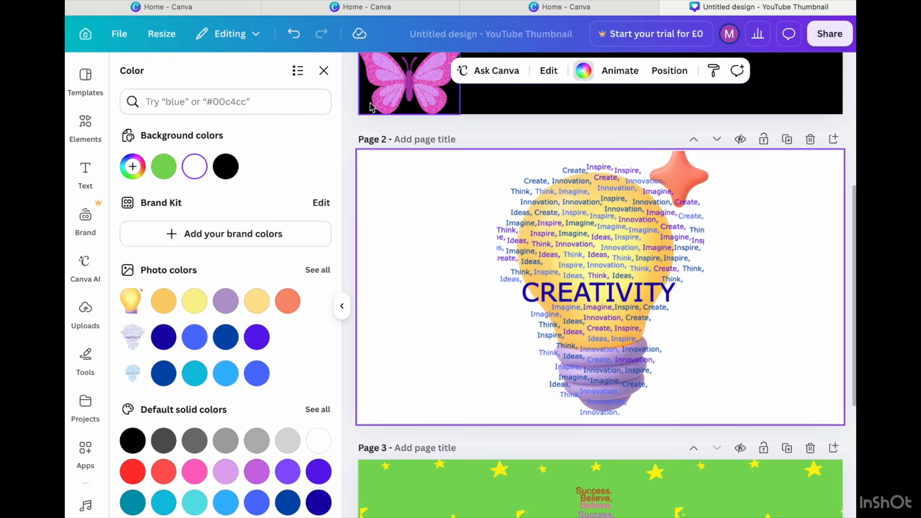
left_click(163, 301)
left_click(194, 302)
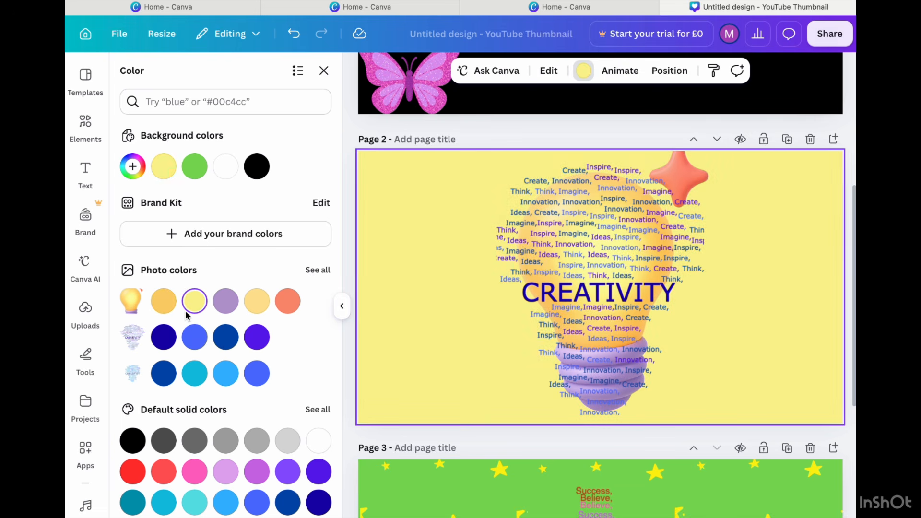
Step: Download only page 2 of the design as a high-quality PNG
left_click(830, 33)
left_click(623, 335)
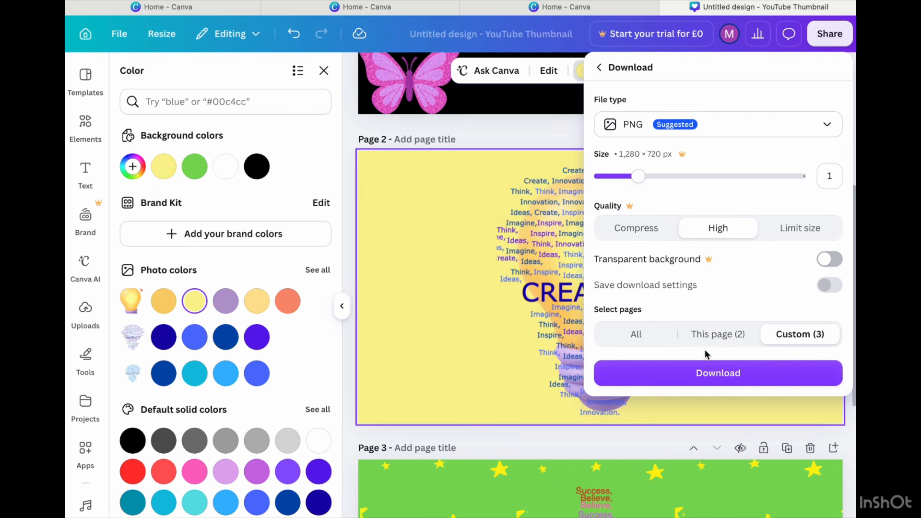
left_click(717, 336)
left_click(715, 373)
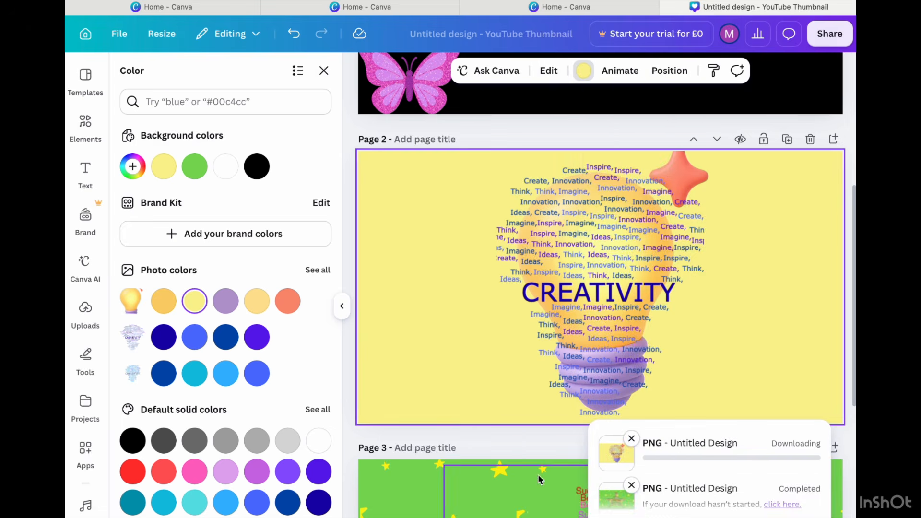
Step: Add a page after the DREAM star page and set its background to white
scroll(537, 474, "down", 5)
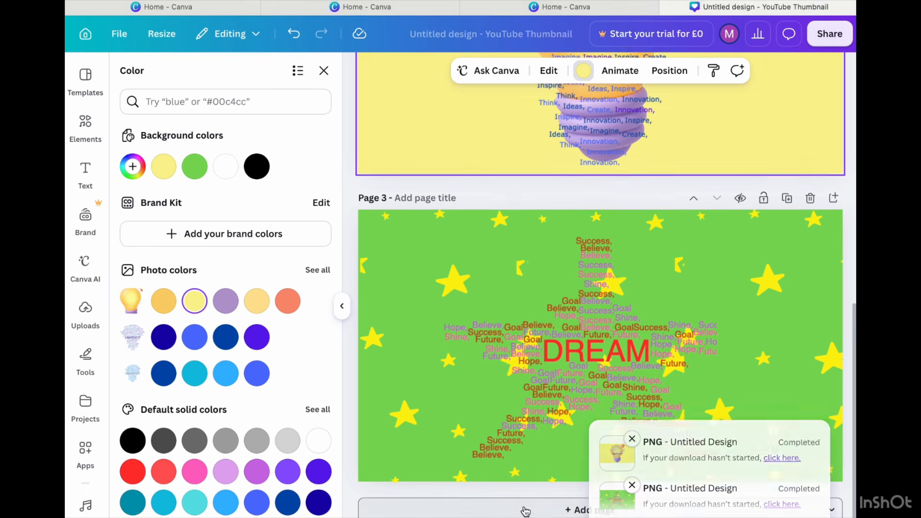
scroll(458, 384, "down", 5)
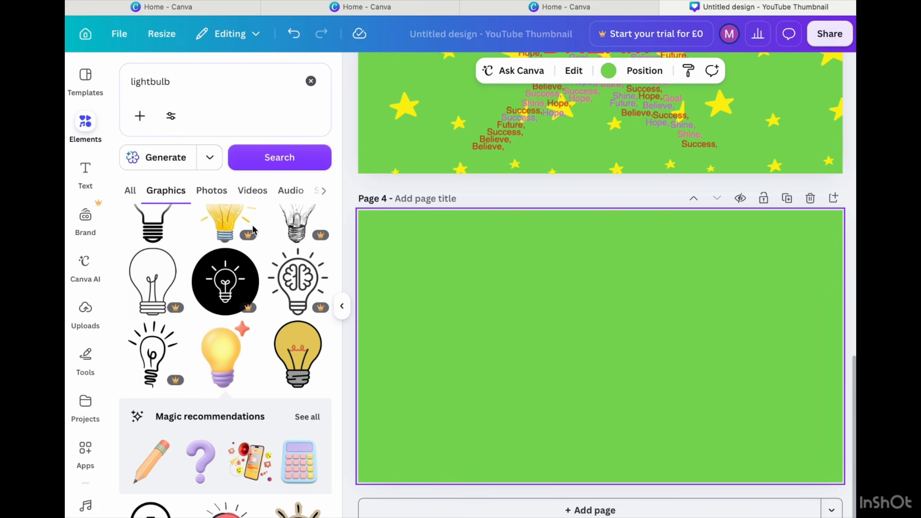
left_click(608, 70)
left_click(319, 441)
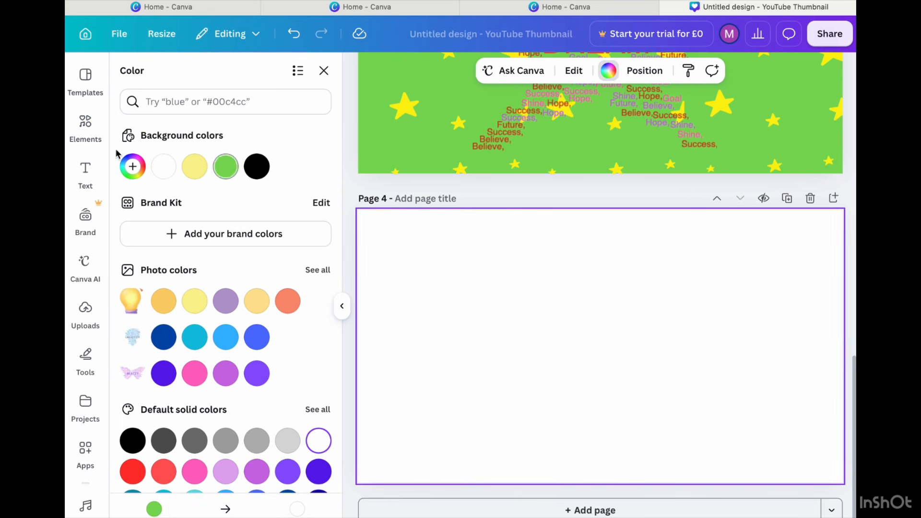
Step: Return to the Text Shape app and choose the leaf preset as the word cloud's shape
left_click(86, 450)
left_click(140, 150)
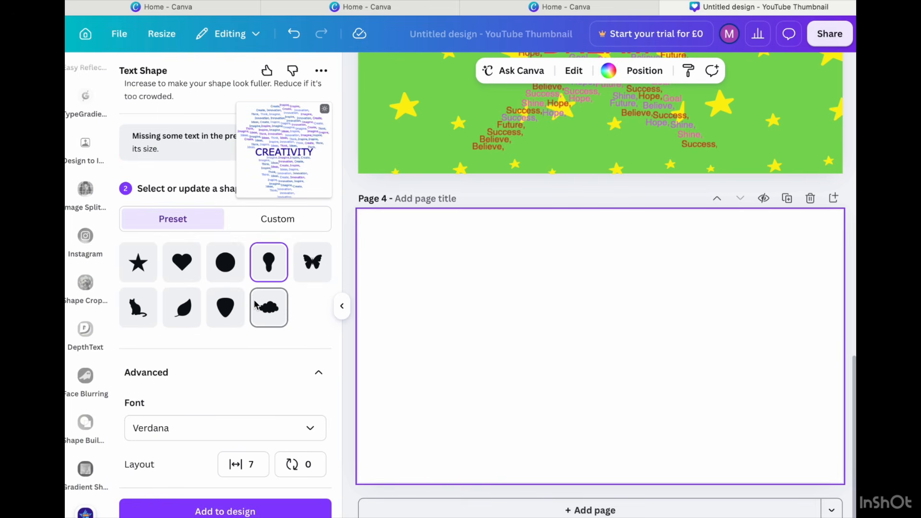
left_click(183, 309)
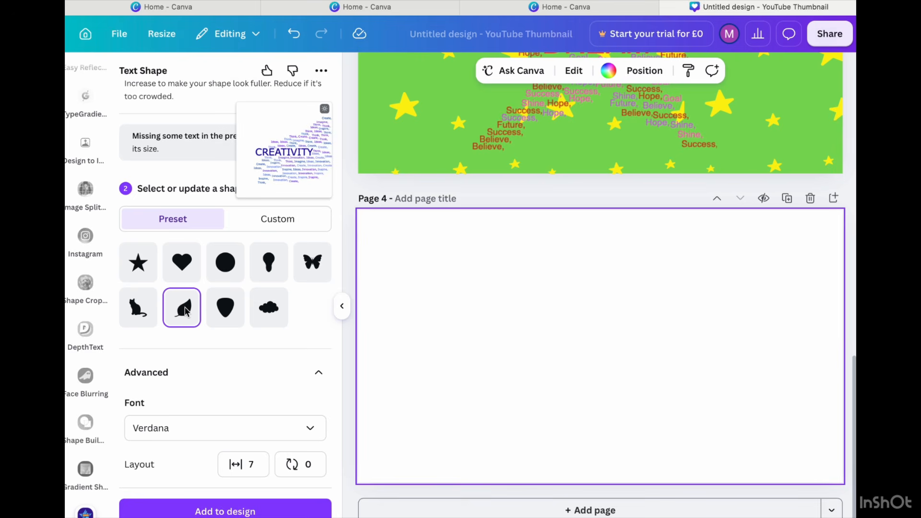
Step: Switch to ChatGPT and request leaf word cloud text with the prompt "content foe leave"
scroll(209, 205, "up", 10)
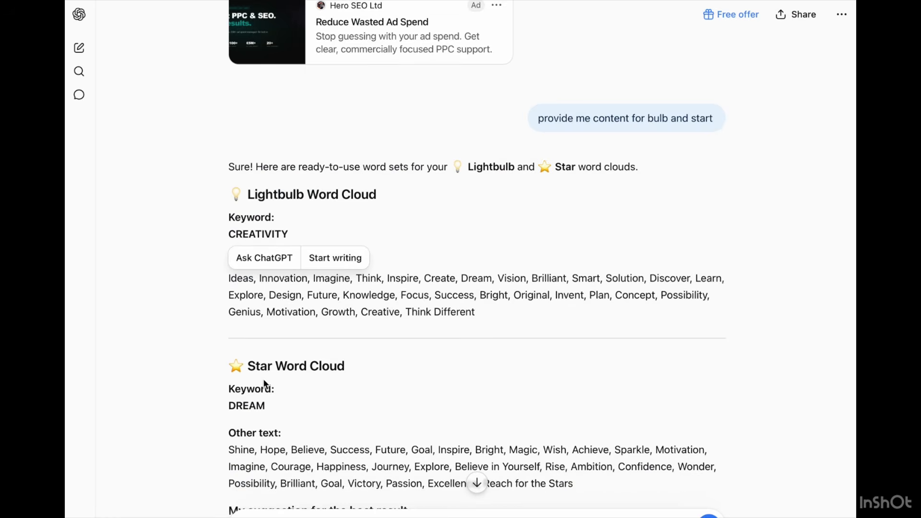
scroll(261, 384, "down", 6)
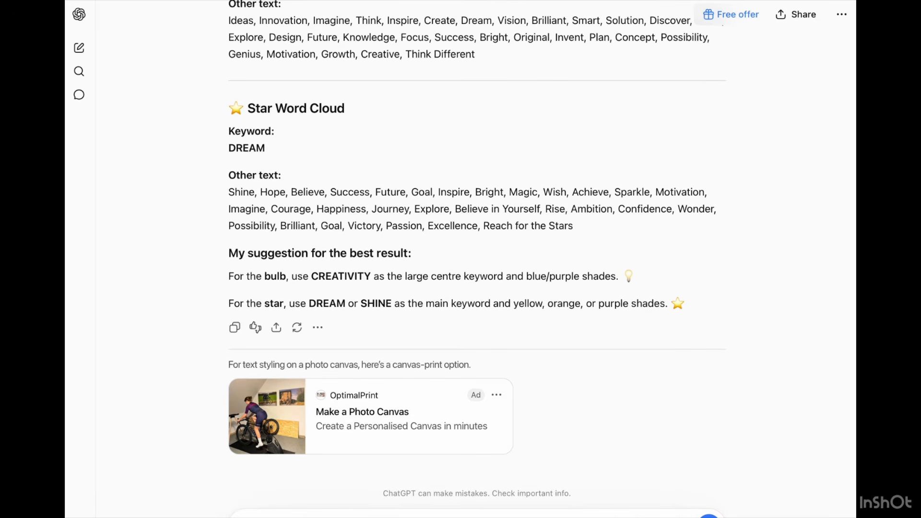
key("Return")
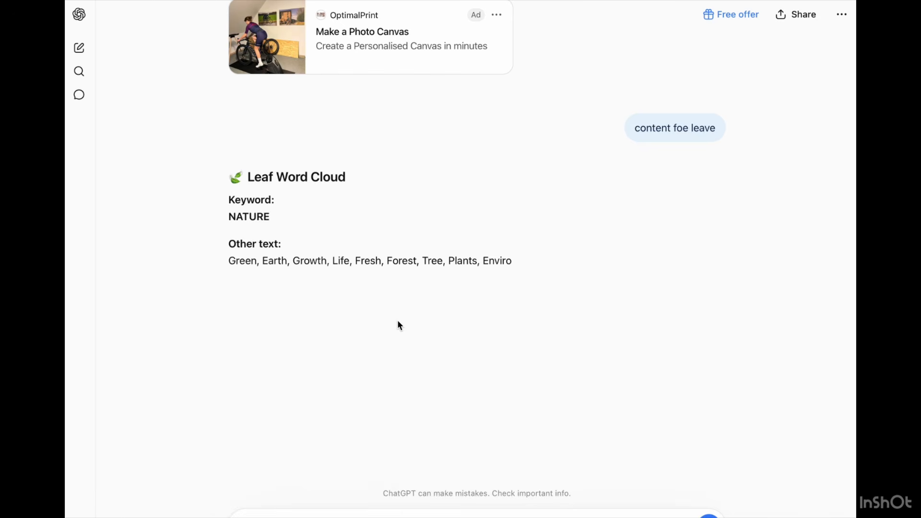
Step: Copy the keyword NATURE from the ChatGPT reply and replace the Text Shape key word CREATIVITY with it in Canva
left_click_drag(279, 218, 220, 213)
key("ctrl+c")
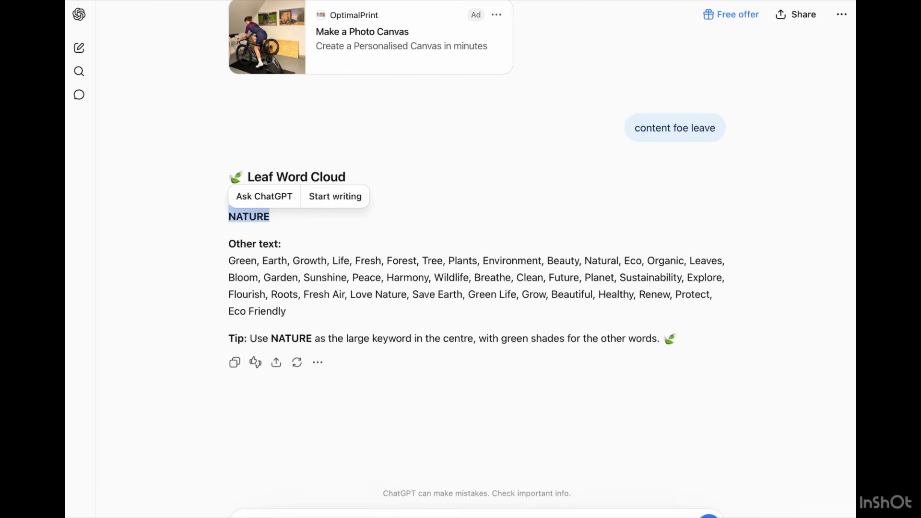
key("super+Tab")
left_click_drag(186, 333, 132, 334)
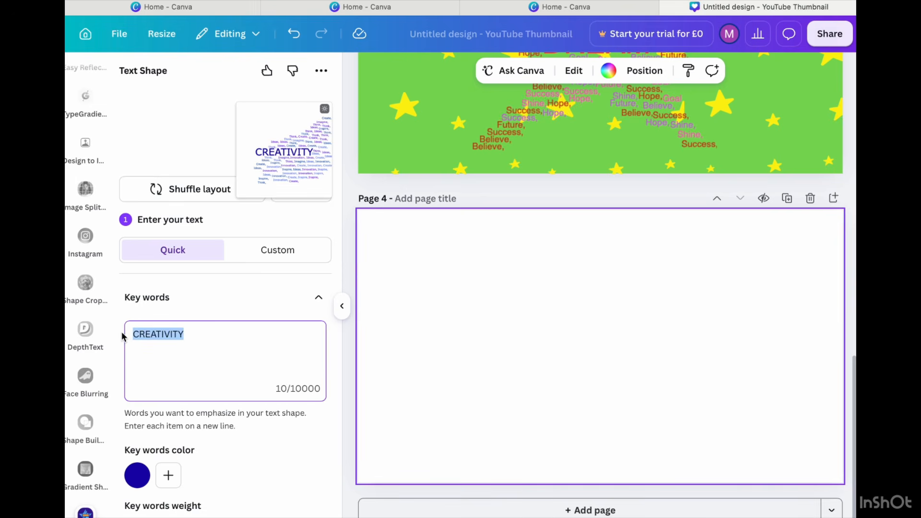
key("ctrl+v")
Step: Copy "Green, Earth, Growth, Life, Fresh, Forest, Tree" from ChatGPT and replace the supporting words in Canva's Text Shape app with it
key("super+Tab")
scroll(238, 274, "down", 1)
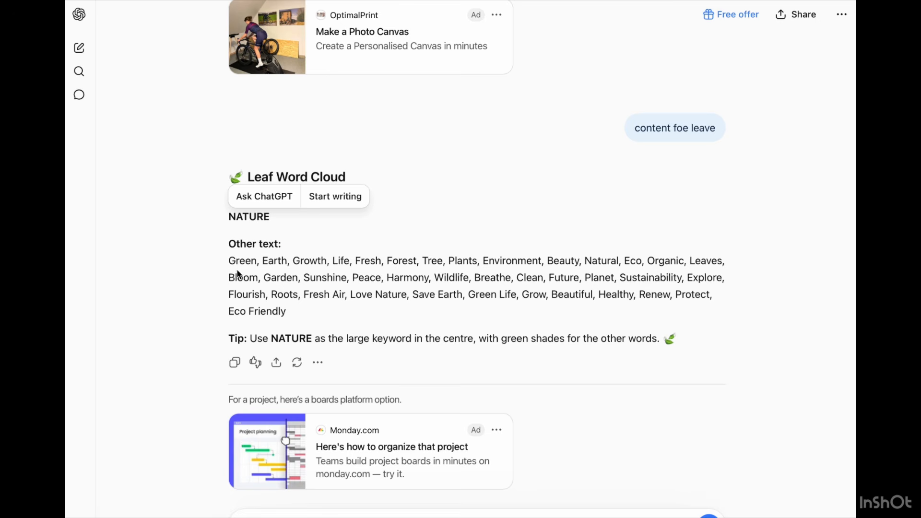
left_click_drag(230, 263, 444, 263)
key("ctrl+c")
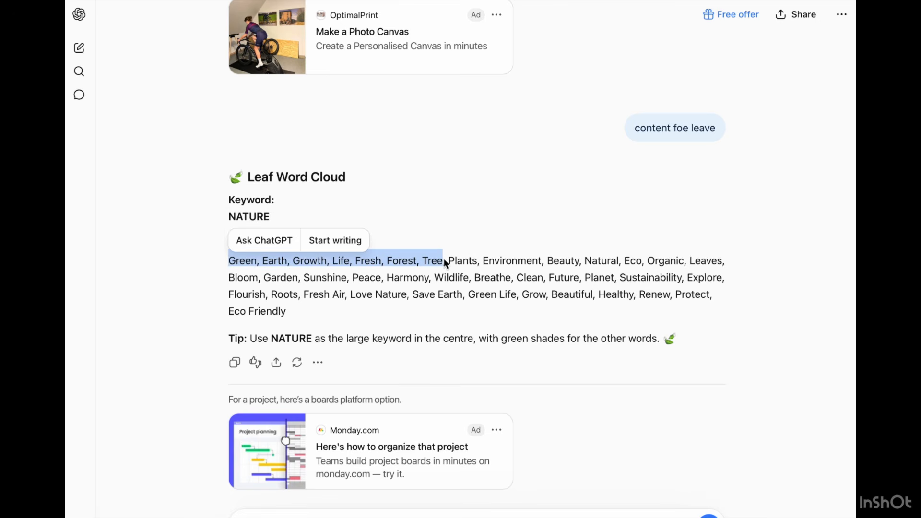
key("super+Tab")
scroll(257, 374, "down", 5)
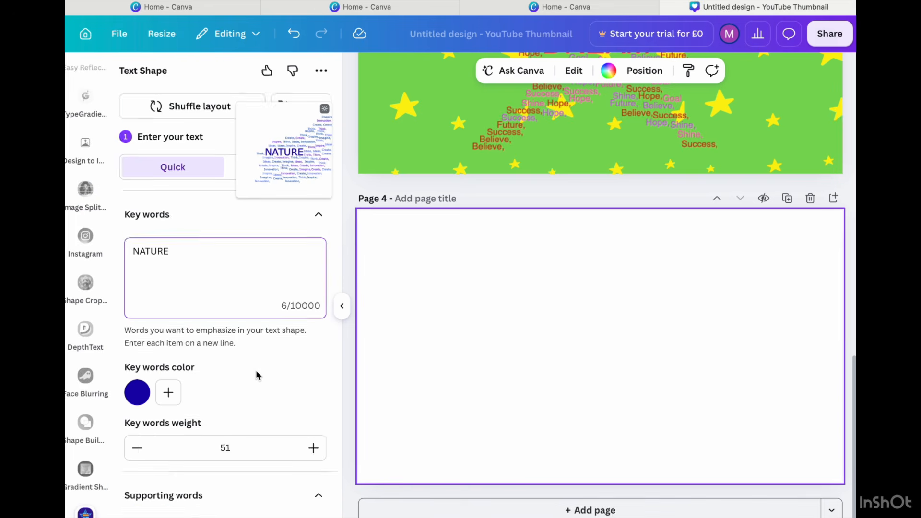
mouse_move(201, 399)
left_mouse_down()
mouse_move(137, 360)
mouse_move(117, 318)
left_mouse_up()
key("ctrl+v")
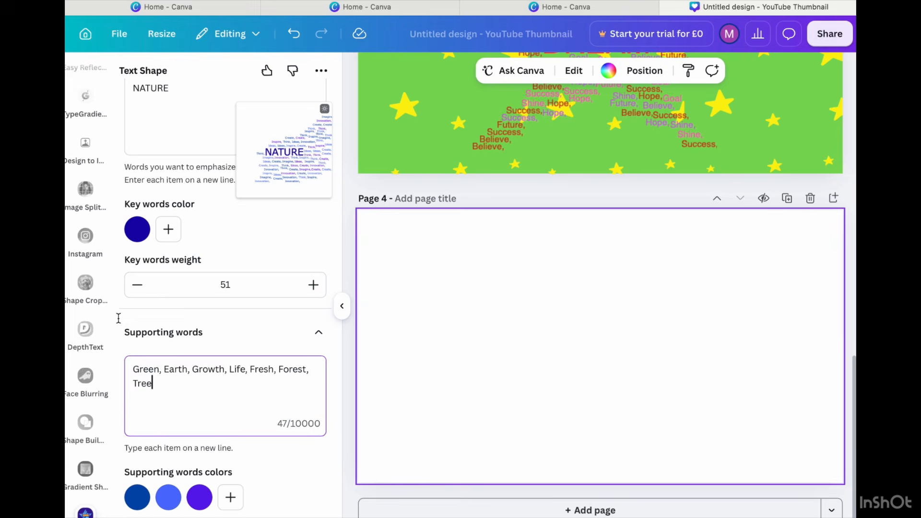
Step: Split the supporting words so that Green, Earth, Growth, Life, Fresh, Forest and Tree each sit on a separate line
key("Return")
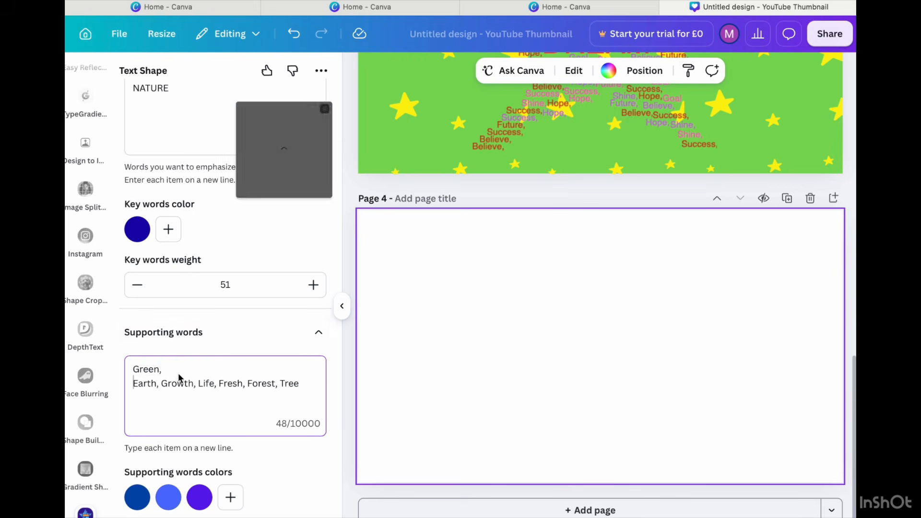
left_click(162, 383)
key("Return")
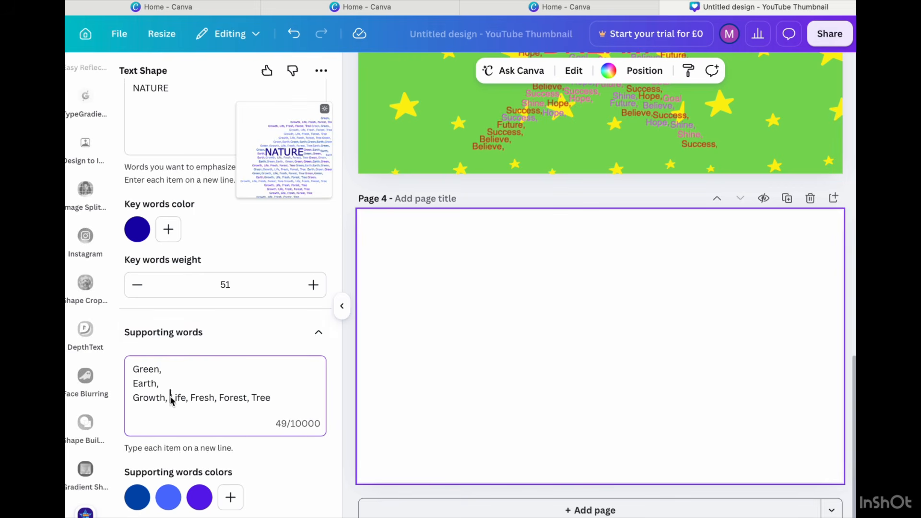
key("Return")
left_click(153, 406)
key("Return")
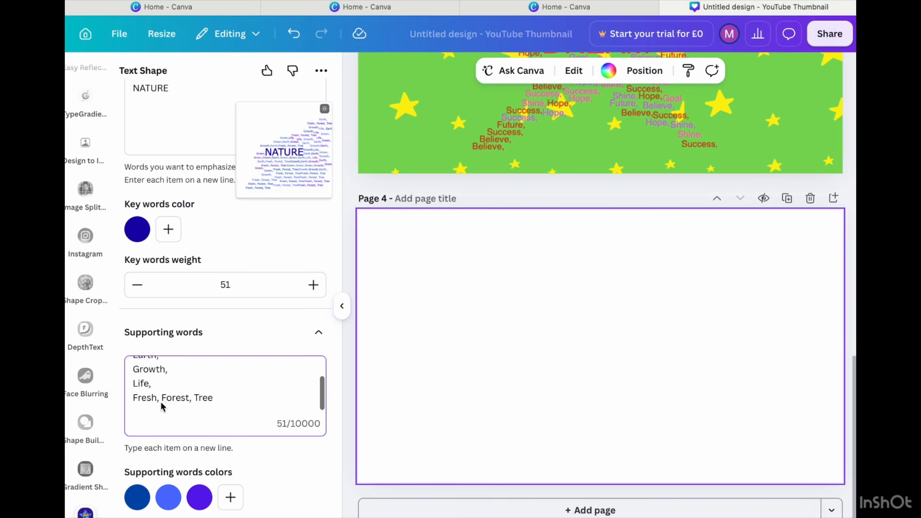
left_click(160, 398)
key("Return")
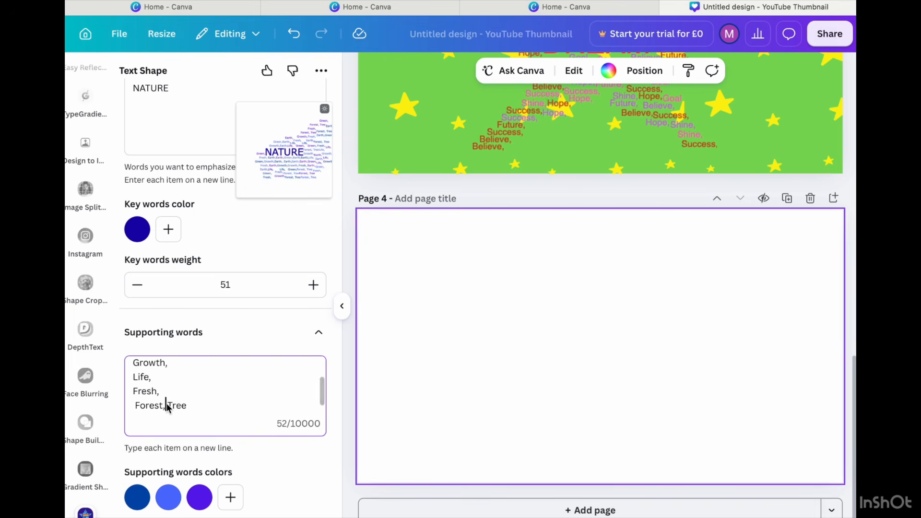
key("Return")
scroll(226, 389, "up", 3)
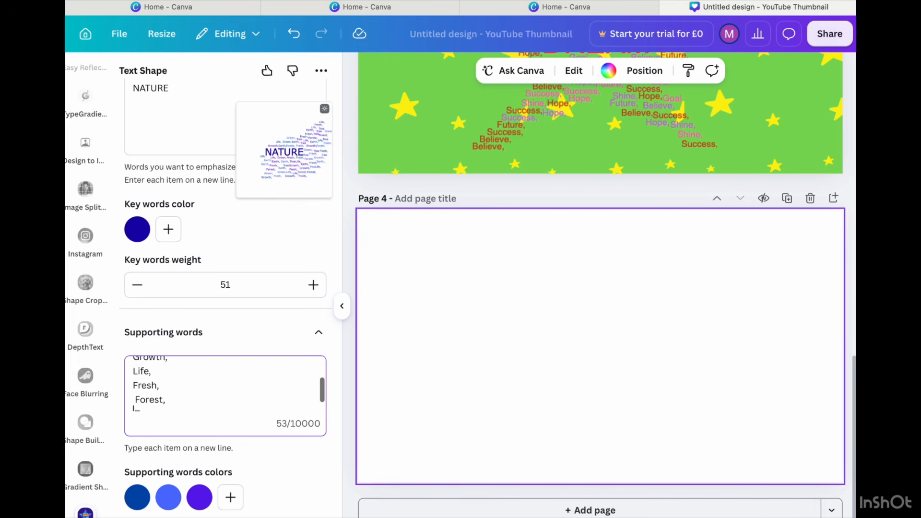
left_click(312, 288)
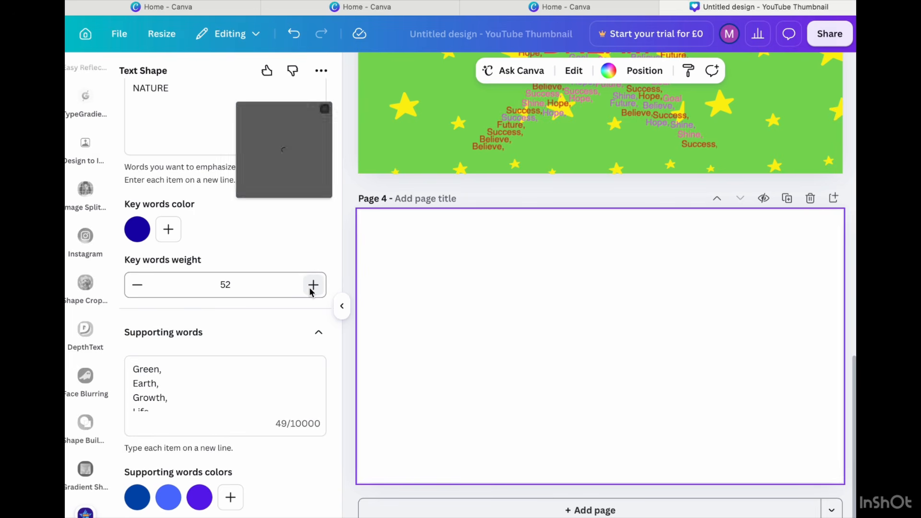
left_click(139, 285)
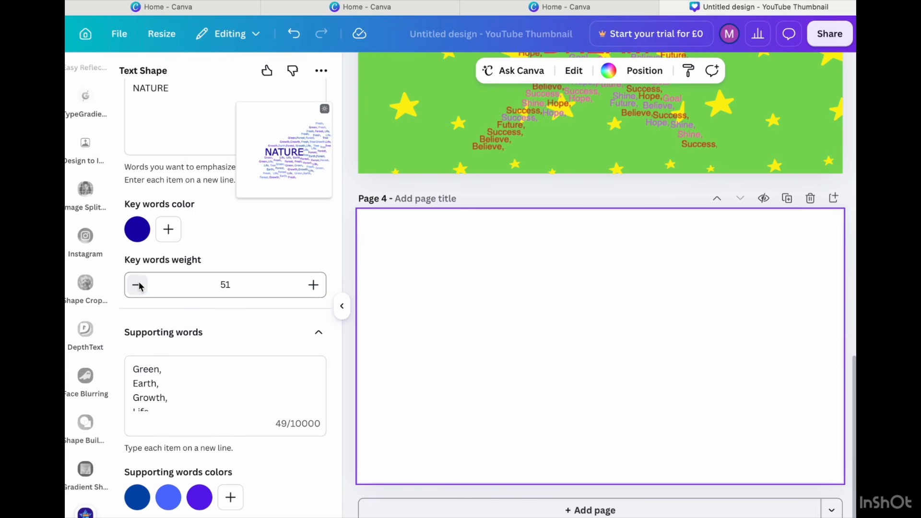
scroll(138, 284, "down", 5)
scroll(138, 283, "up", 2)
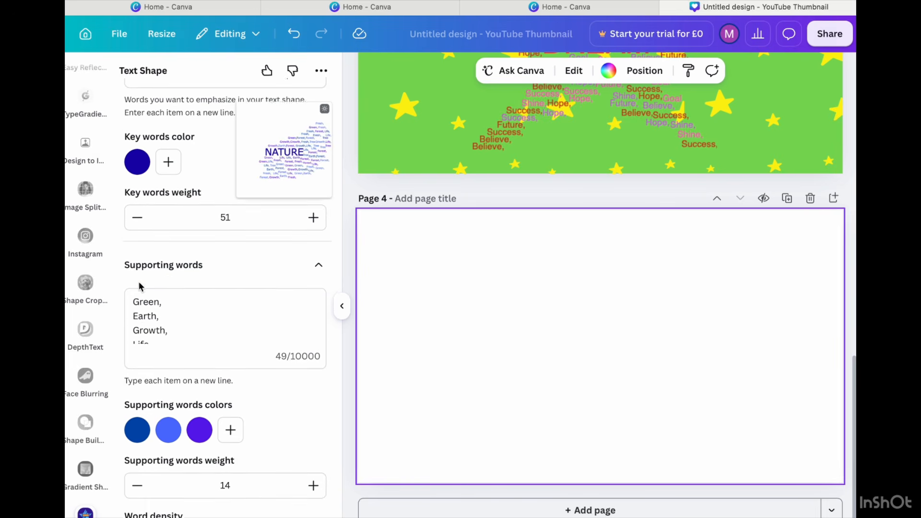
Step: Change the key words color to the darkest green among the default solid colors
left_click(137, 165)
scroll(200, 338, "down", 1)
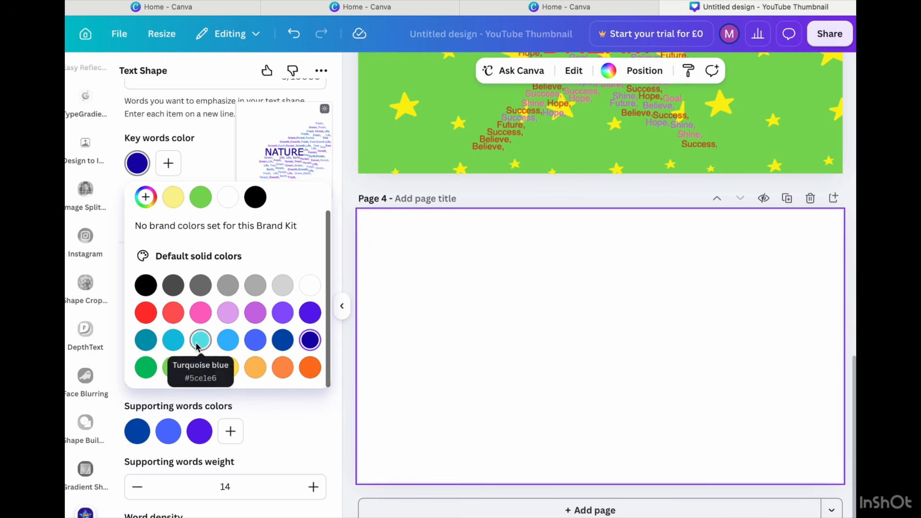
left_click(146, 369)
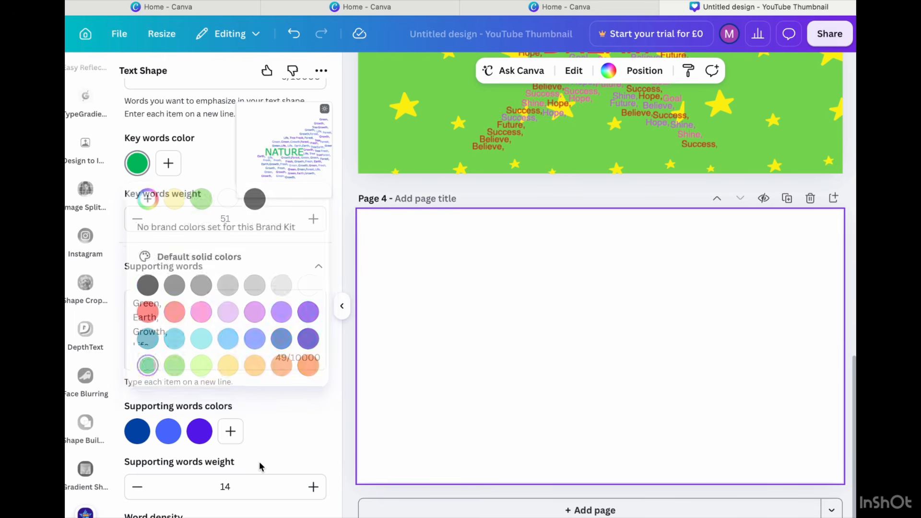
Step: Change the three supporting words colors to medium green, light lime green and yellow from the default solid colors
left_click(138, 431)
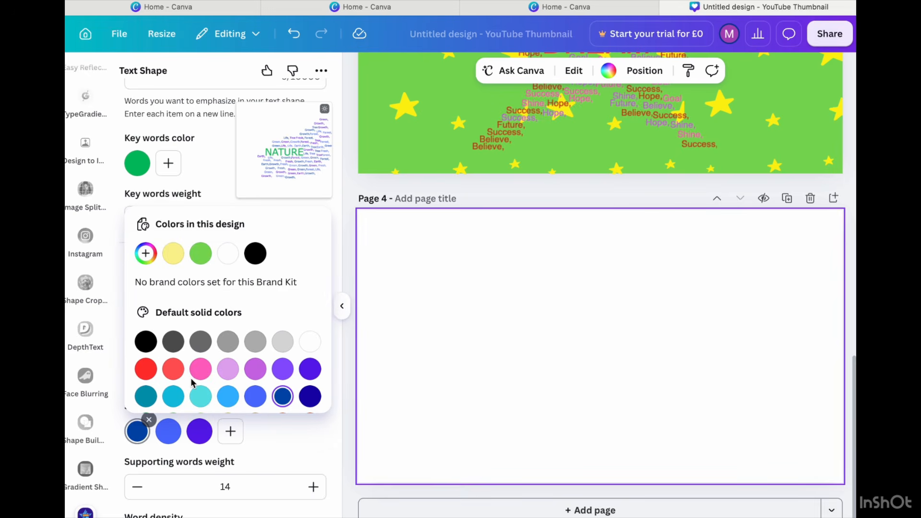
scroll(192, 382, "down", 1)
left_click(173, 392)
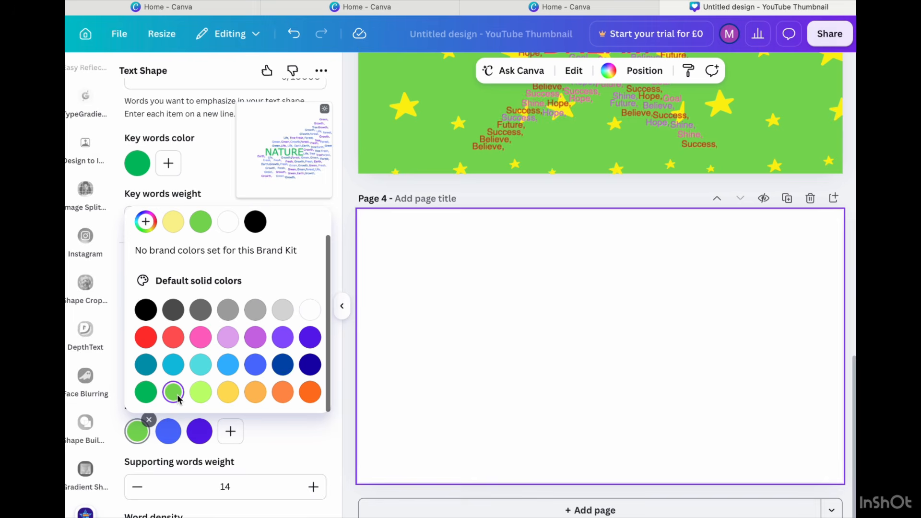
left_click(169, 430)
left_click(169, 430)
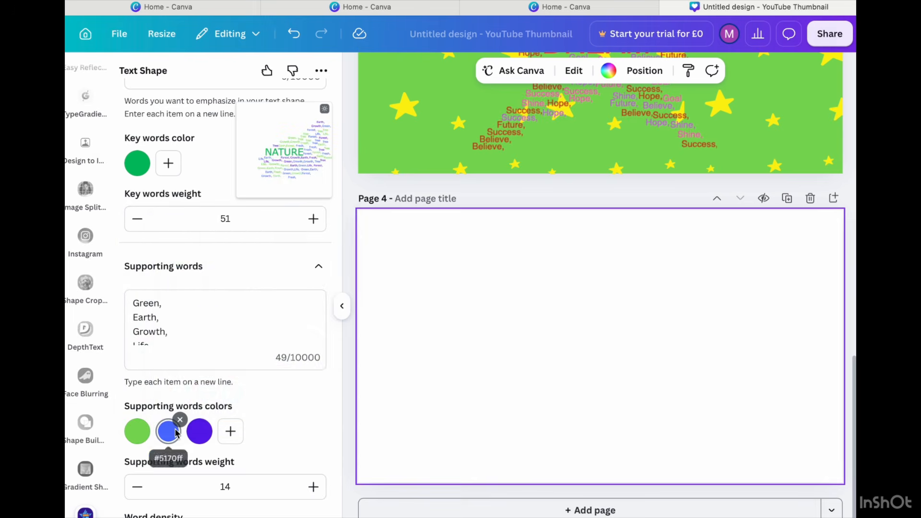
left_click(169, 430)
scroll(226, 383, "down", 1)
left_click(230, 390)
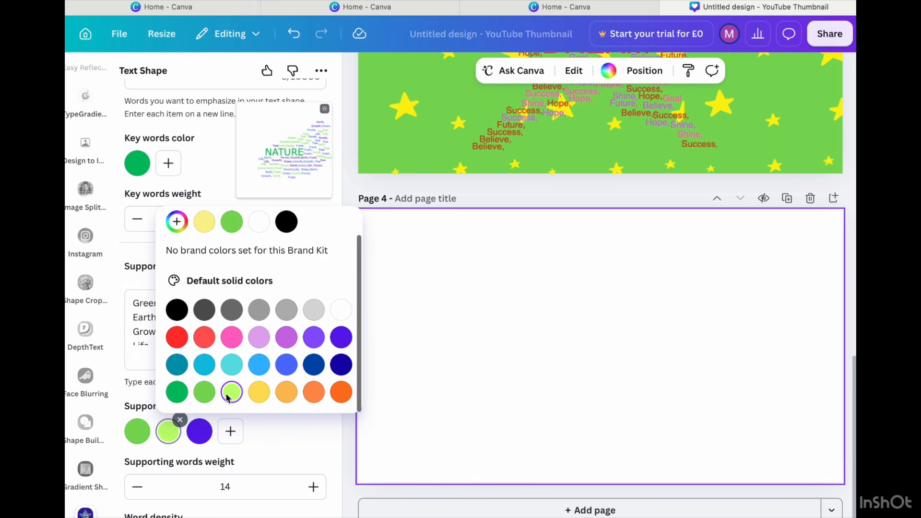
left_click(202, 429)
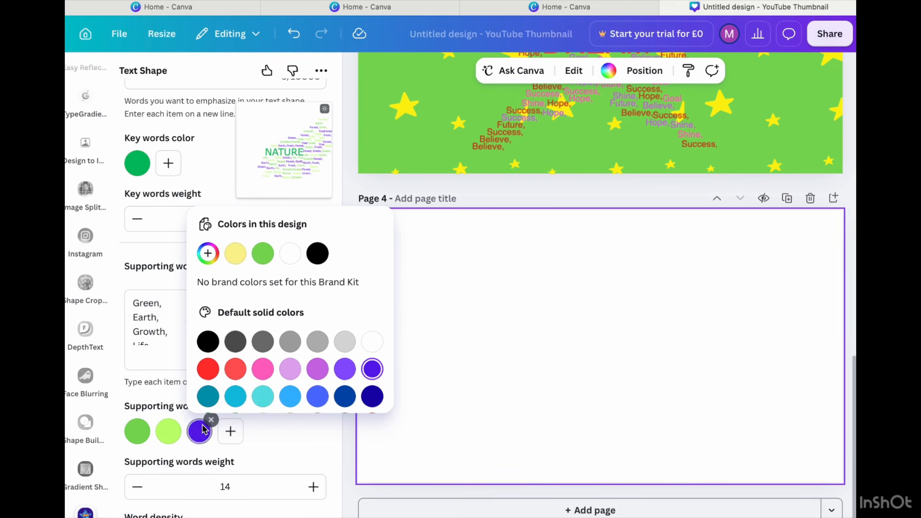
scroll(259, 398, "down", 1)
left_click(291, 392)
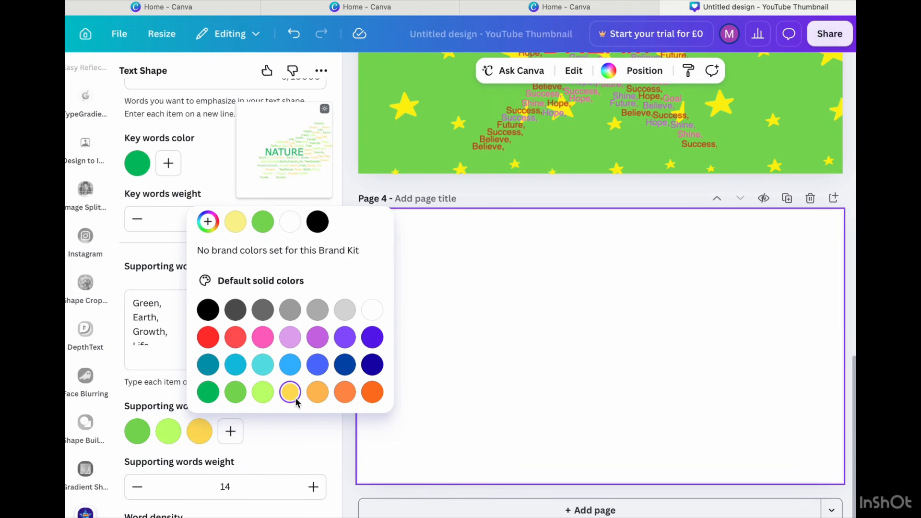
left_click(284, 458)
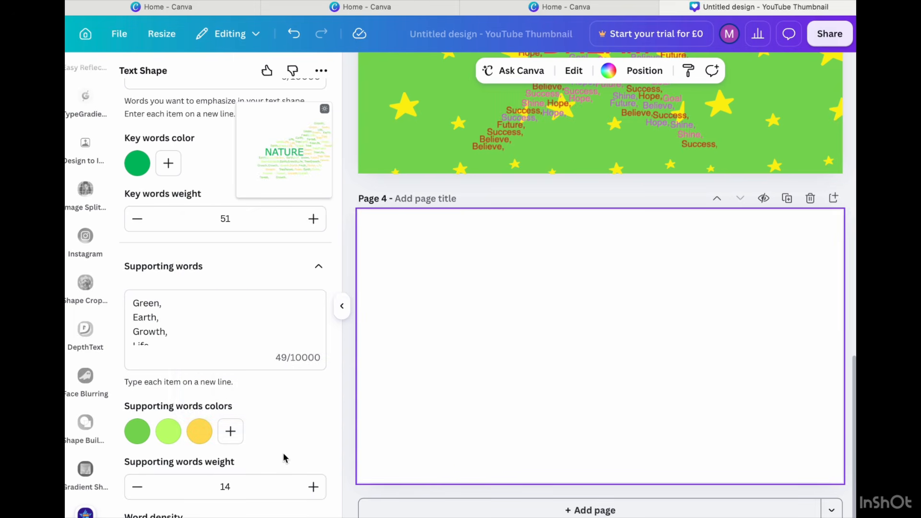
Step: Set the supporting words weight to 12 and the word density to 73
scroll(284, 458, "down", 3)
left_click(140, 365)
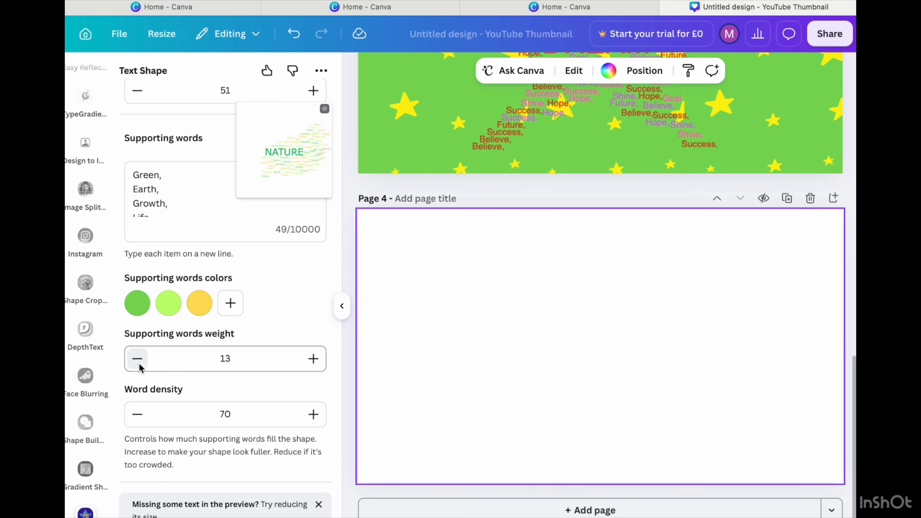
scroll(225, 358, "down", 3)
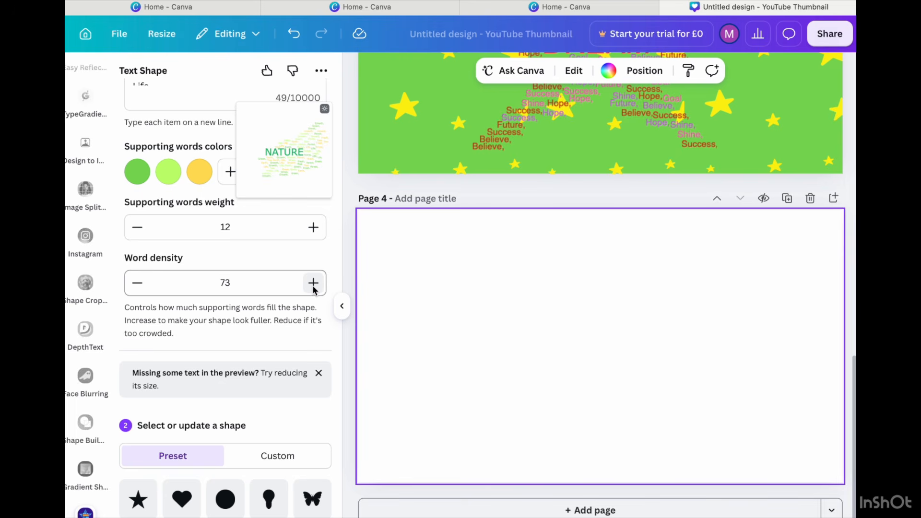
Step: Switch the word cloud preview to a dark background and set the word density to 69
left_click(325, 109)
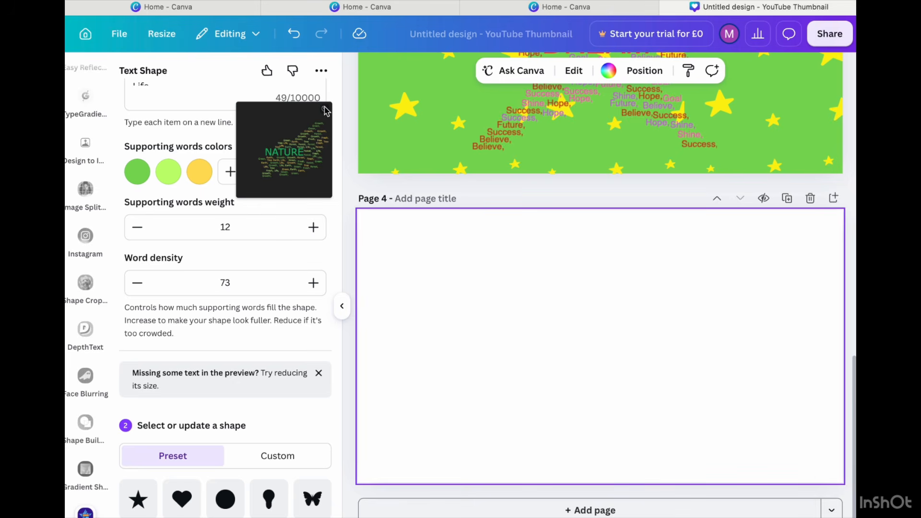
left_click(137, 283)
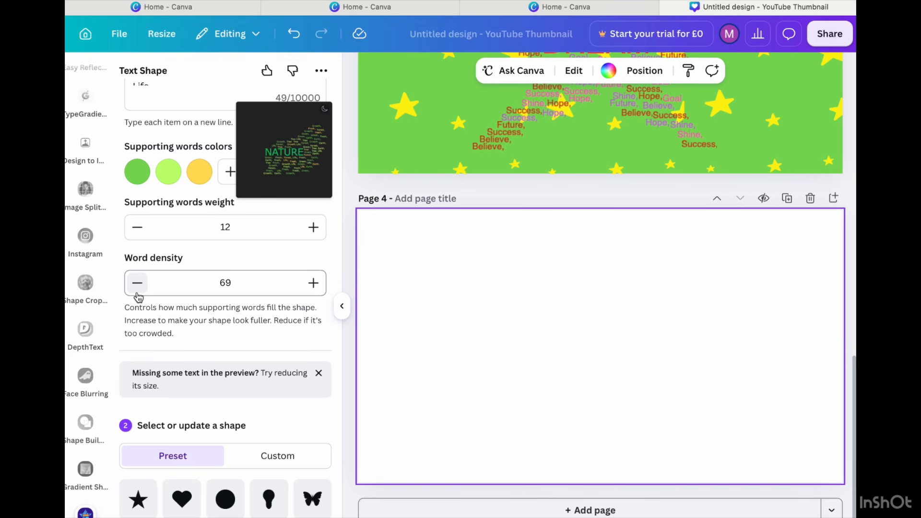
Step: Set the layout spacing of the leaf word cloud to 2
scroll(139, 302, "down", 5)
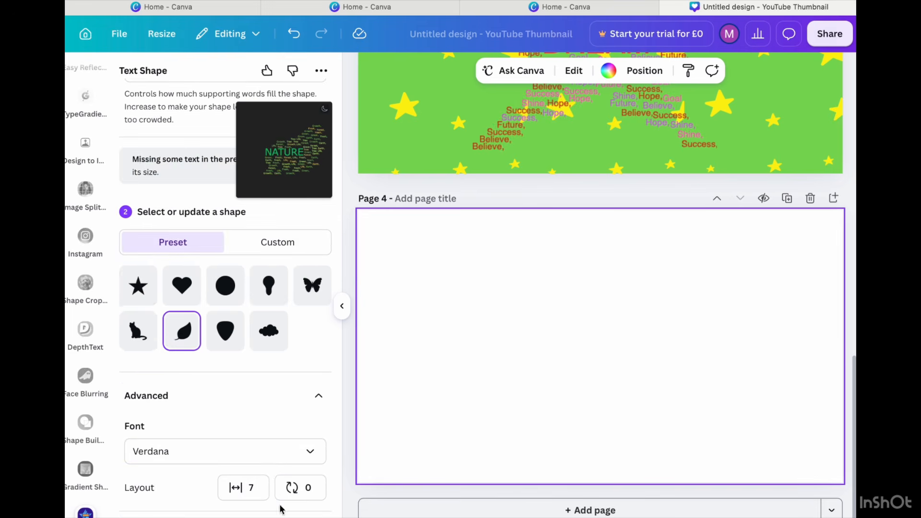
left_click(244, 487)
left_click_drag(193, 447, 189, 447)
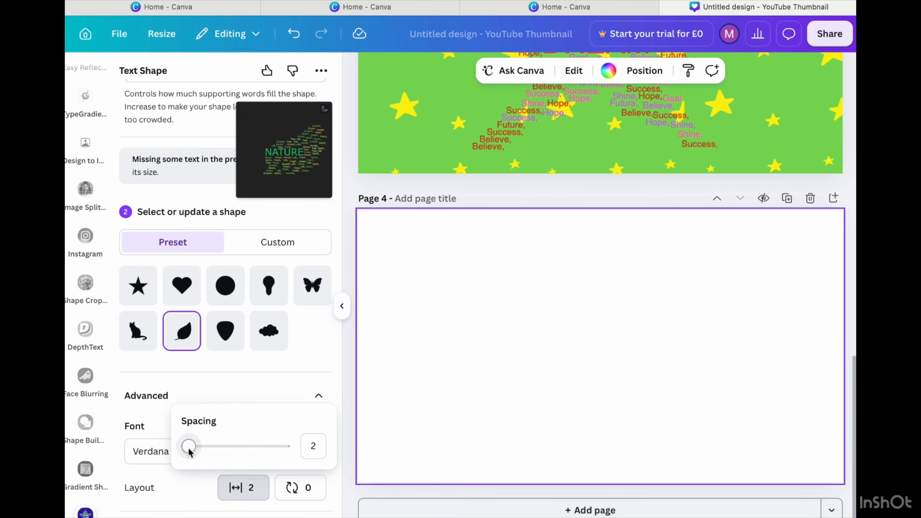
left_click(254, 402)
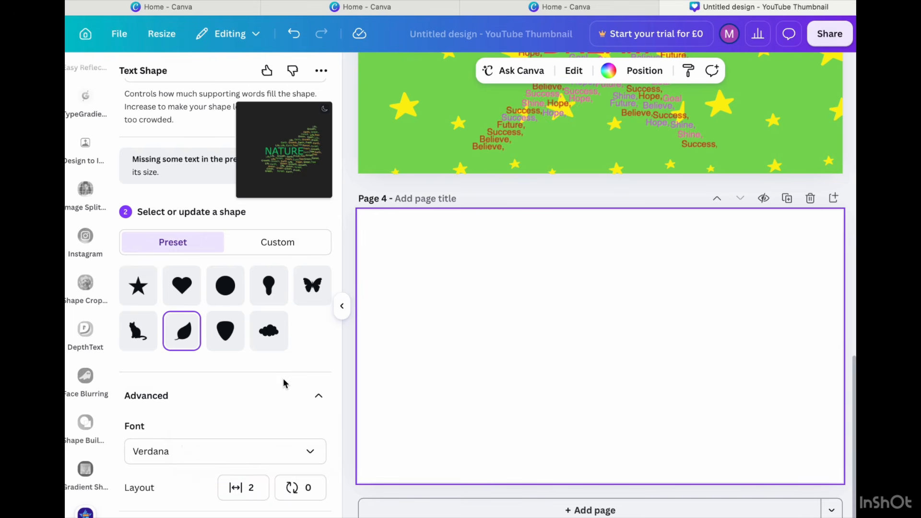
Step: Try Courier New and Verdana as the word cloud font, and settle on Georgia
left_click(304, 449)
left_click(185, 418)
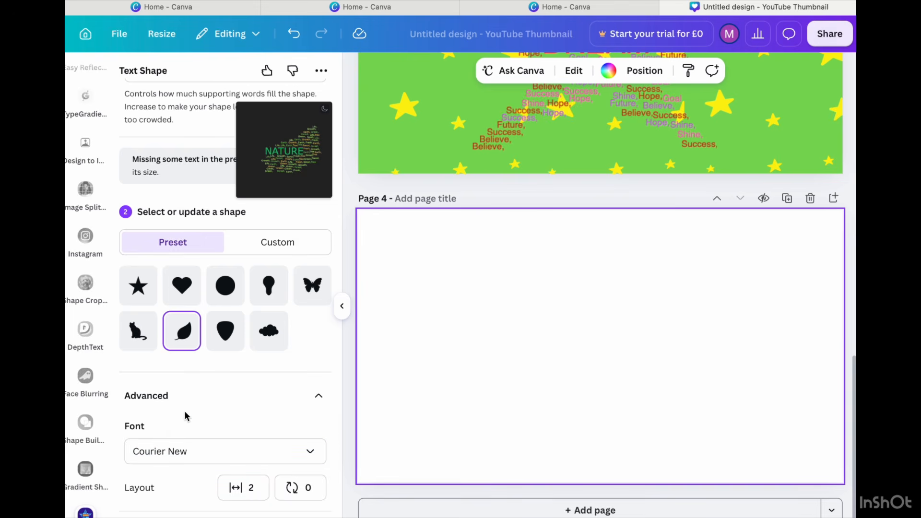
left_click(191, 446)
left_click(153, 317)
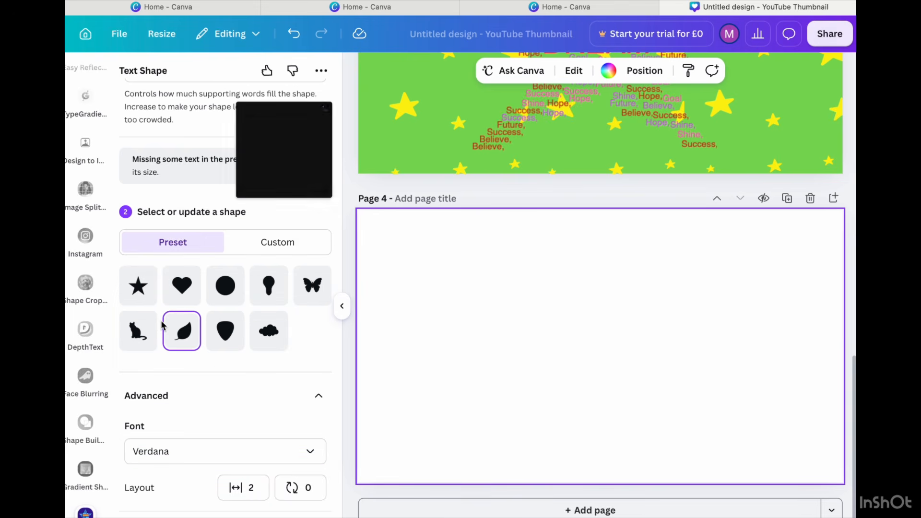
left_click(245, 456)
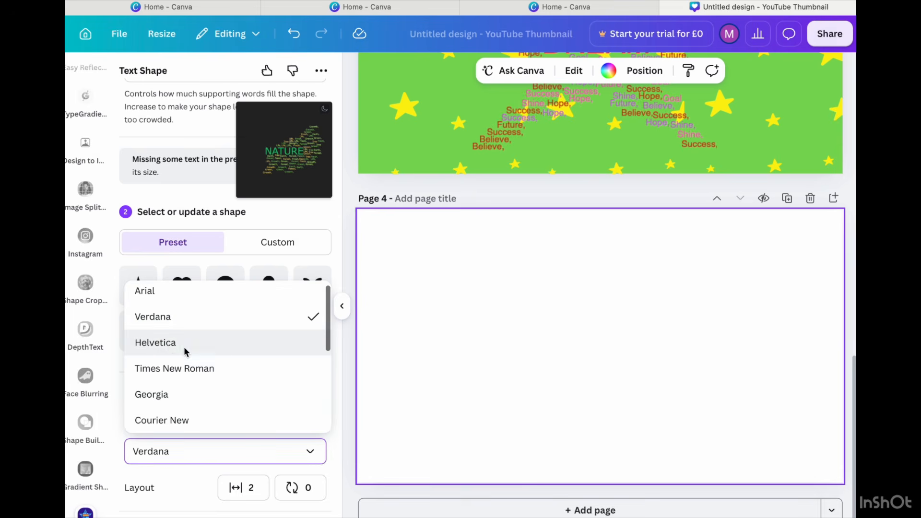
left_click(165, 320)
left_click(180, 456)
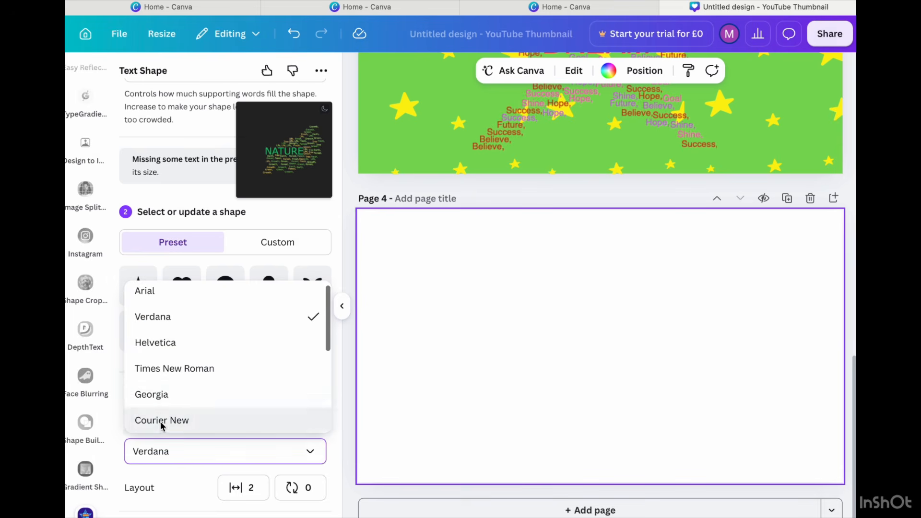
left_click(161, 395)
Step: Set the key words weight for NATURE to 50
scroll(223, 368, "up", 10)
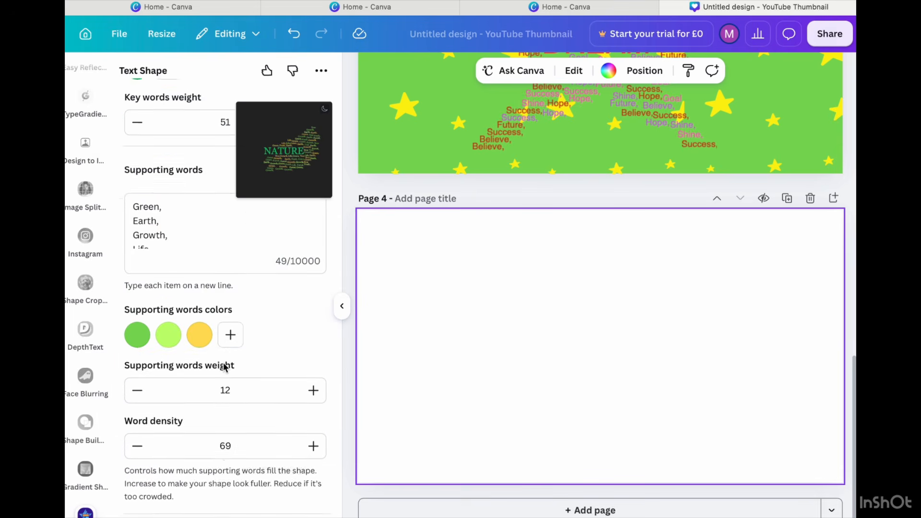
scroll(224, 367, "up", 5)
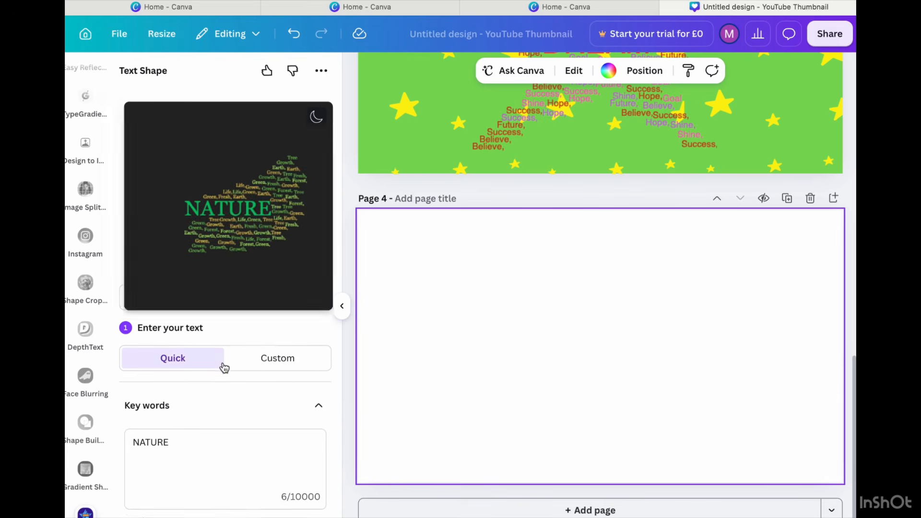
scroll(216, 371, "down", 4)
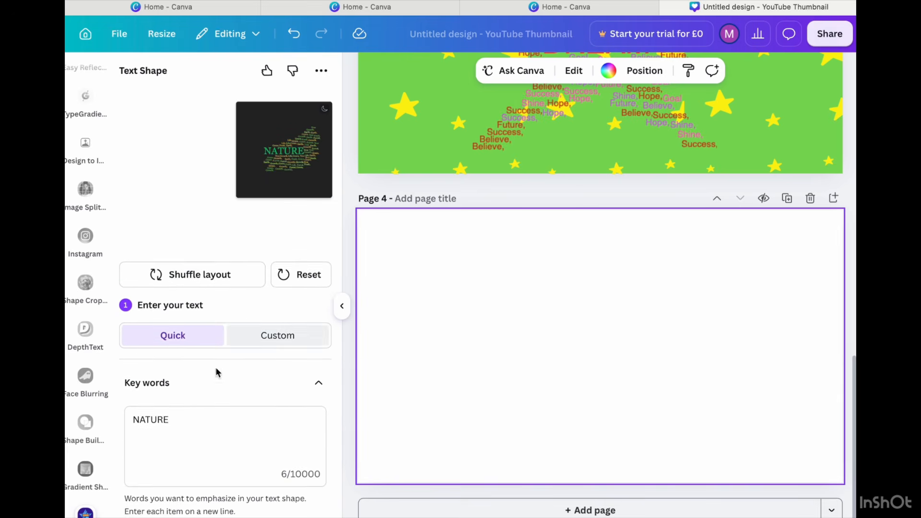
scroll(238, 460, "down", 5)
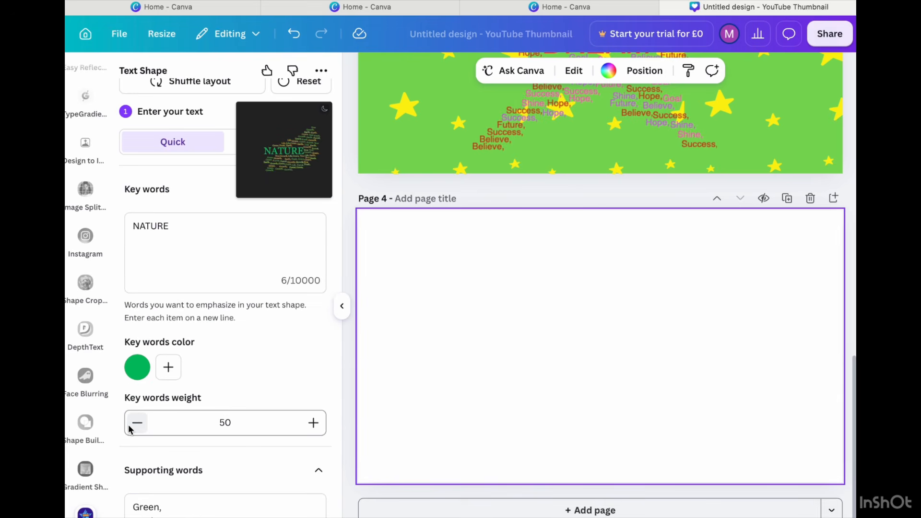
scroll(174, 456, "down", 2)
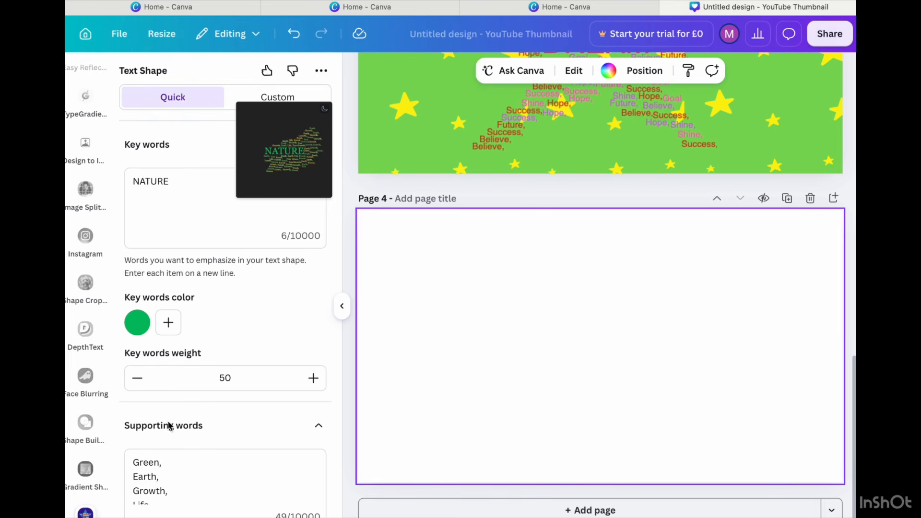
left_click(138, 379)
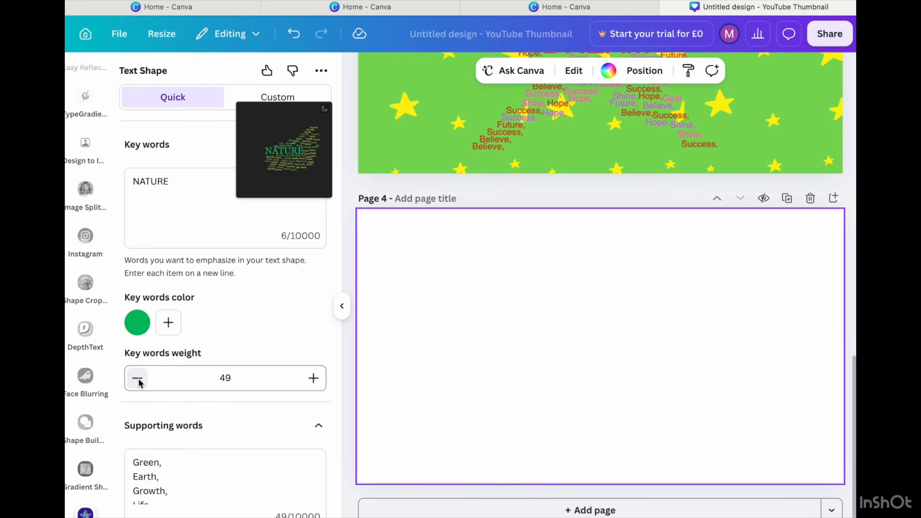
scroll(140, 381, "down", 4)
scroll(280, 393, "down", 3)
scroll(279, 374, "up", 1)
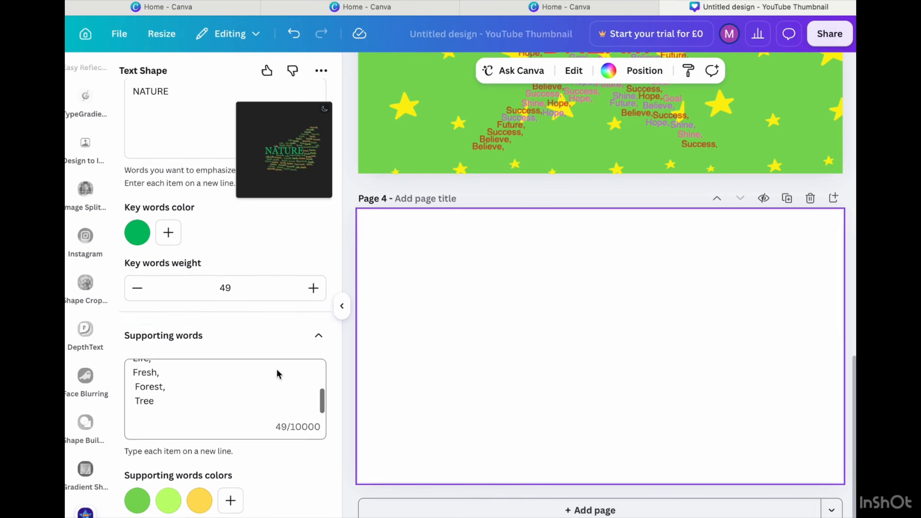
left_click(311, 297)
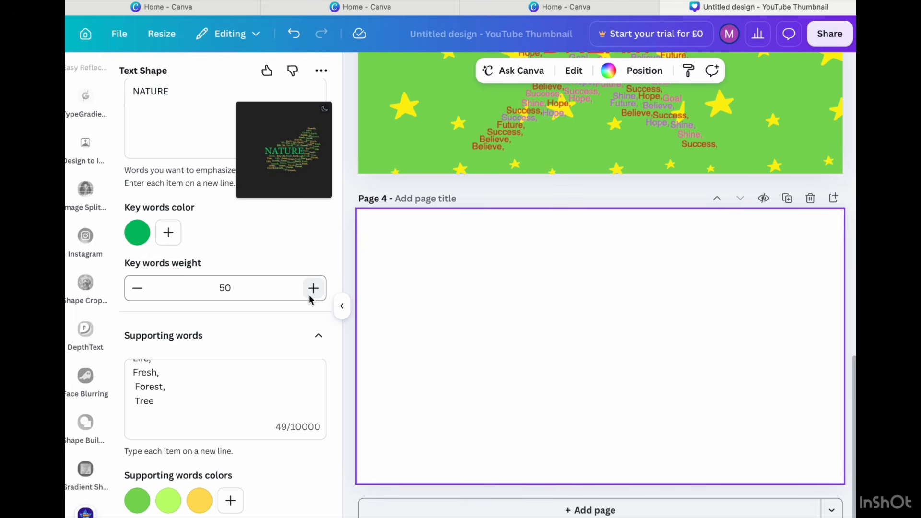
Step: Add the finished NATURE leaf word cloud to page 4
scroll(307, 298, "down", 10)
scroll(284, 358, "down", 10)
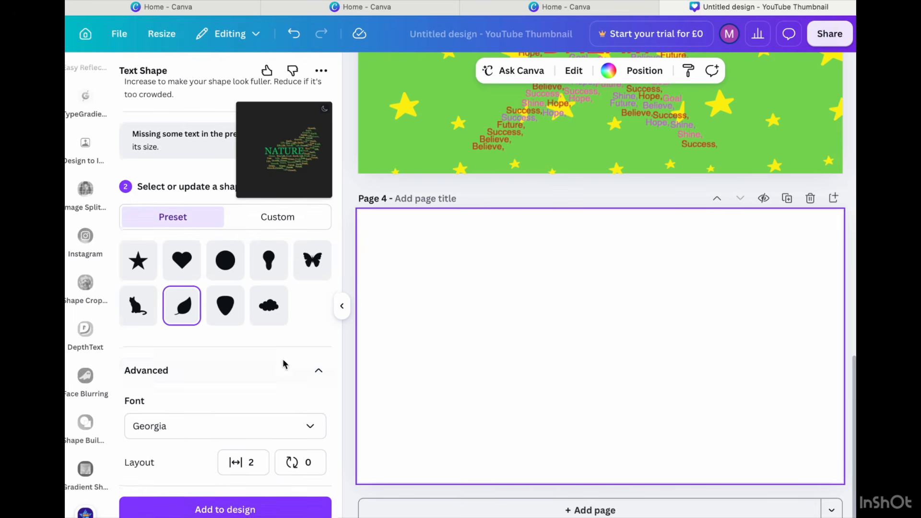
left_click(239, 511)
Step: Enlarge the NATURE word cloud on page 4 until its frame spans most of the page's width
left_click_drag(545, 400, 481, 466)
left_click_drag(688, 270, 765, 221)
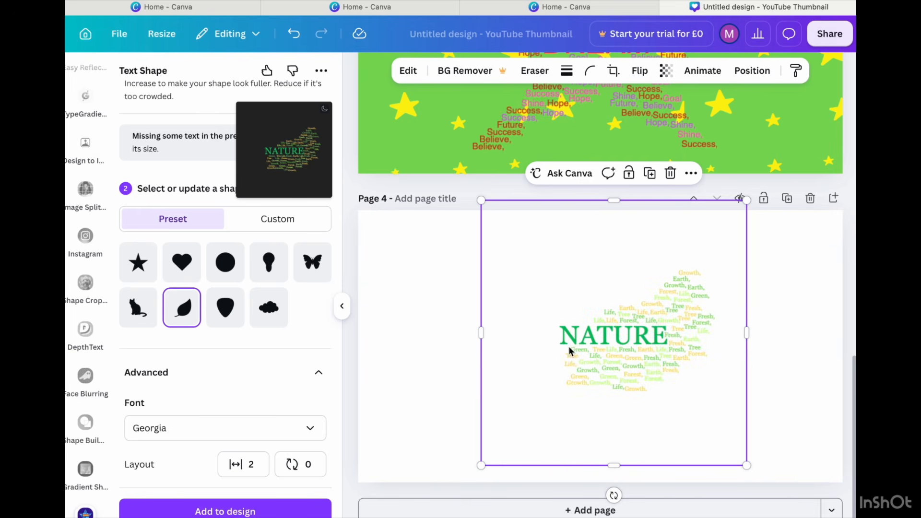
left_click_drag(480, 465, 374, 458)
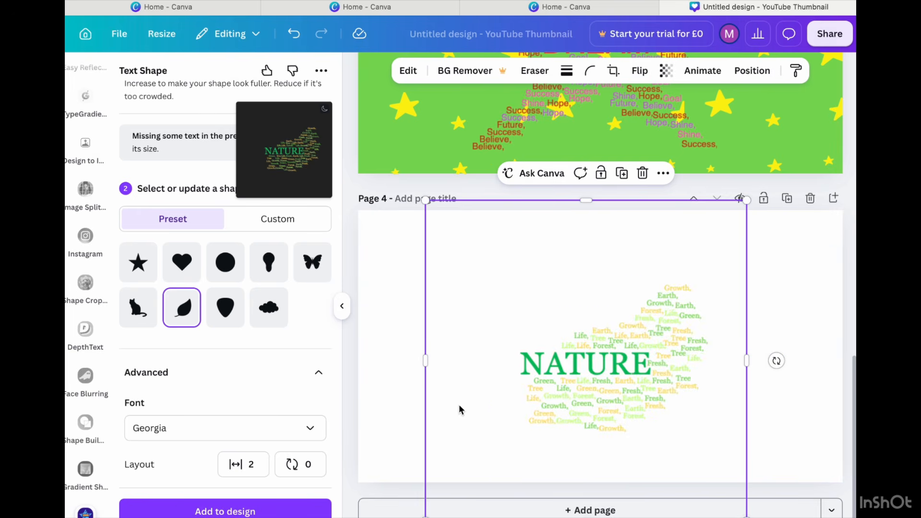
left_click_drag(418, 370, 358, 397)
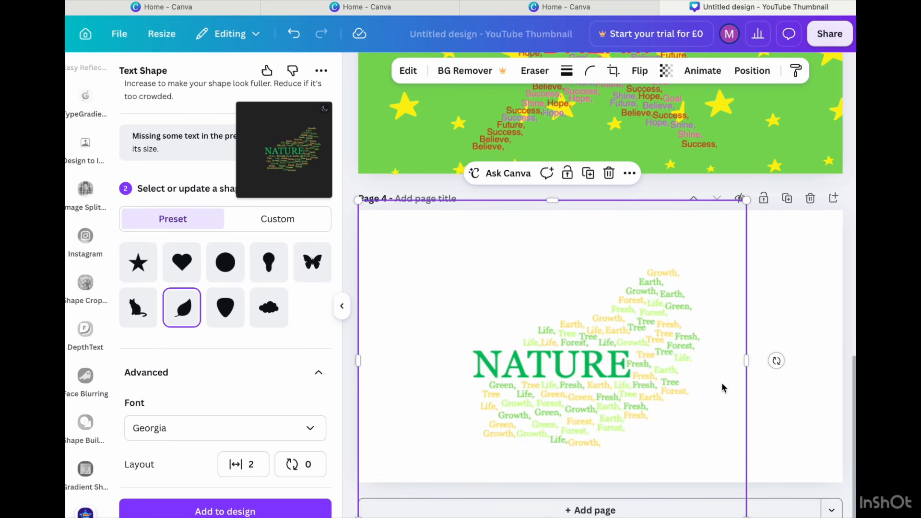
left_click_drag(751, 365, 806, 376)
left_click(832, 354)
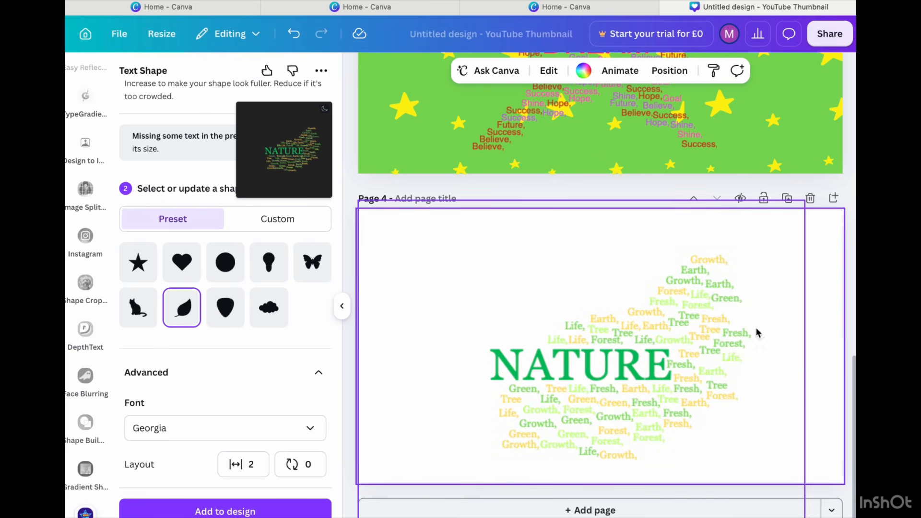
left_click(737, 324)
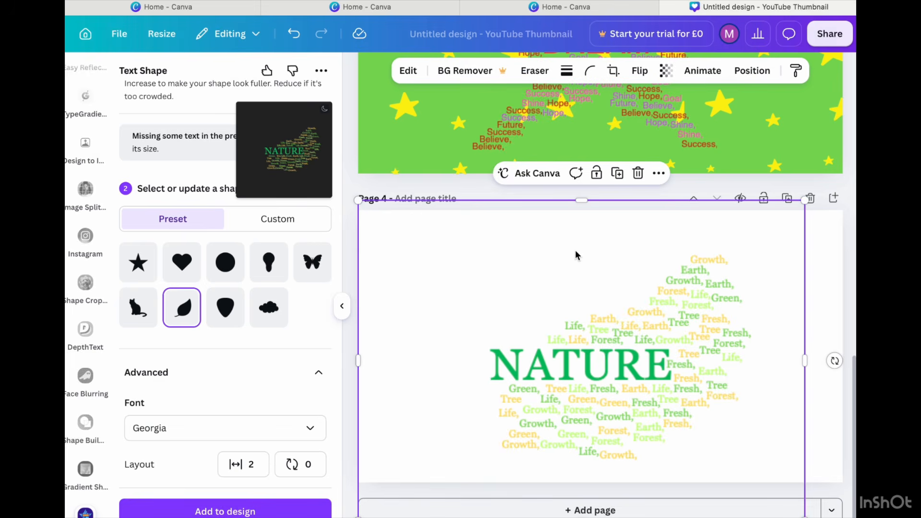
Step: Try the word cloud's dark green as page 4's background color, and settle on black from the default solid colors
left_click(822, 259)
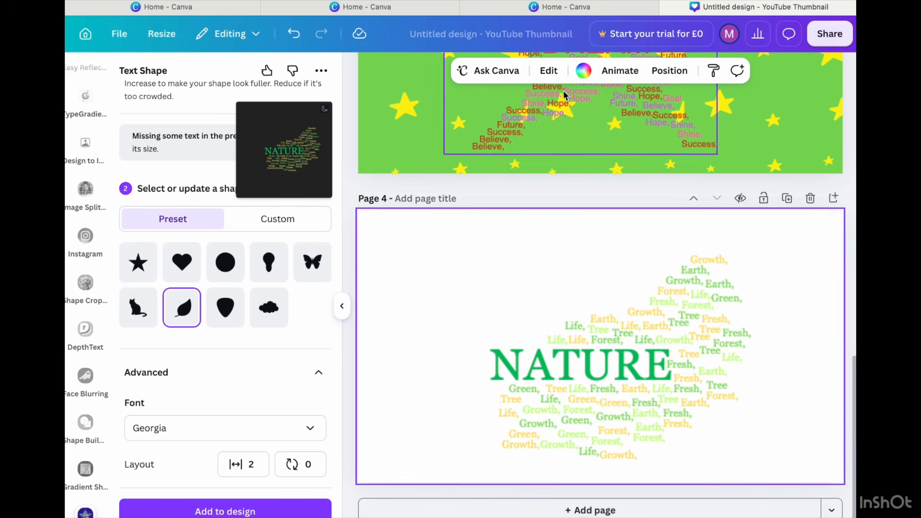
left_click(583, 73)
left_click(170, 301)
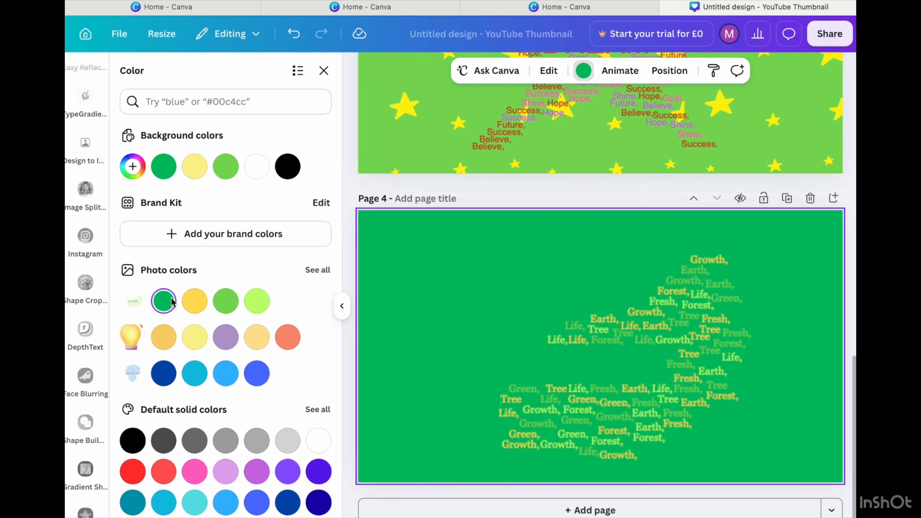
left_click(132, 440)
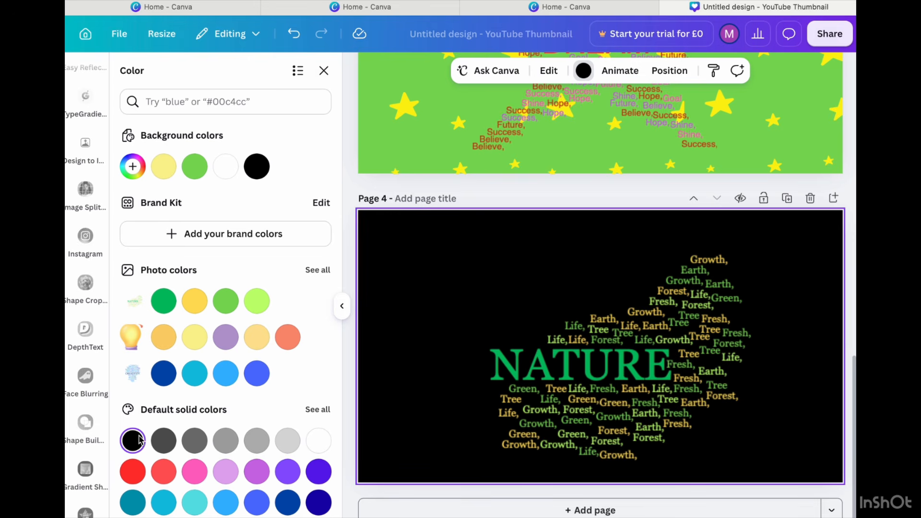